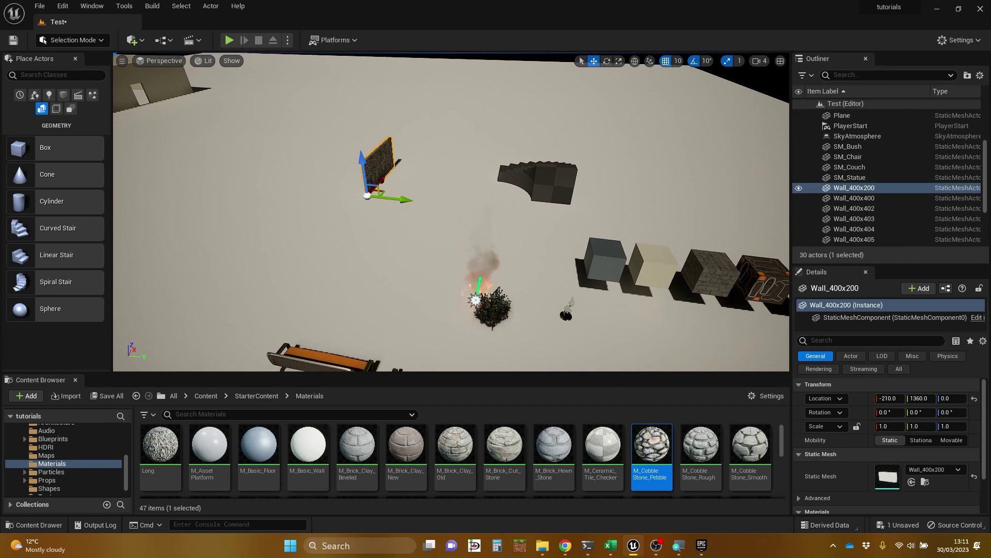
# Place a basic cube shape near the cobblestone wall at about X -650, Y 1440, Z 200.
pyautogui.moveTo(452, 212); pyautogui.dragTo(426, 209, button='right')
pyautogui.press('w')
pyautogui.press('d')
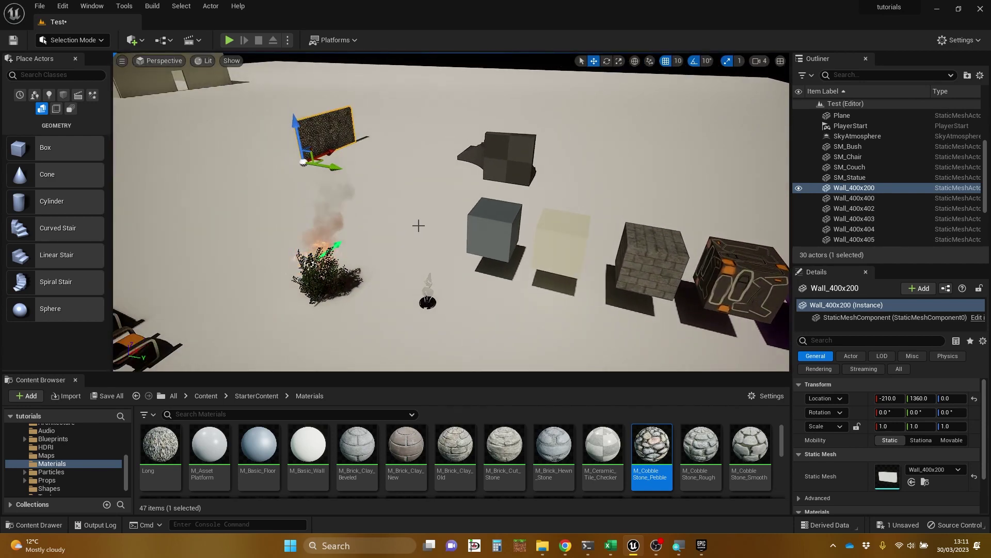
pyautogui.click(64, 96)
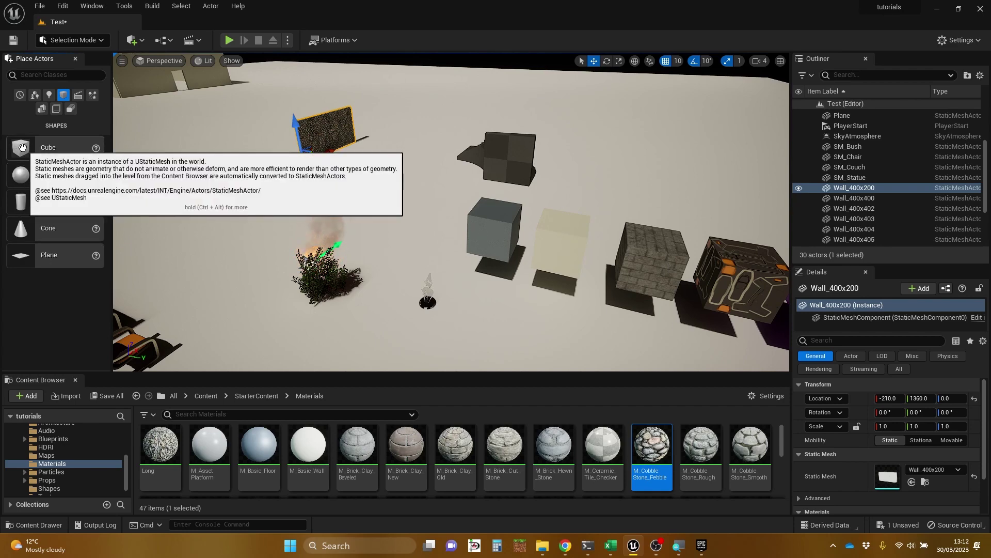
pyautogui.moveTo(23, 148); pyautogui.dragTo(208, 133)
pyautogui.moveTo(244, 206); pyautogui.dragTo(298, 206, button='right')
pyautogui.press('a')
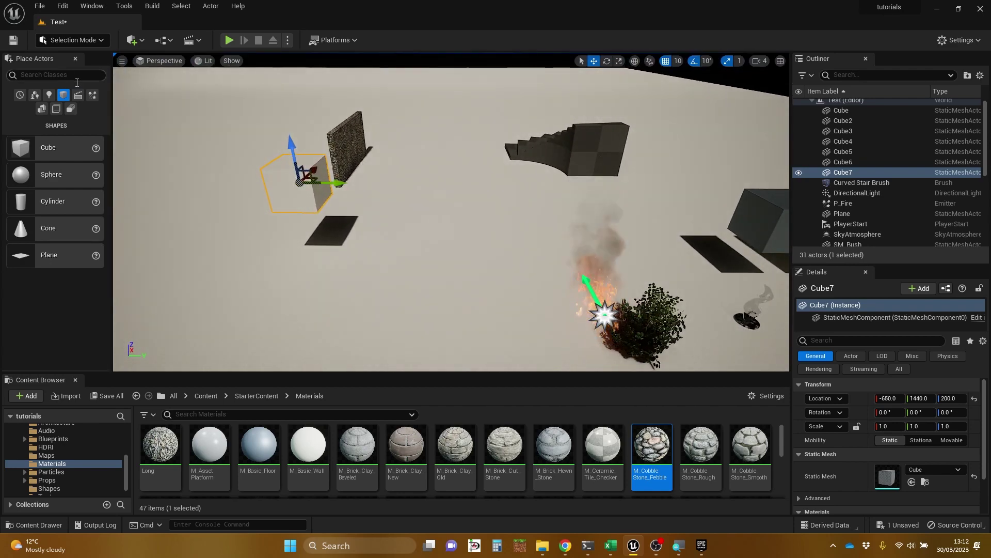
# Place a box geometry brush near the cube at about X -570, Y 1690, Z 100.
pyautogui.click(41, 110)
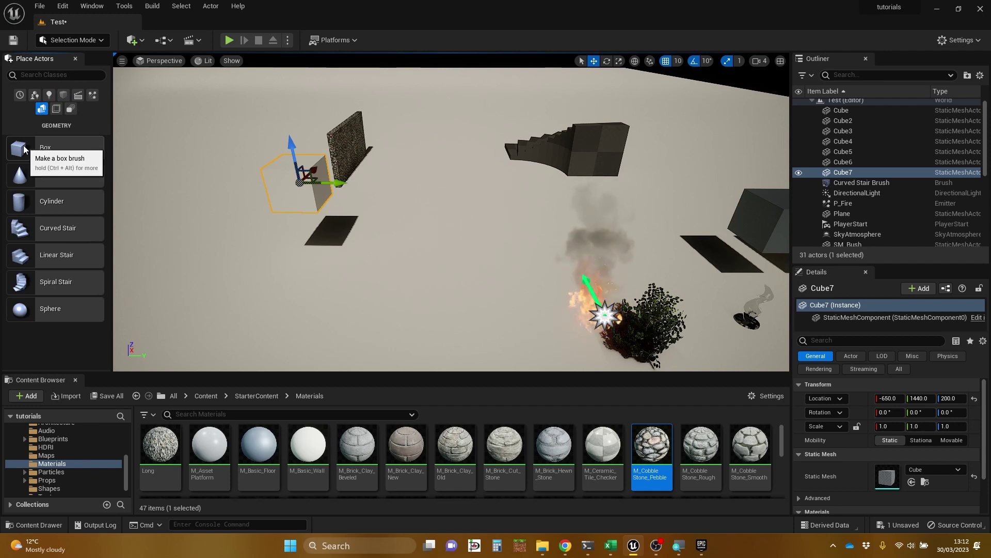
pyautogui.moveTo(19, 149)
pyautogui.mouseDown()
pyautogui.moveTo(332, 177)
pyautogui.moveTo(419, 240)
pyautogui.mouseUp()
pyautogui.moveTo(339, 234); pyautogui.dragTo(296, 212, button='right')
pyautogui.moveTo(419, 226)
pyautogui.mouseDown(button='right')
pyautogui.moveTo(445, 225)
pyautogui.moveTo(403, 225)
pyautogui.moveTo(453, 226)
pyautogui.mouseUp(button='right')
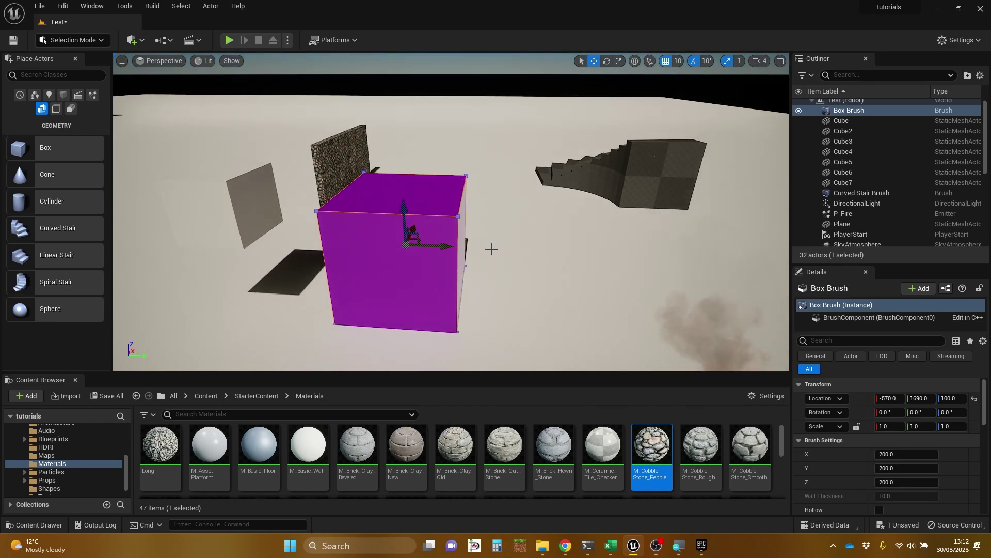
pyautogui.press('d')
pyautogui.moveTo(502, 238)
pyautogui.mouseDown(button='right')
pyautogui.moveTo(444, 251)
pyautogui.moveTo(483, 252)
pyautogui.moveTo(468, 252)
pyautogui.mouseUp(button='right')
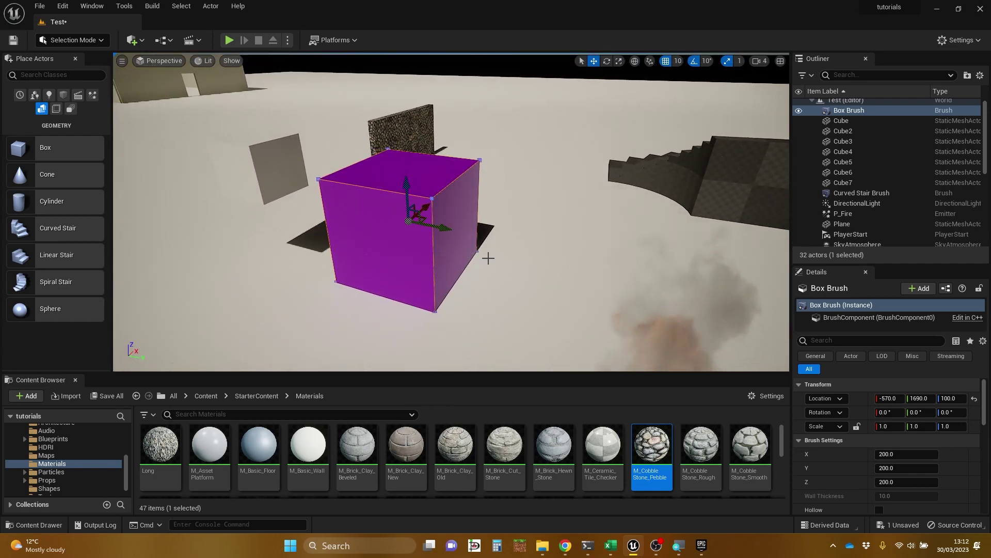
# Delete the box brush and the cube shape beside the cobblestone wall.
pyautogui.press('Delete')
pyautogui.click(256, 157)
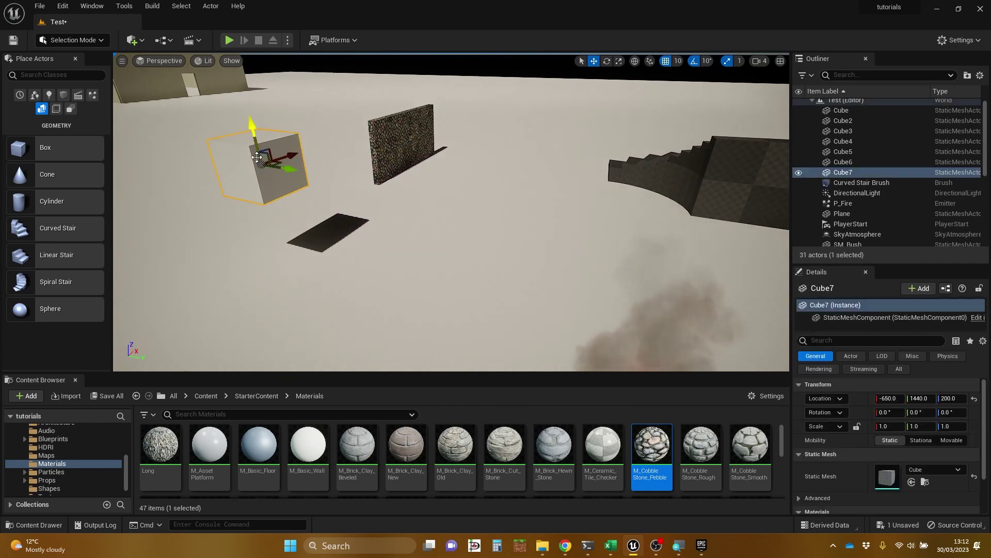
pyautogui.press('Delete')
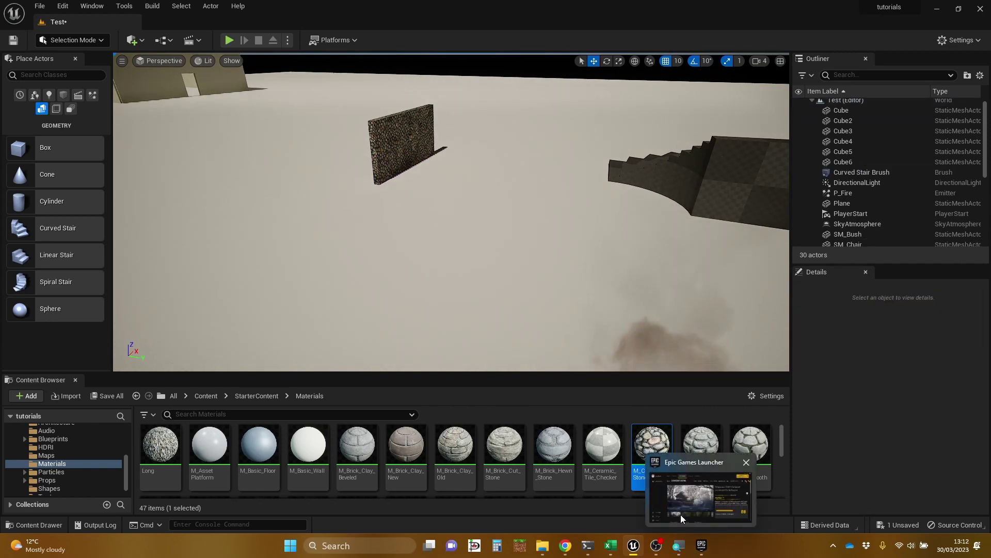
# Place a box geometry brush with the rough grey-brown stone material near the cobblestone wall at about X -520, Y 1700, Z 100.
pyautogui.scroll(-3, 362, 480)
pyautogui.click(360, 478)
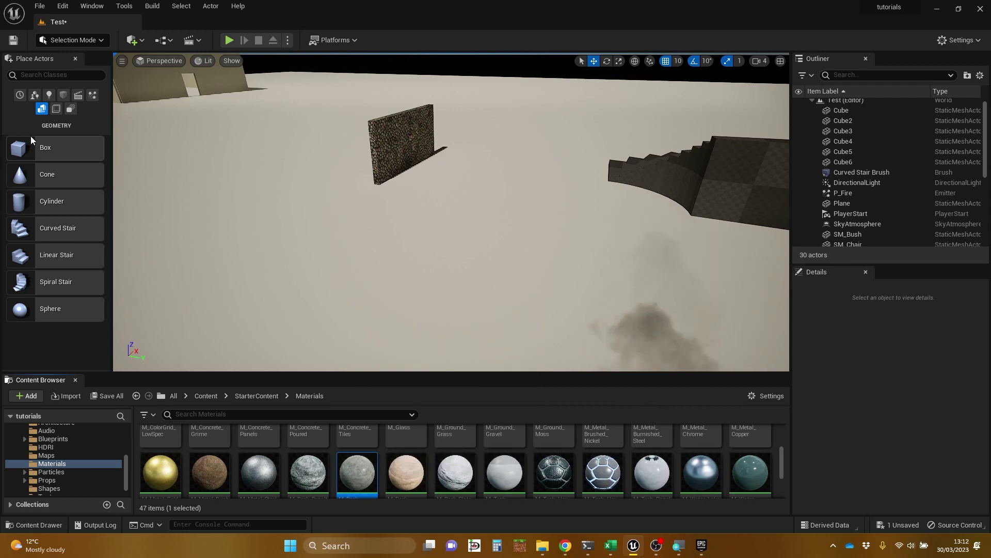
pyautogui.moveTo(123, 180); pyautogui.dragTo(427, 254)
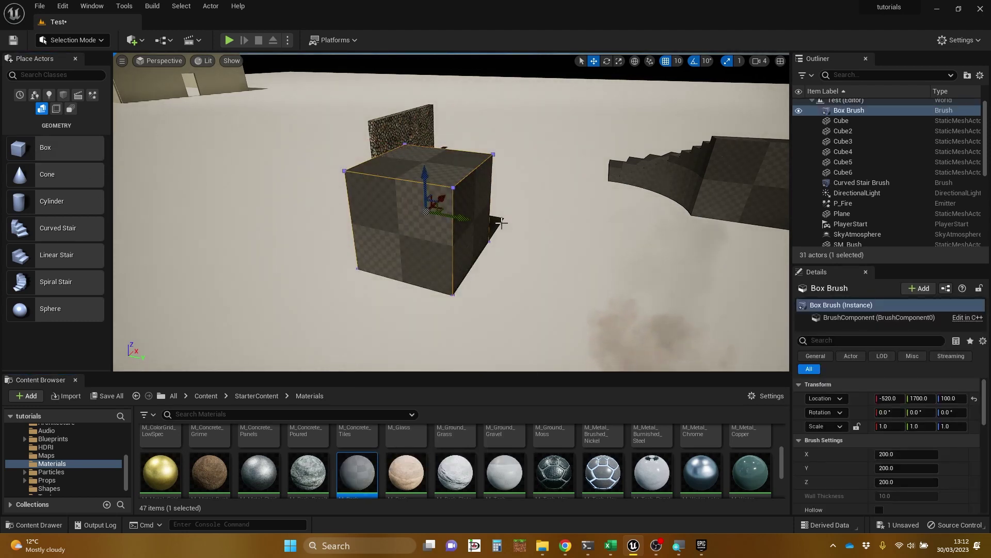
pyautogui.moveTo(473, 234)
pyautogui.mouseDown(button='right')
pyautogui.moveTo(413, 248)
pyautogui.moveTo(413, 235)
pyautogui.moveTo(473, 234)
pyautogui.mouseUp(button='right')
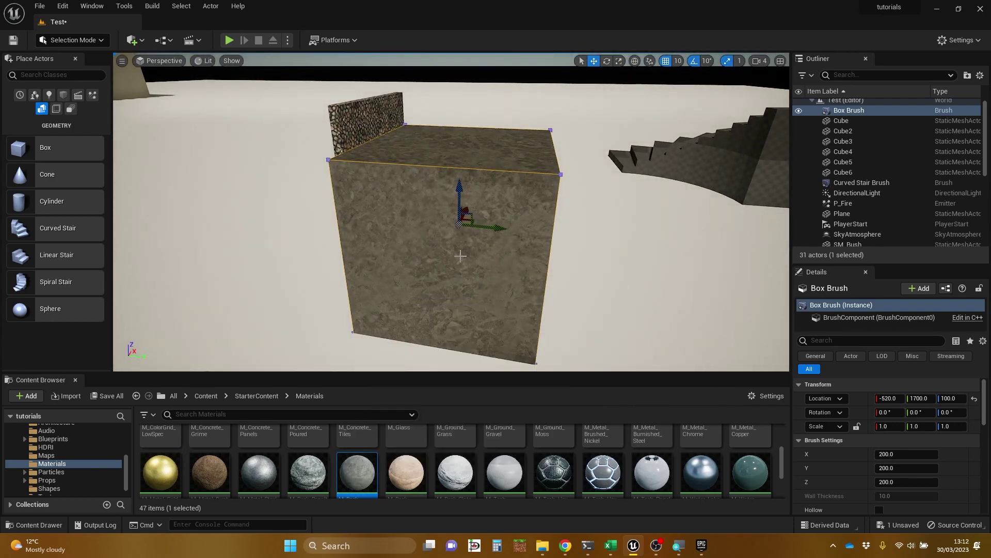
pyautogui.moveTo(463, 249)
pyautogui.mouseDown(button='right')
pyautogui.moveTo(326, 234)
pyautogui.moveTo(464, 251)
pyautogui.moveTo(464, 241)
pyautogui.moveTo(464, 253)
pyautogui.mouseUp(button='right')
pyautogui.moveTo(614, 326); pyautogui.dragTo(614, 326, button='right')
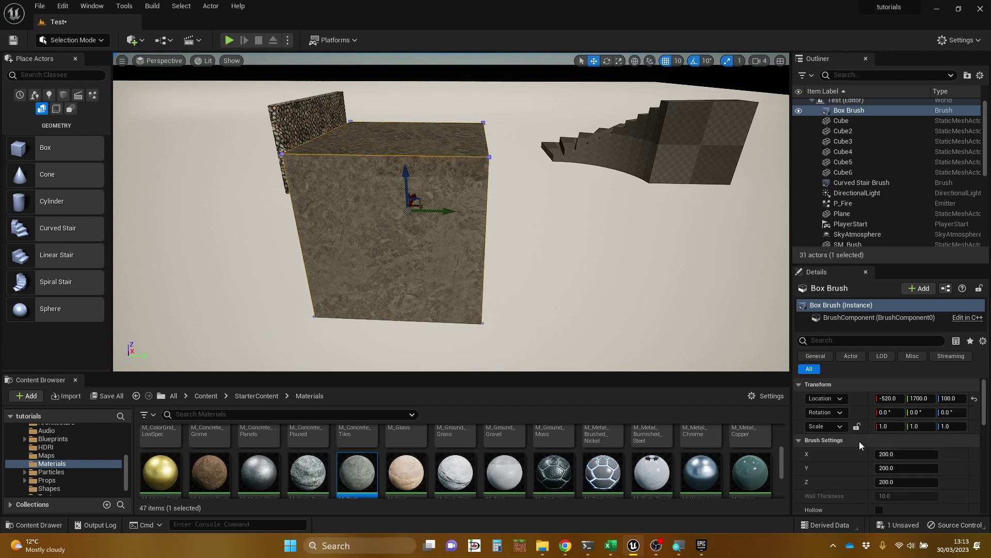
# Examine the box brush's settings for size, hollowness, tessellation, brush type and shape.
pyautogui.scroll(-2, 862, 427)
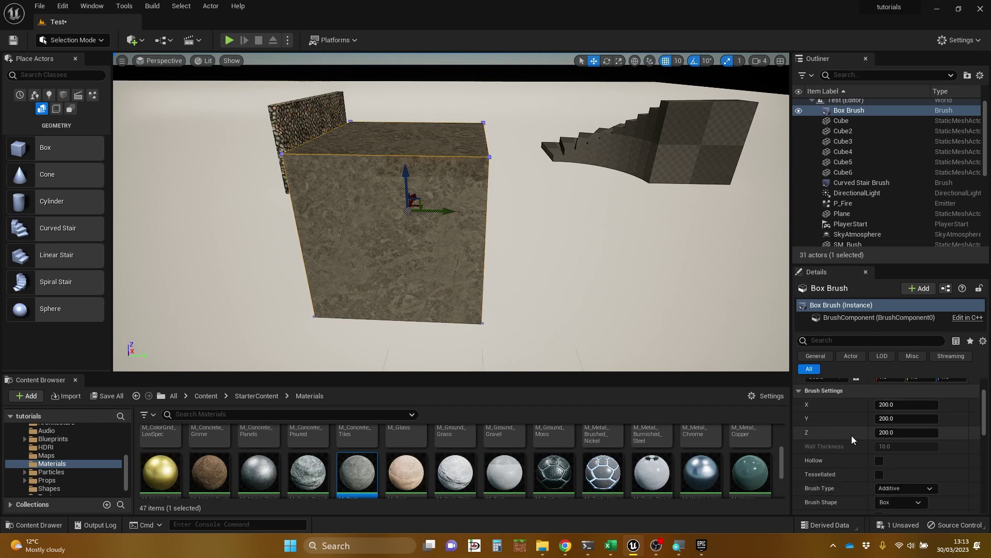
pyautogui.scroll(-2, 851, 435)
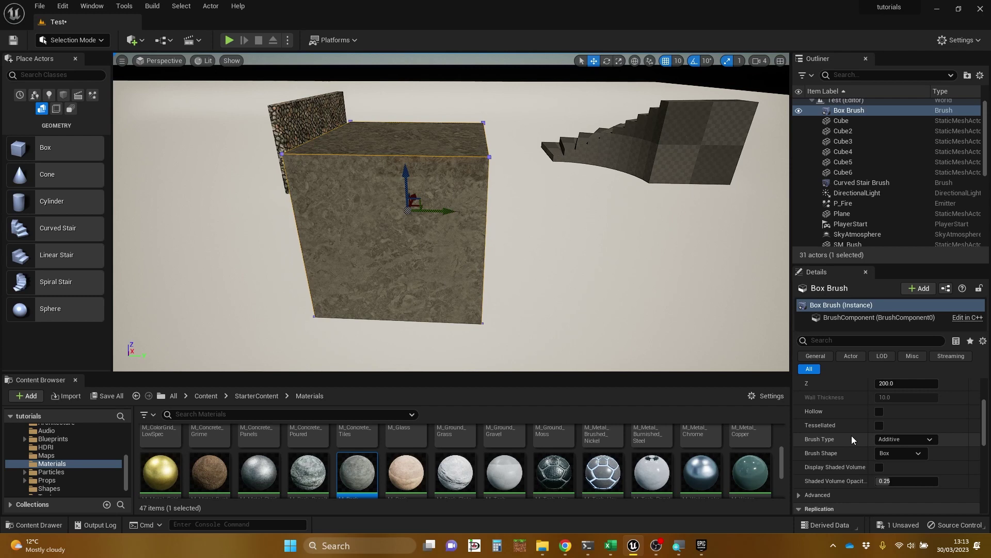
pyautogui.scroll(3, 851, 435)
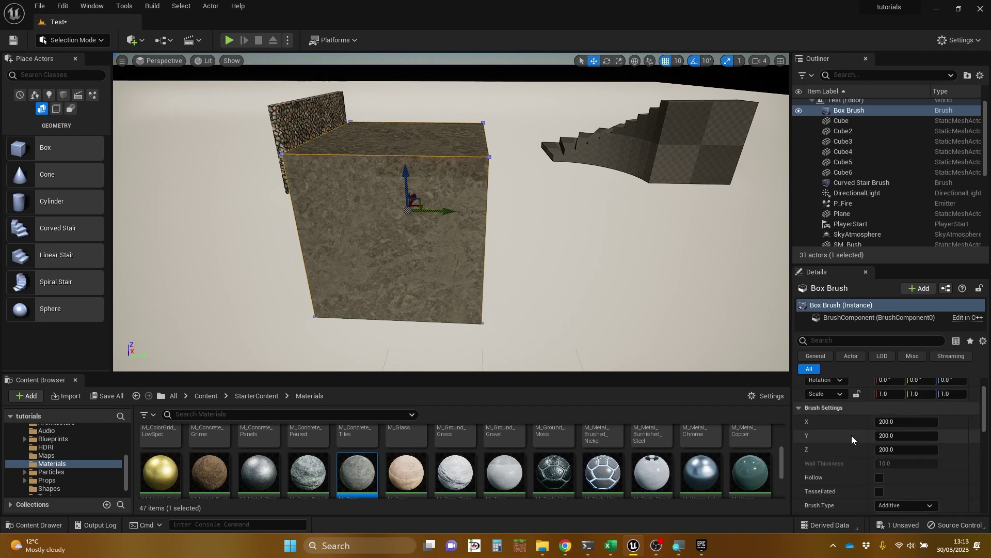
pyautogui.scroll(1, 851, 435)
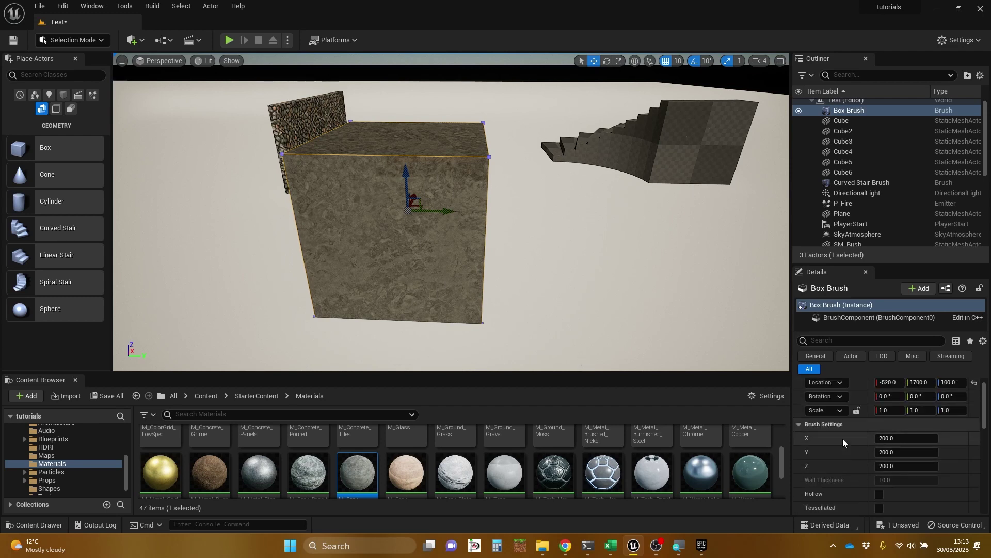
pyautogui.scroll(1, 843, 438)
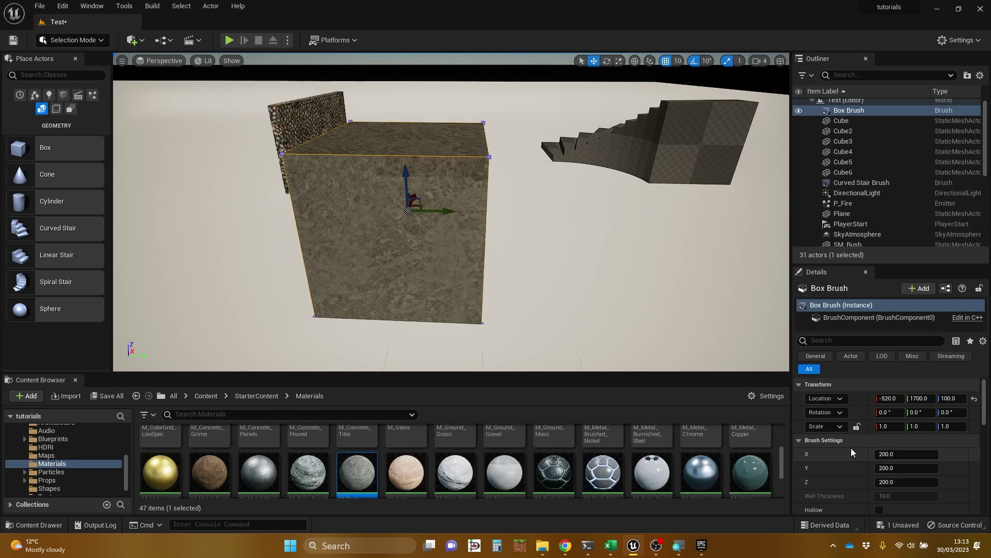
pyautogui.press('pagedown')
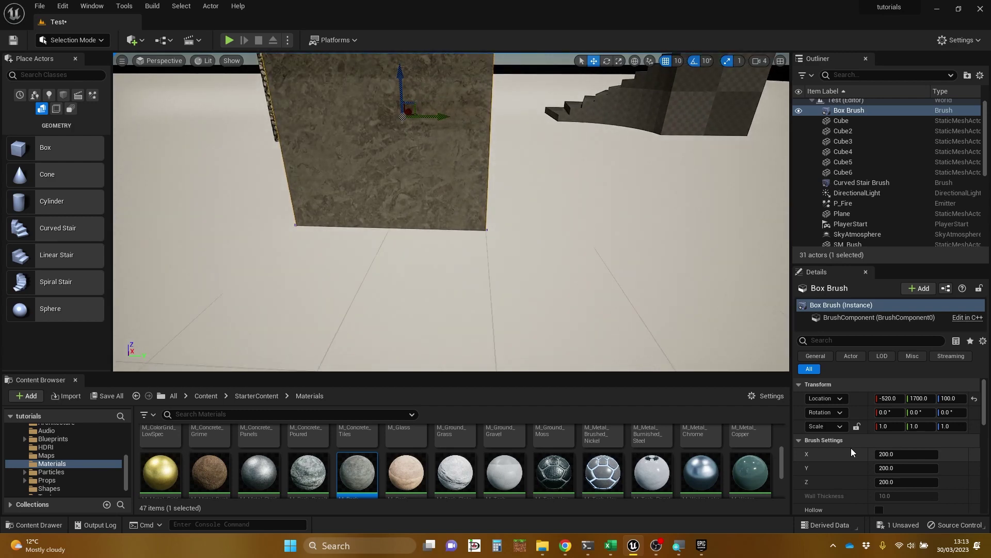
pyautogui.press('pageup')
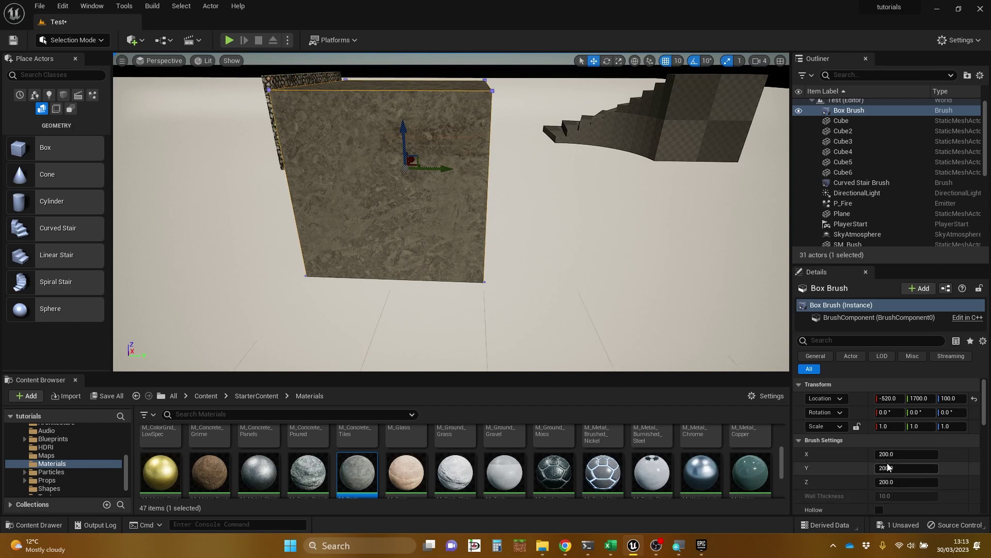
# Lengthen the box brush along X to about 377.5.
pyautogui.moveTo(886, 455); pyautogui.dragTo(977, 454)
pyautogui.moveTo(584, 307)
pyautogui.keyDown('alt'); pyautogui.mouseDown()
pyautogui.moveTo(517, 286)
pyautogui.moveTo(418, 282)
pyautogui.mouseUp(); pyautogui.keyUp('alt')
pyautogui.moveTo(419, 281); pyautogui.dragTo(392, 296, button='right')
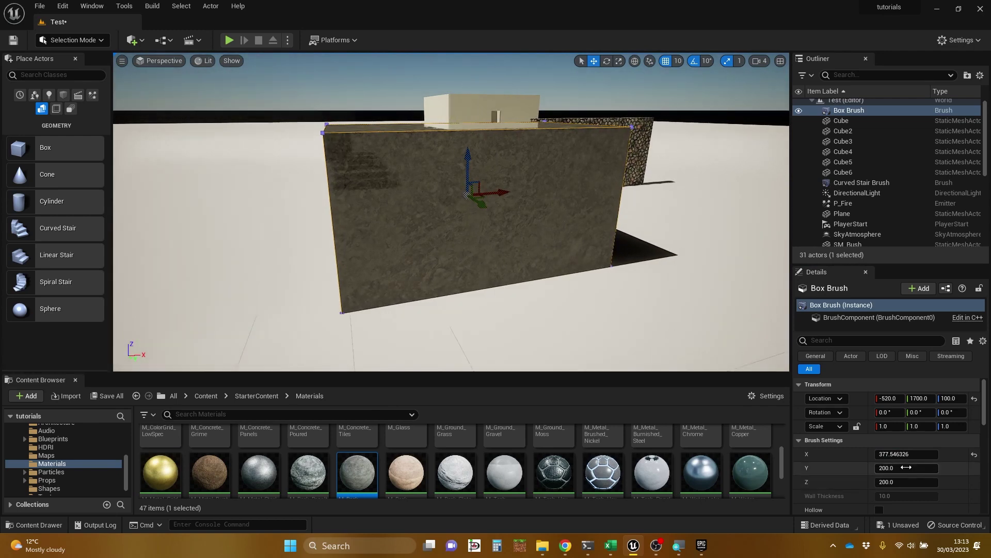
# Raise the box brush to a Z location of 130 and widen it along Y to about 389.7.
pyautogui.click(906, 468)
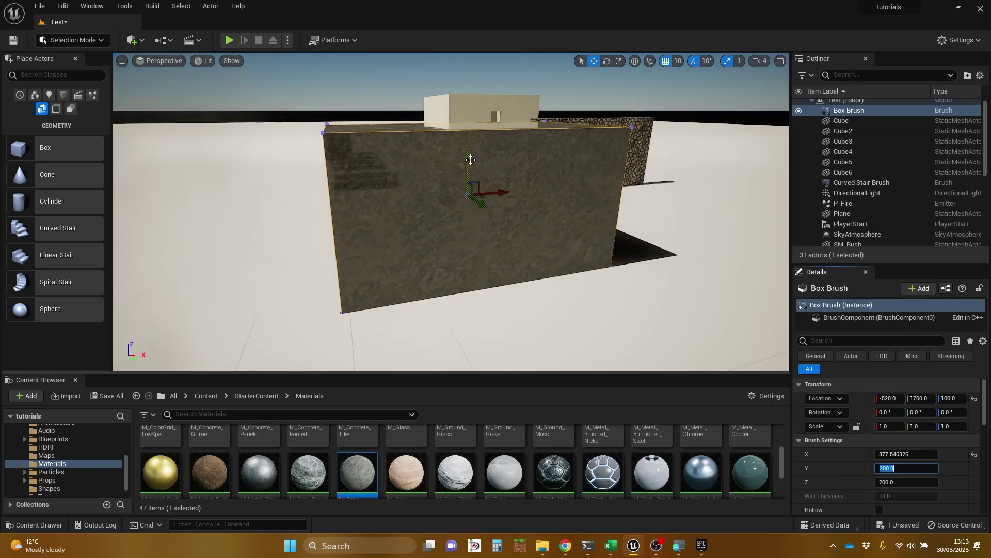
pyautogui.moveTo(469, 160); pyautogui.dragTo(469, 141)
pyautogui.moveTo(889, 467); pyautogui.dragTo(929, 468)
pyautogui.moveTo(644, 281)
pyautogui.mouseDown(button='right')
pyautogui.moveTo(749, 284)
pyautogui.moveTo(759, 341)
pyautogui.moveTo(738, 357)
pyautogui.moveTo(594, 343)
pyautogui.moveTo(628, 356)
pyautogui.mouseUp(button='right')
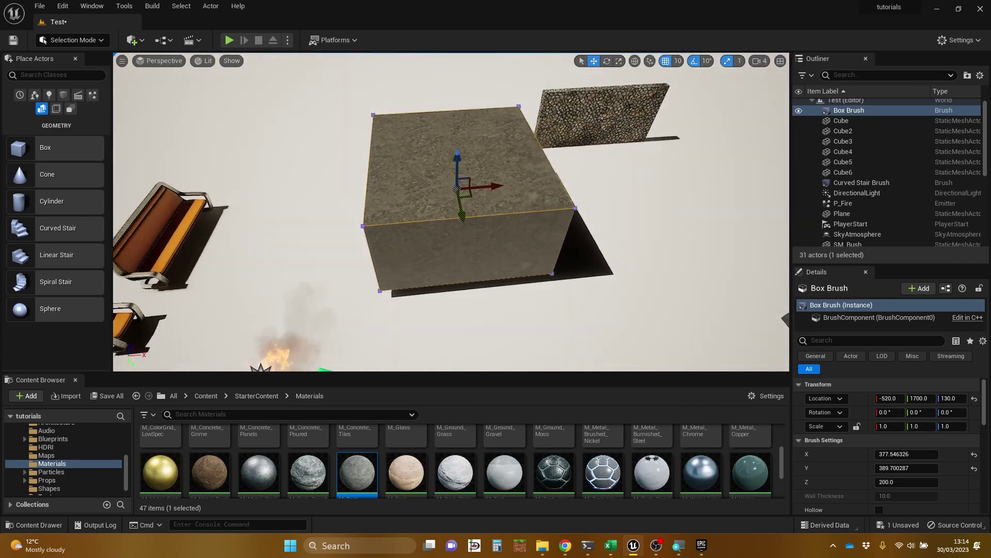
# Place a cylinder geometry brush with the same stone material beyond the cobblestone wall at about X -250, Y 980, Z 100.
pyautogui.moveTo(451, 212)
pyautogui.mouseDown(button='right')
pyautogui.moveTo(423, 222)
pyautogui.moveTo(439, 191)
pyautogui.moveTo(496, 183)
pyautogui.moveTo(441, 188)
pyautogui.moveTo(548, 199)
pyautogui.moveTo(457, 196)
pyautogui.moveTo(511, 199)
pyautogui.mouseUp(button='right')
pyautogui.moveTo(455, 183); pyautogui.dragTo(423, 185, button='right')
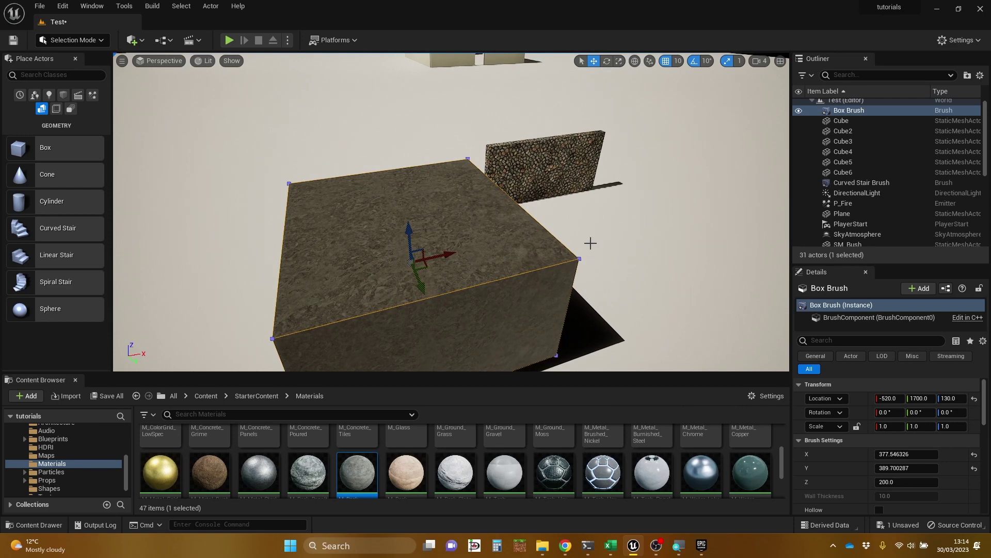
pyautogui.moveTo(424, 185)
pyautogui.mouseDown(button='right')
pyautogui.moveTo(470, 183)
pyautogui.moveTo(429, 183)
pyautogui.mouseUp(button='right')
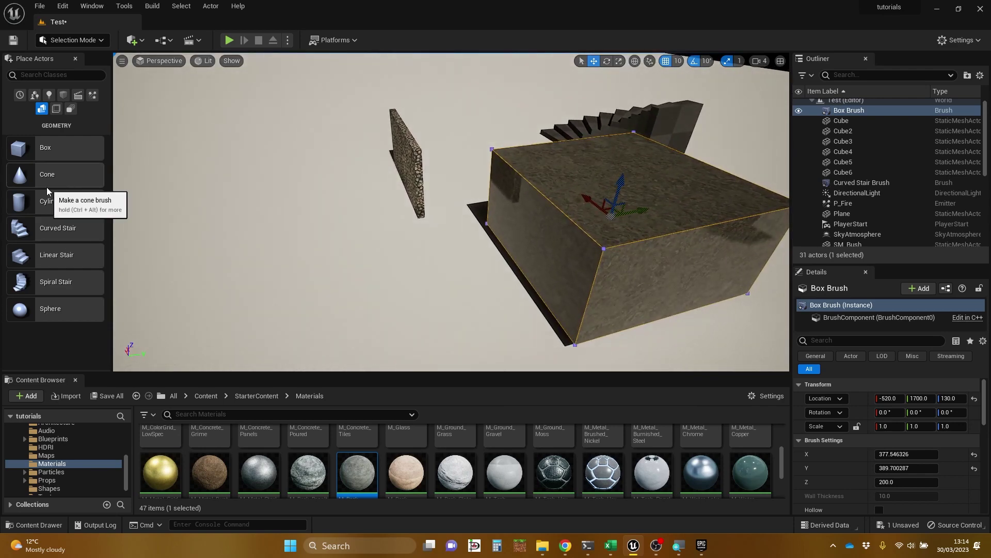
pyautogui.moveTo(77, 202); pyautogui.dragTo(275, 253)
pyautogui.moveTo(441, 222)
pyautogui.mouseDown(button='right')
pyautogui.moveTo(410, 223)
pyautogui.moveTo(423, 222)
pyautogui.mouseUp(button='right')
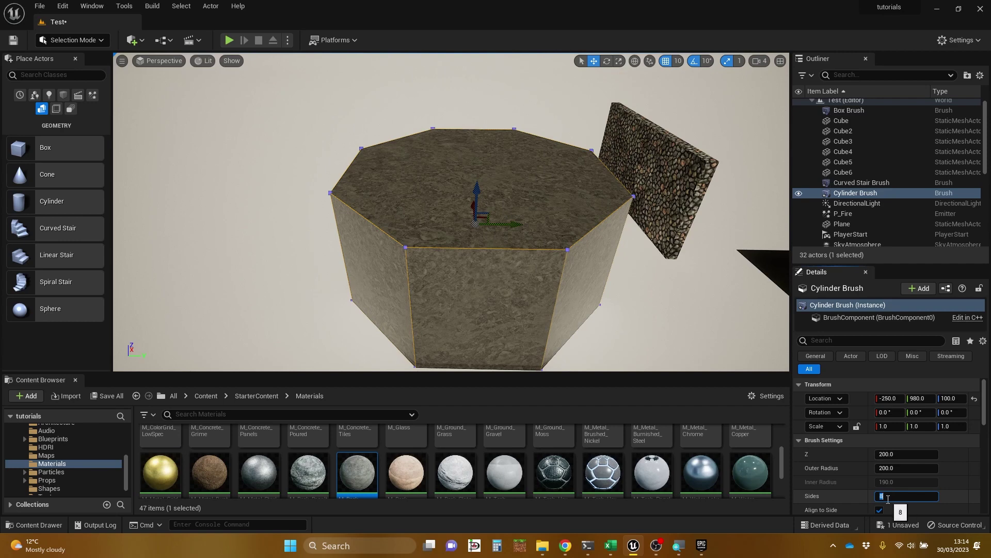
# Set the cylinder brush's number of sides to 200.
pyautogui.press('Return')
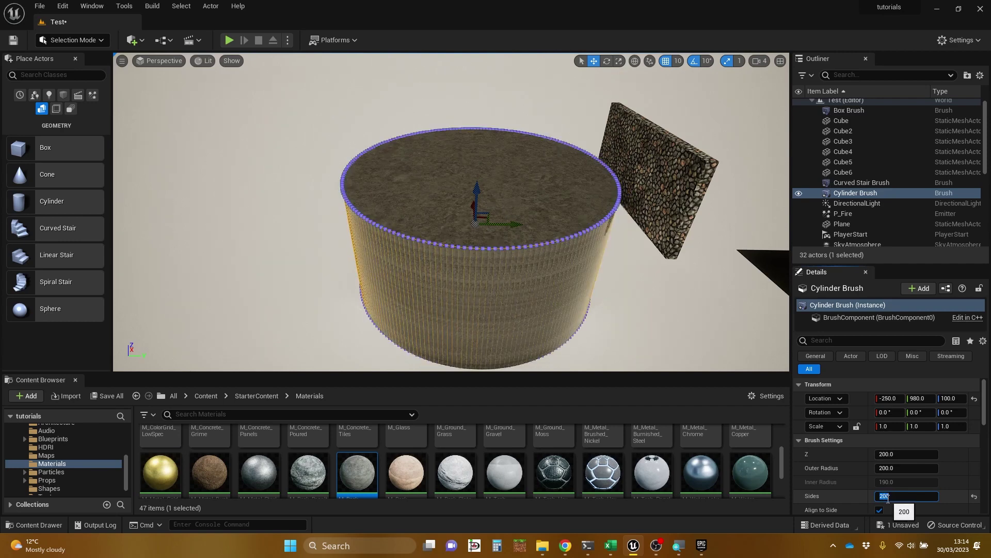
pyautogui.moveTo(615, 273)
pyautogui.mouseDown(button='right')
pyautogui.moveTo(560, 225)
pyautogui.moveTo(622, 228)
pyautogui.moveTo(539, 199)
pyautogui.moveTo(540, 261)
pyautogui.moveTo(576, 238)
pyautogui.mouseUp(button='right')
pyautogui.press('s')
pyautogui.moveTo(568, 330); pyautogui.dragTo(596, 276, button='right')
pyautogui.scroll(-4, 596, 276)
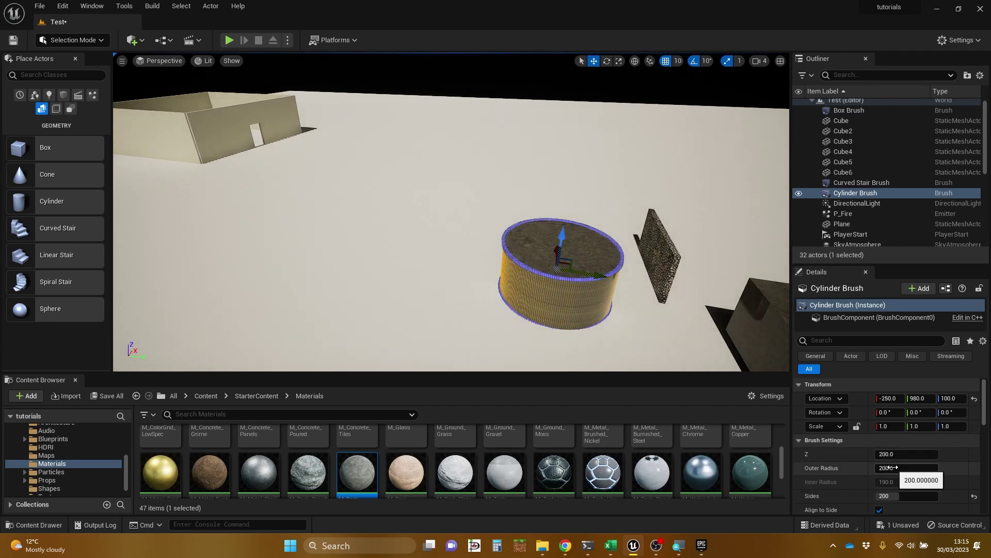
# Set the cylinder brush's number of sides to 30.
pyautogui.click(893, 495)
pyautogui.press('Return')
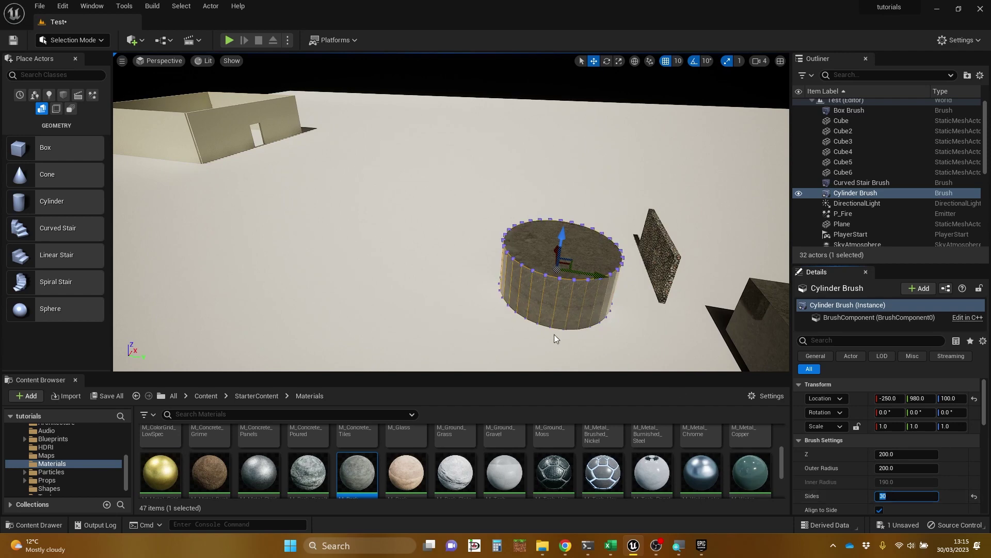
pyautogui.moveTo(649, 299); pyautogui.dragTo(620, 303, button='right')
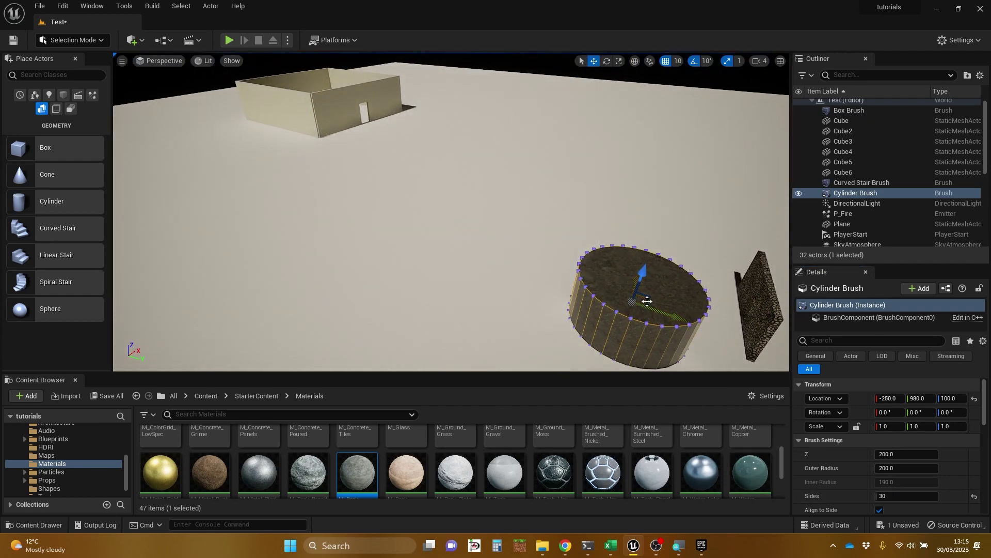
pyautogui.press('q')
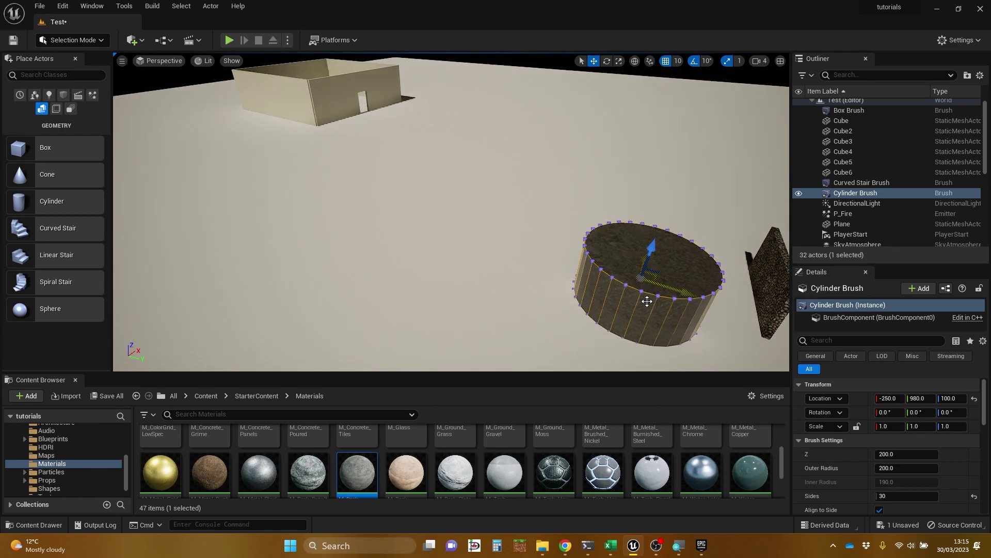
pyautogui.press('super')
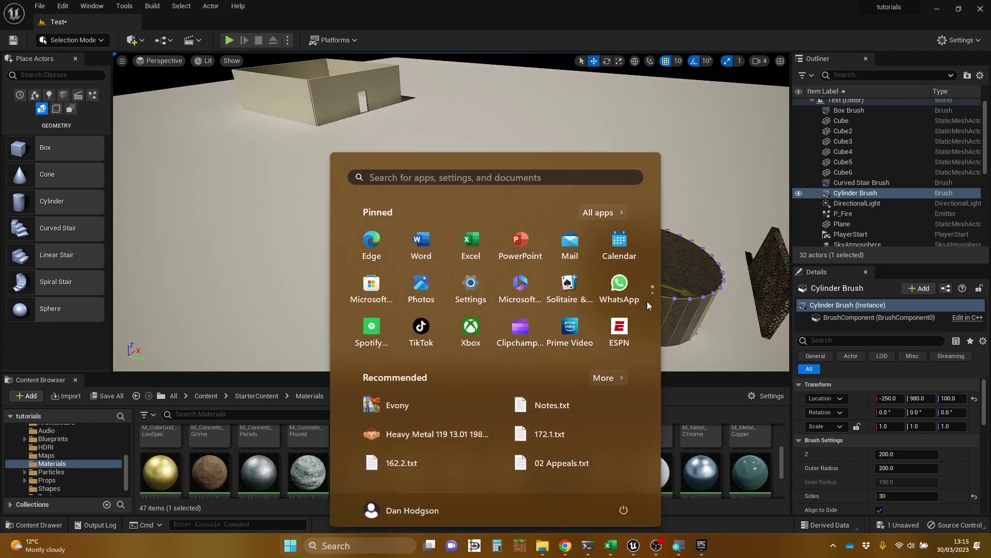
pyautogui.click(708, 306)
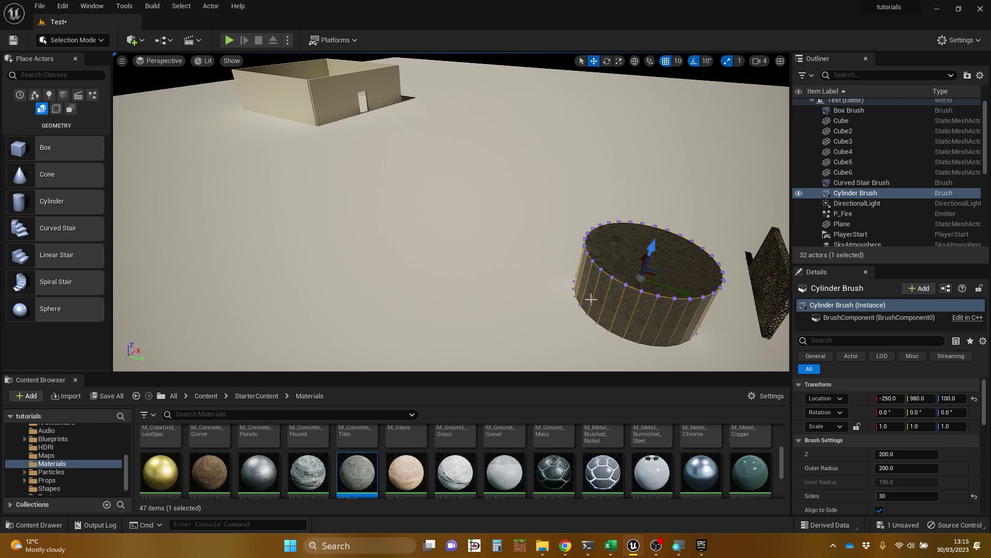
# Select the curved stair brush in the level.
pyautogui.moveTo(589, 297); pyautogui.dragTo(625, 320, button='right')
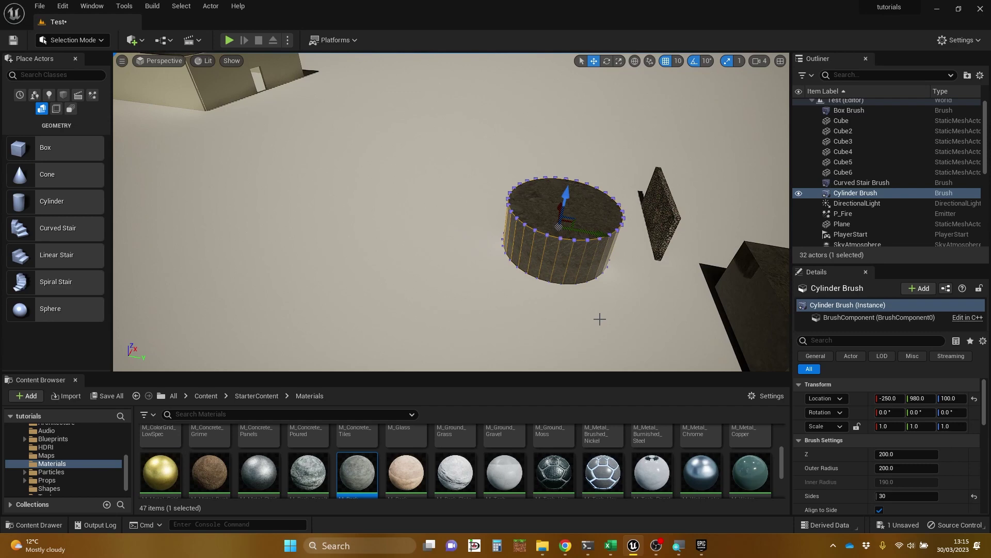
pyautogui.moveTo(496, 279); pyautogui.dragTo(599, 242, button='right')
pyautogui.press('w')
pyautogui.moveTo(476, 259)
pyautogui.mouseDown(button='right')
pyautogui.moveTo(480, 305)
pyautogui.moveTo(475, 259)
pyautogui.mouseUp(button='right')
pyautogui.press('s')
pyautogui.click(490, 224)
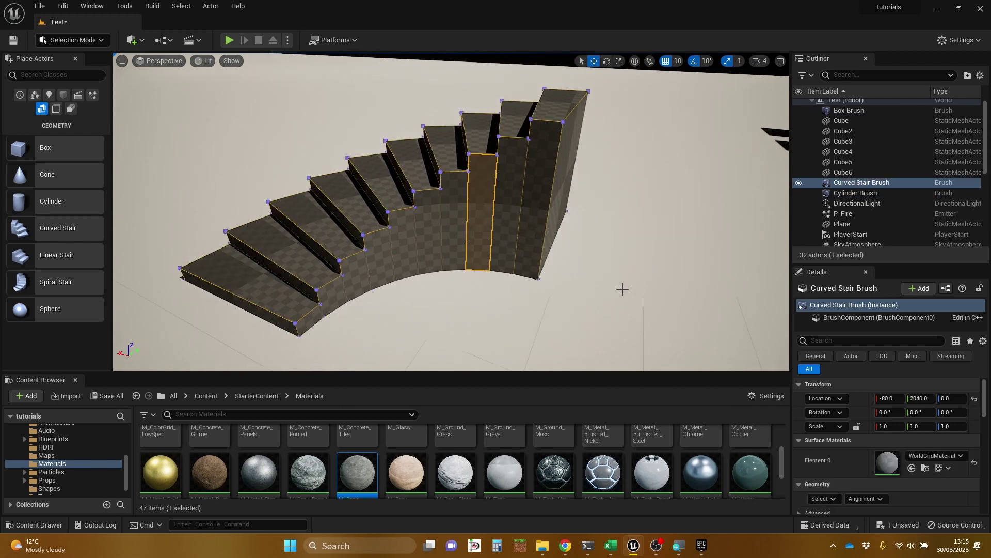
# Examine the curved stair brush's surface material, geometry, surface properties and brush settings.
pyautogui.scroll(-3, 934, 444)
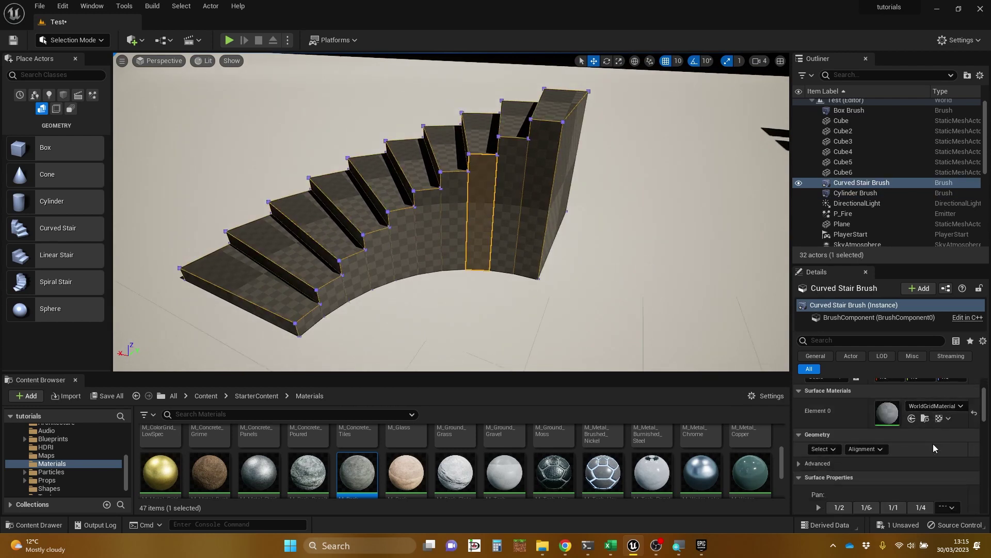
pyautogui.scroll(3, 934, 444)
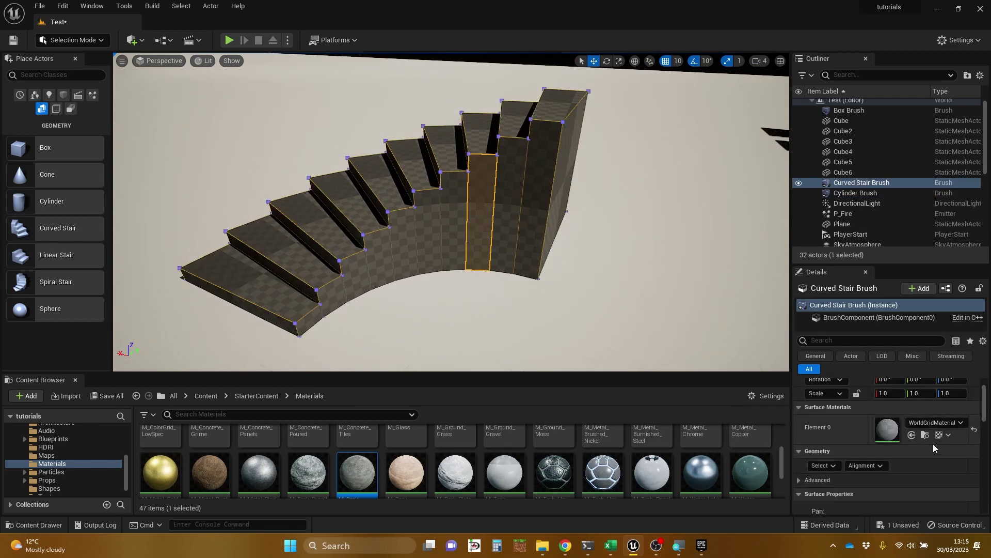
pyautogui.scroll(-3, 933, 444)
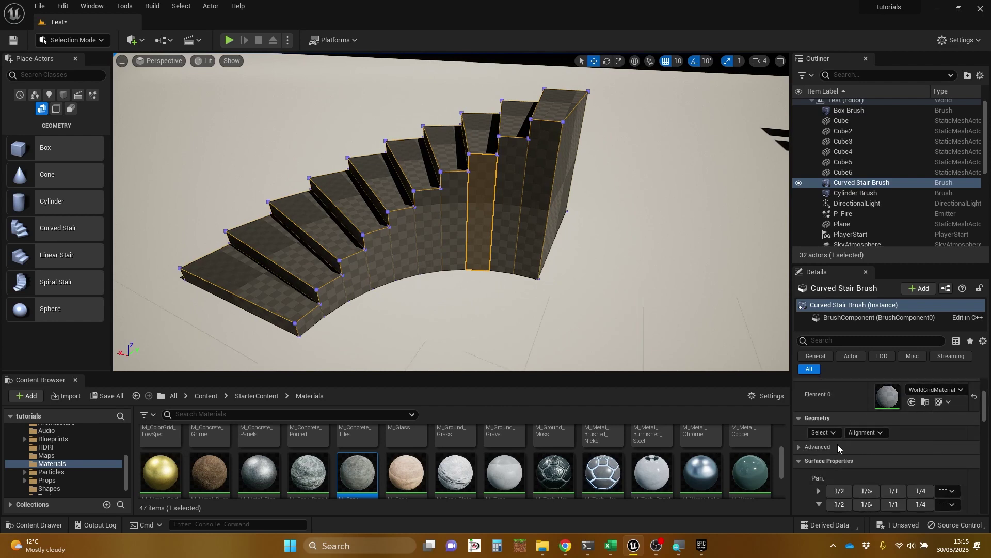
pyautogui.click(801, 449)
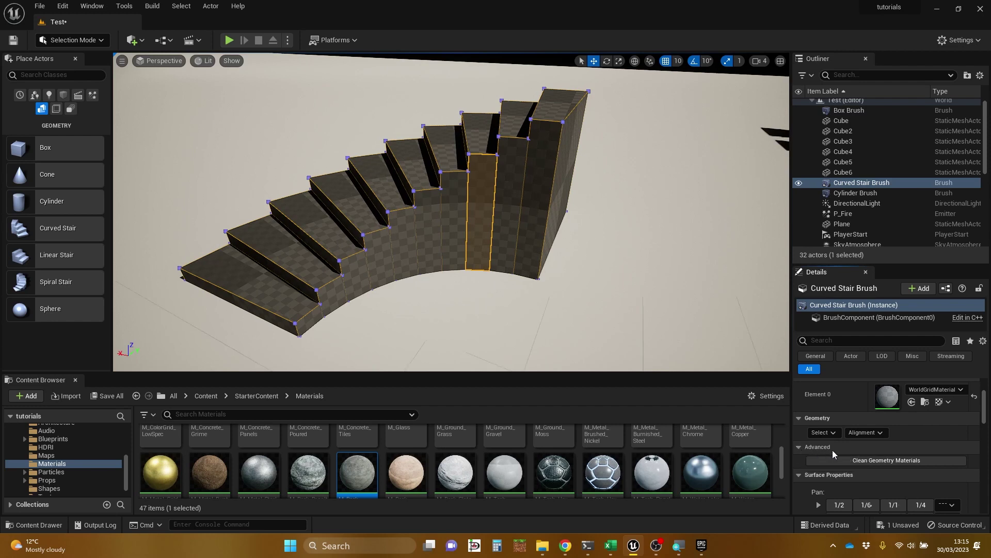
pyautogui.click(799, 447)
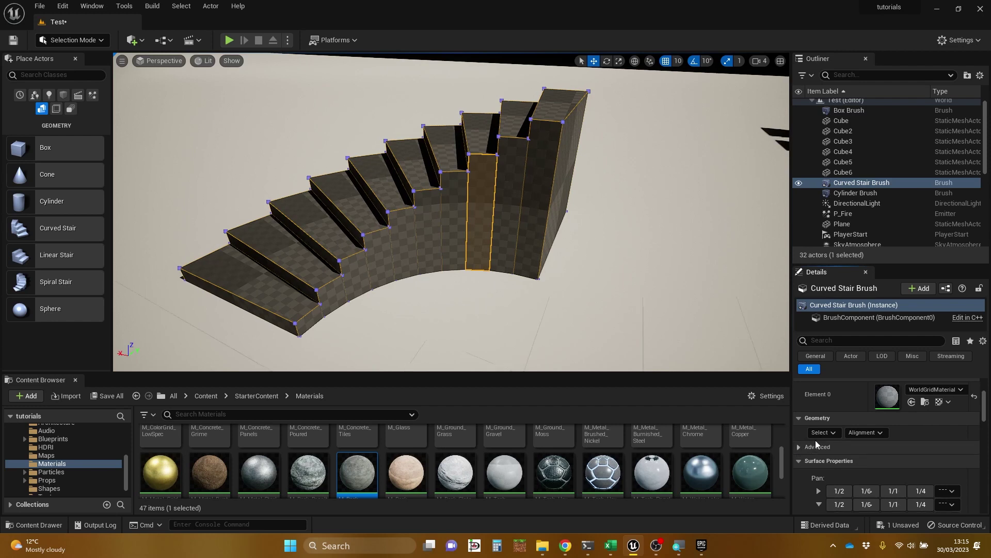
pyautogui.scroll(-2, 892, 457)
pyautogui.scroll(-1, 934, 439)
pyautogui.scroll(-3, 934, 442)
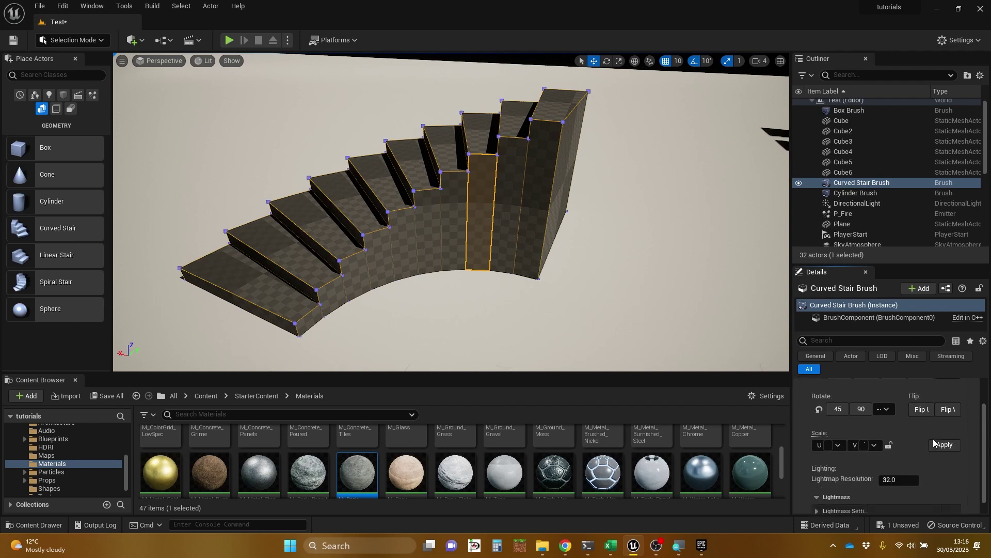
pyautogui.scroll(-3, 934, 442)
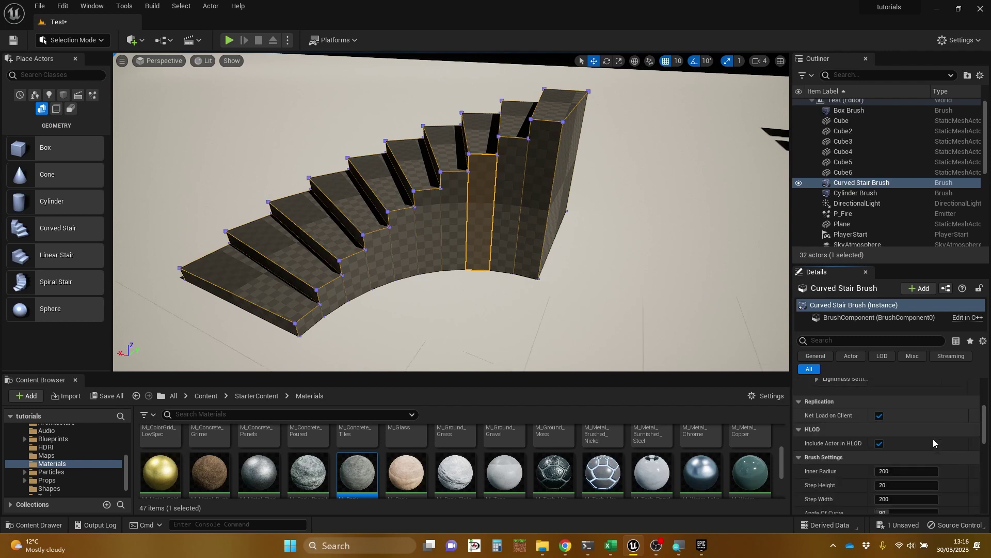
pyautogui.scroll(-2, 934, 438)
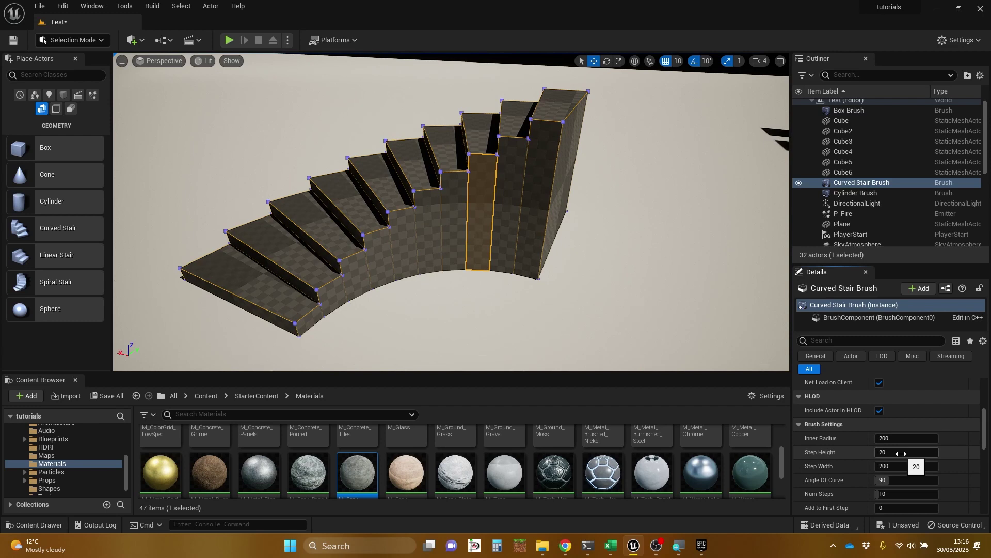
# Set the curved stair brush's number of steps to 20 and look up along the taller staircase.
pyautogui.click(908, 491)
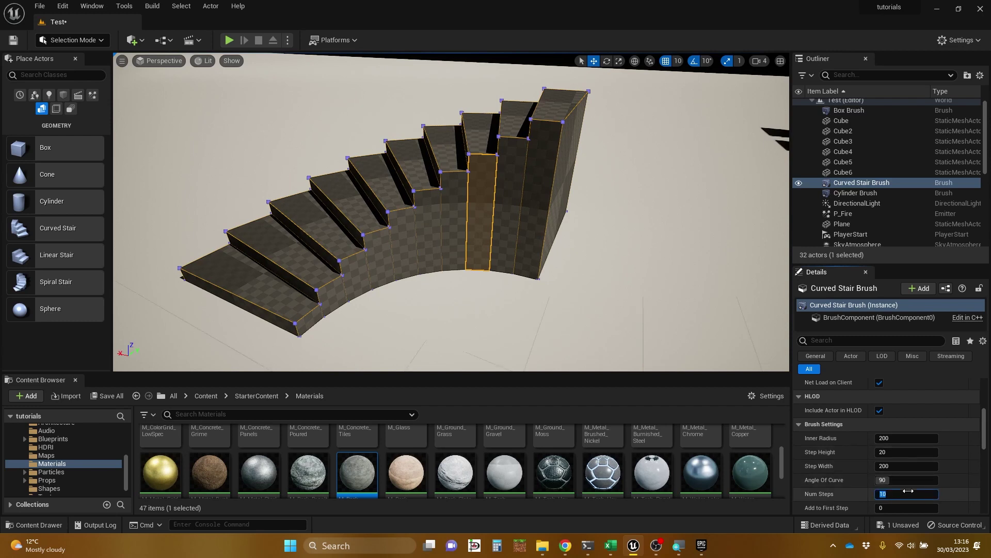
pyautogui.press('Return')
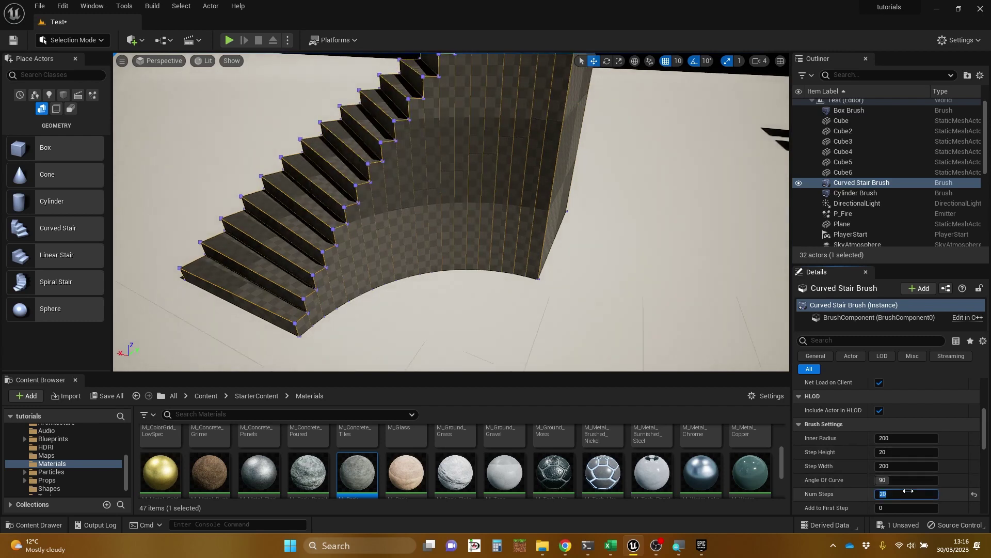
pyautogui.moveTo(686, 330); pyautogui.dragTo(711, 311, button='right')
pyautogui.press('s')
pyautogui.press('a')
pyautogui.press('w')
pyautogui.moveTo(648, 310); pyautogui.dragTo(684, 328, button='right')
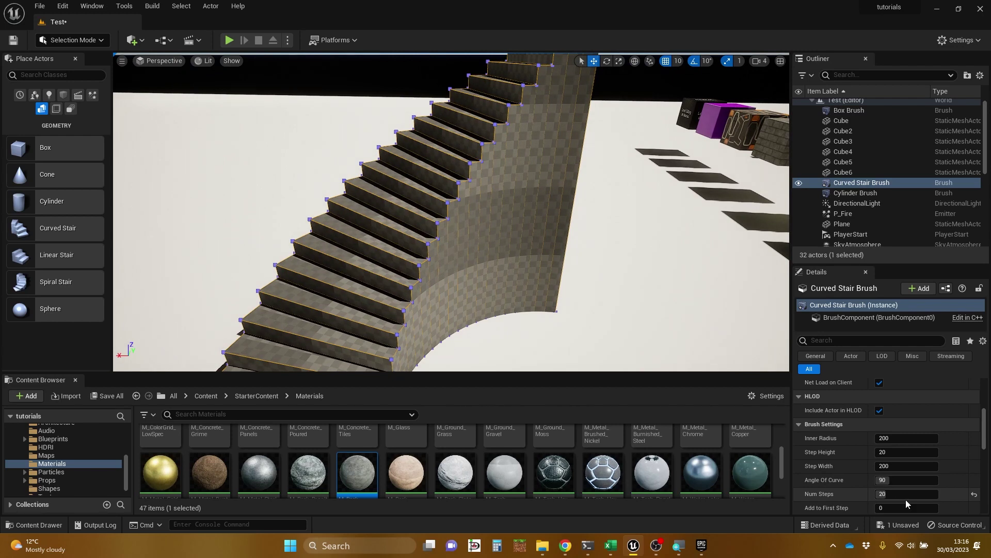
# Widen the curved stair's step width to 400 and adjust it to 401.
pyautogui.click(898, 468)
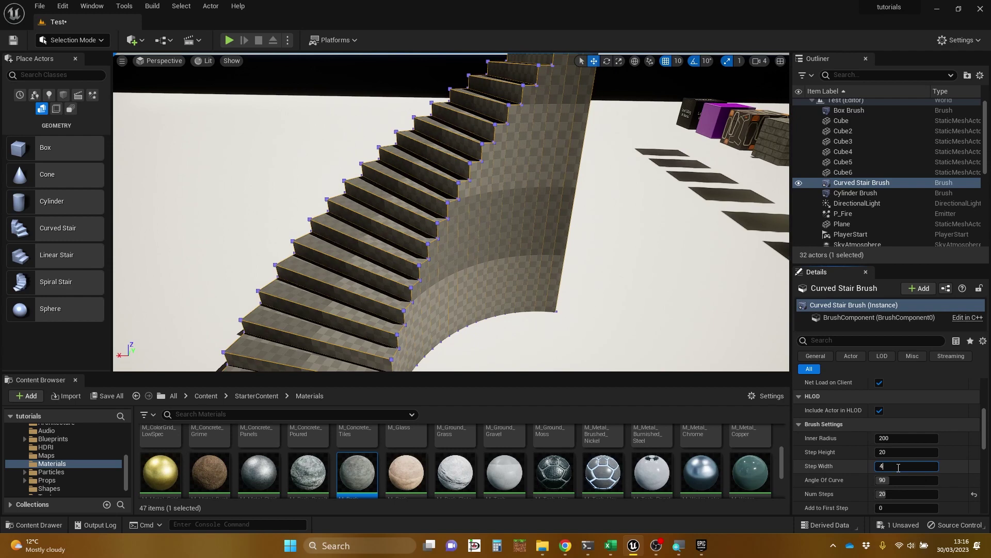
pyautogui.press('Return')
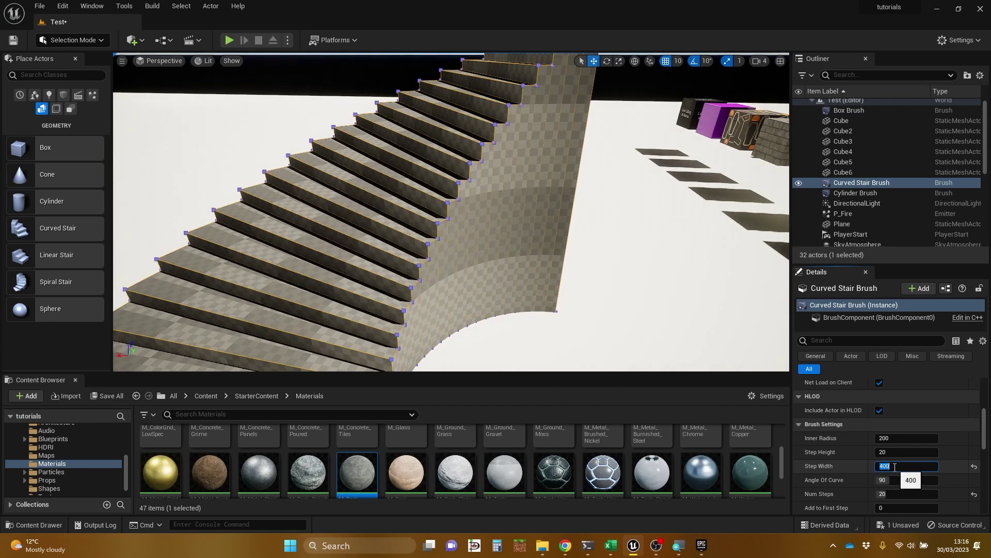
pyautogui.write('402')
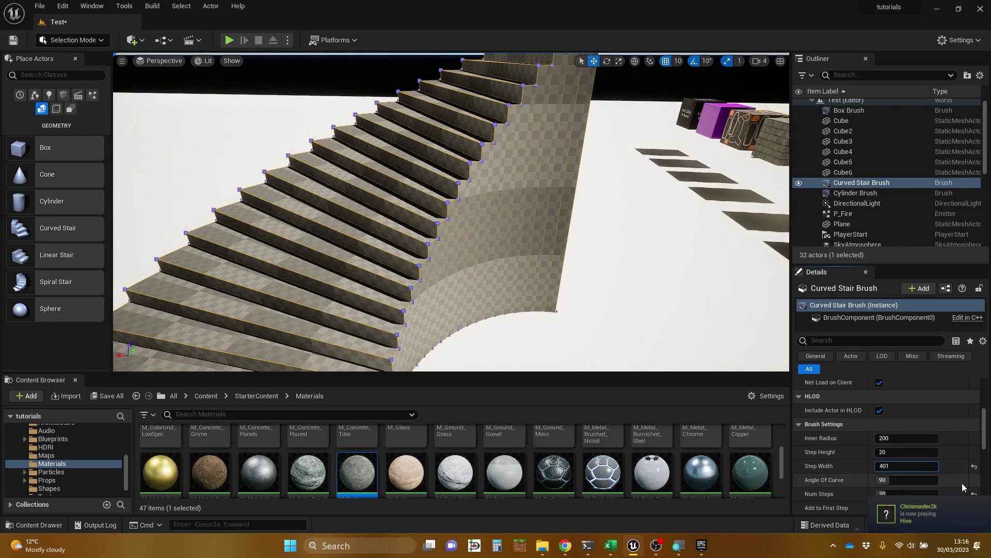
pyautogui.scroll(-2, 941, 463)
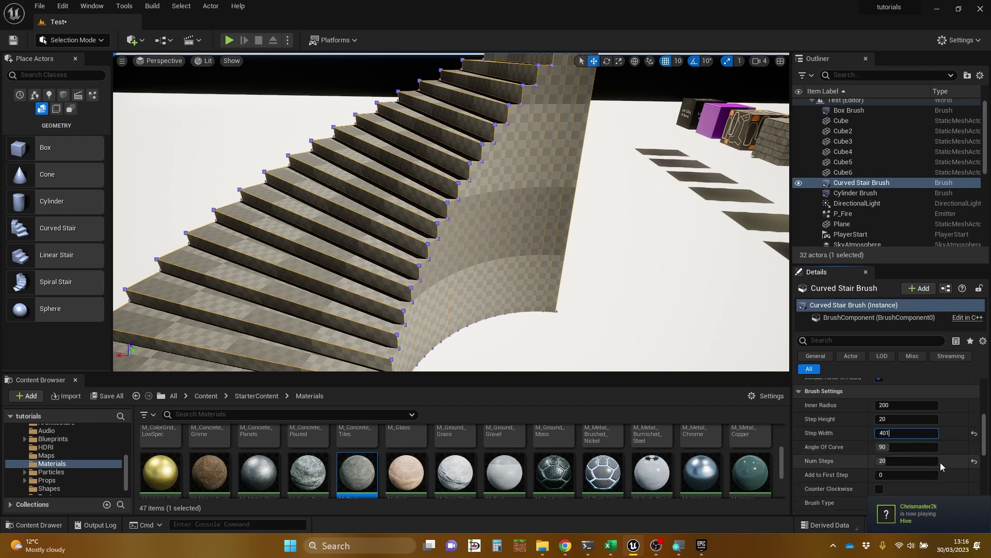
pyautogui.scroll(-2, 941, 463)
pyautogui.press('Return')
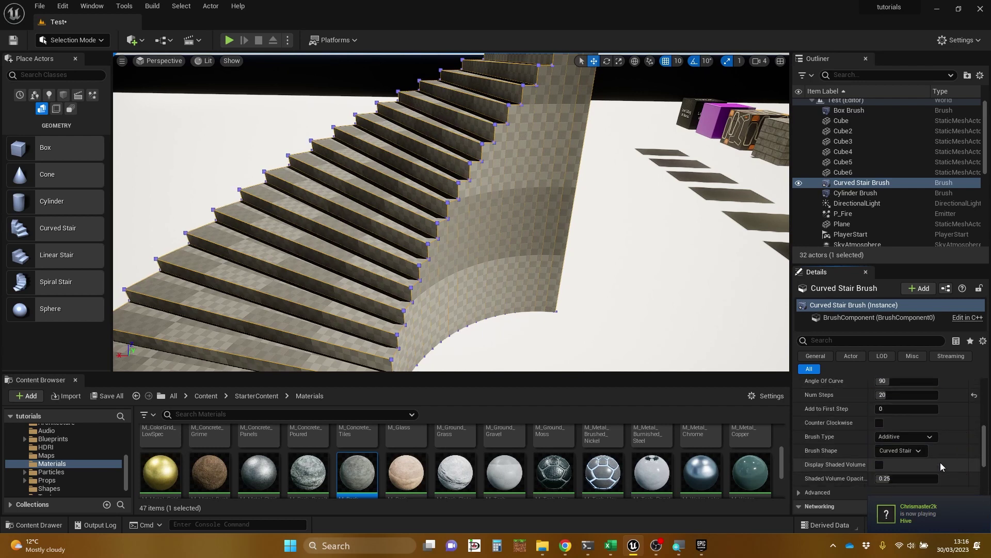
# Increase the curved stair's angle of curve to 274.
pyautogui.scroll(1, 940, 463)
pyautogui.scroll(1, 940, 466)
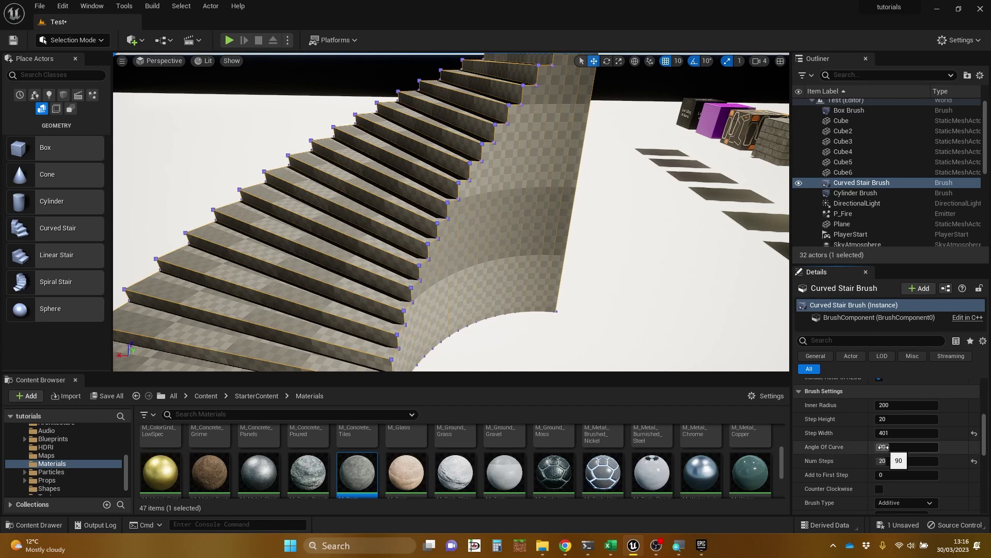
pyautogui.moveTo(883, 447); pyautogui.dragTo(950, 448)
# Inspect the reshaped curved stair from several sides, including where it meets the neighbouring box brush.
pyautogui.moveTo(632, 355); pyautogui.dragTo(672, 381, button='right')
pyautogui.press('d')
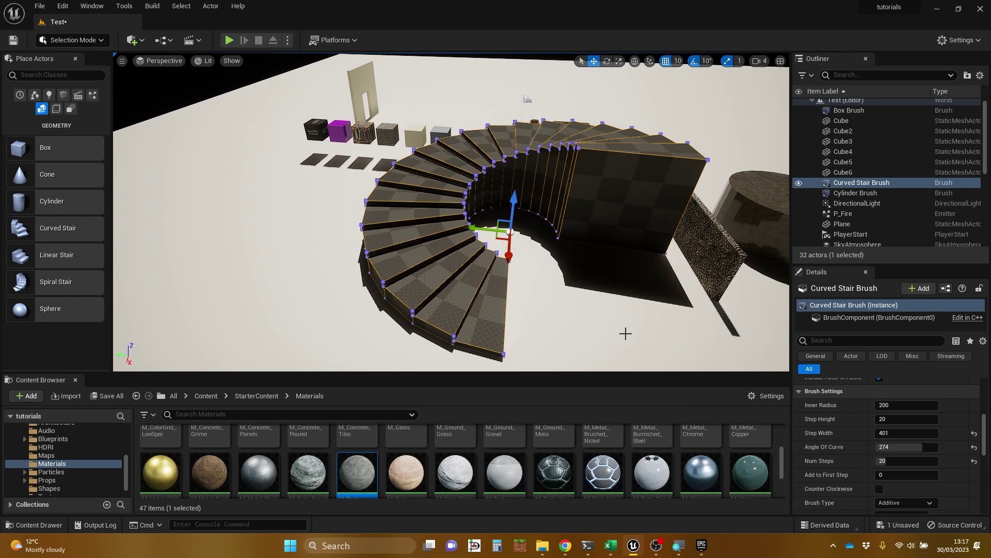
pyautogui.moveTo(610, 317); pyautogui.dragTo(585, 319, button='right')
pyautogui.press('d')
pyautogui.moveTo(619, 229); pyautogui.dragTo(588, 242, button='right')
pyautogui.press('e')
pyautogui.press('s')
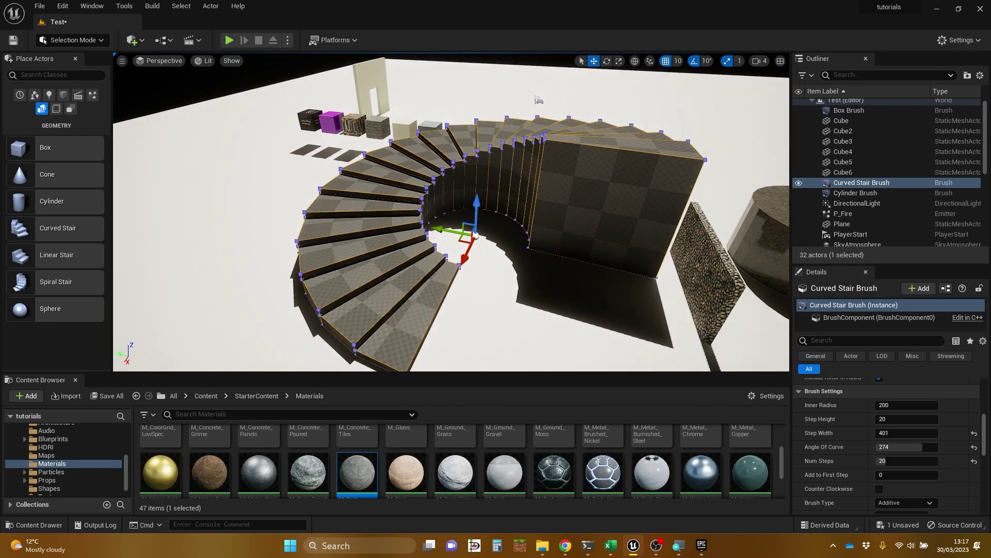
pyautogui.press('a')
pyautogui.moveTo(588, 242); pyautogui.dragTo(546, 229, button='right')
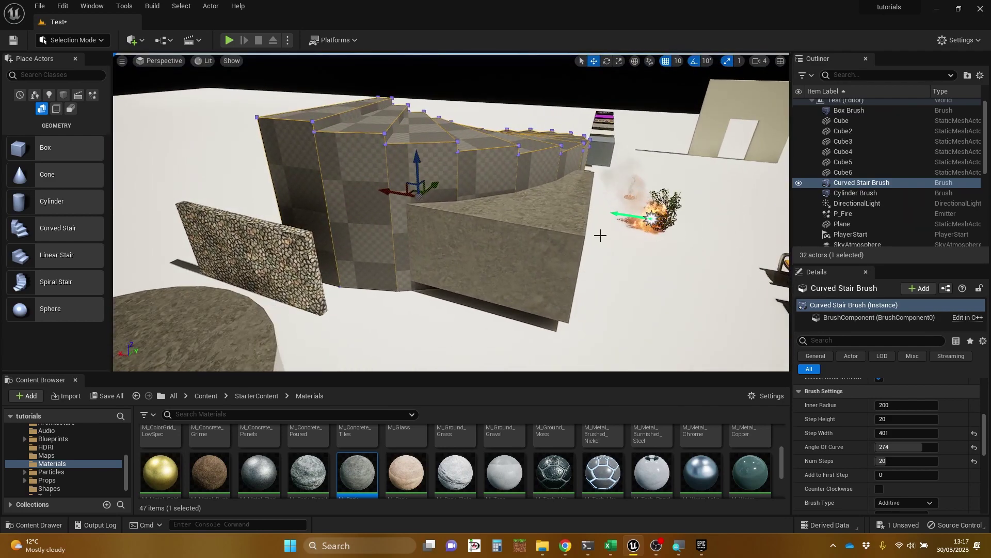
# Move the box brush away from the curved stair onto open floor beyond the cylinder brush.
pyautogui.click(503, 227)
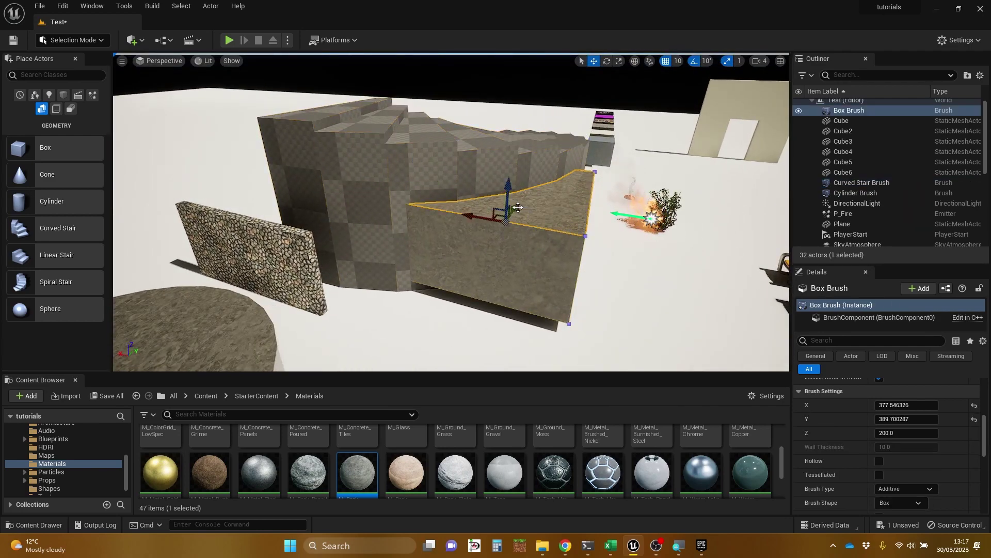
pyautogui.moveTo(515, 210); pyautogui.dragTo(477, 263)
pyautogui.moveTo(583, 212); pyautogui.dragTo(583, 212, button='right')
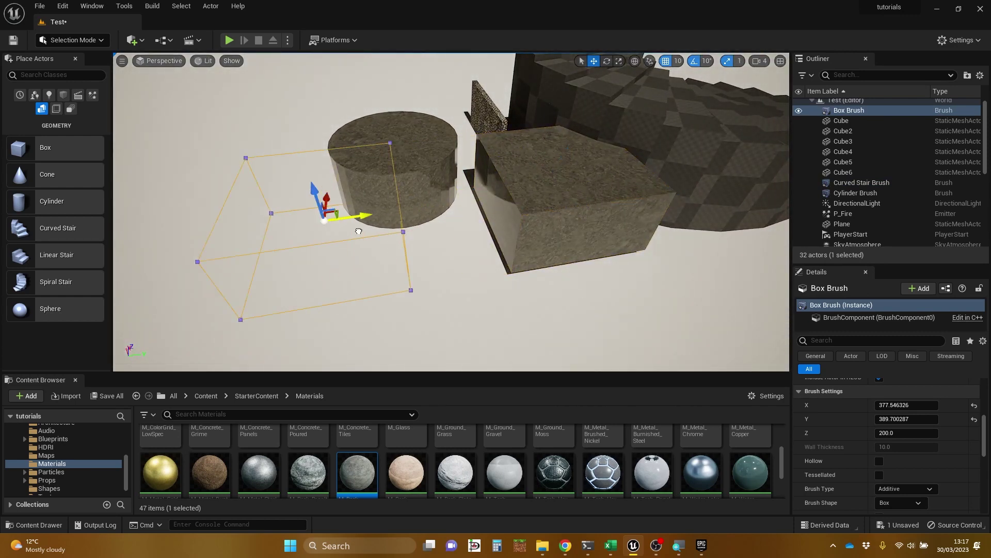
pyautogui.press('f')
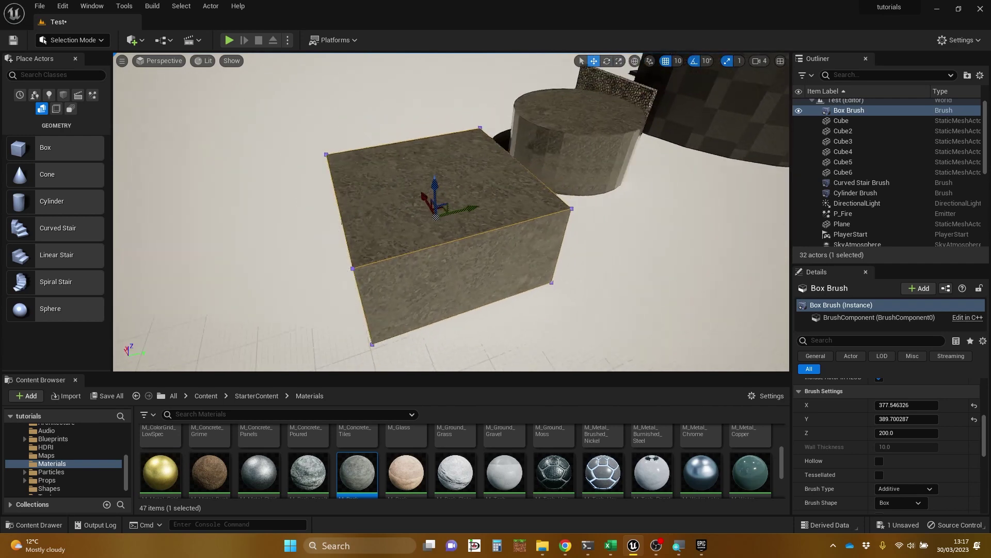
pyautogui.moveTo(297, 268); pyautogui.dragTo(293, 271, button='right')
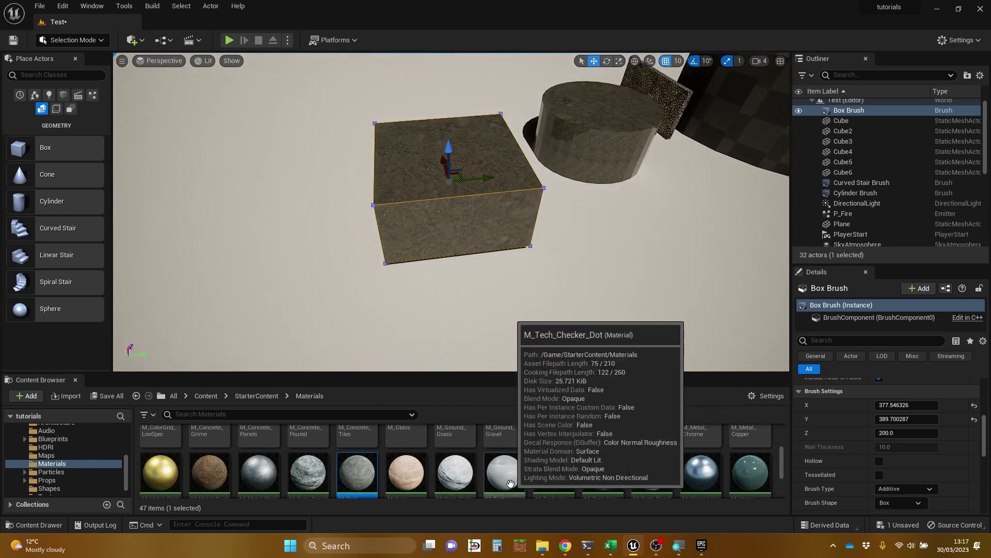
# Apply M_Tech_Checker_Dot, the dark hexagon-patterned material and M_Metal_Gold to three different sides of the box brush.
pyautogui.moveTo(504, 471); pyautogui.dragTo(463, 222)
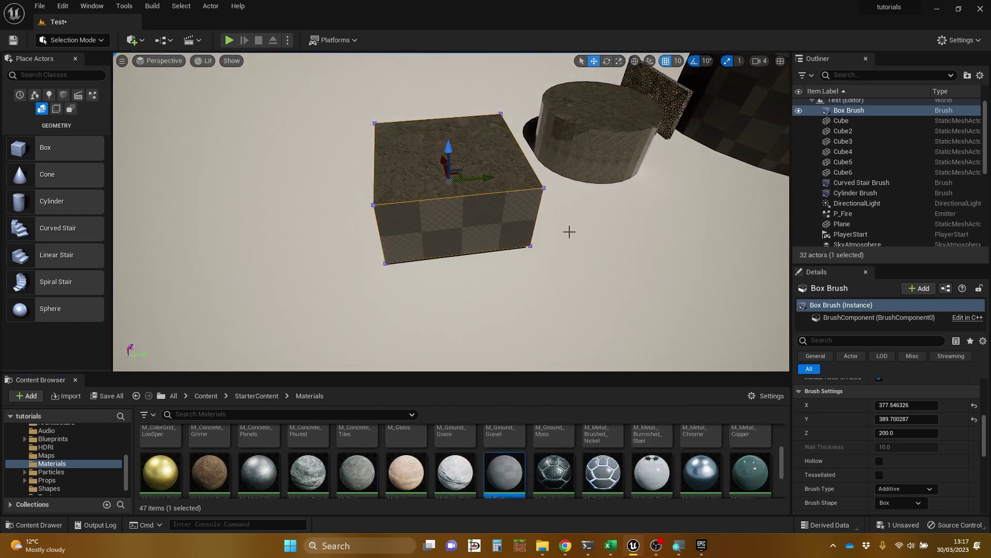
pyautogui.moveTo(569, 232)
pyautogui.mouseDown(button='right')
pyautogui.moveTo(485, 230)
pyautogui.moveTo(537, 235)
pyautogui.moveTo(508, 232)
pyautogui.mouseUp(button='right')
pyautogui.moveTo(576, 186); pyautogui.dragTo(568, 179)
pyautogui.moveTo(553, 471); pyautogui.dragTo(432, 224)
pyautogui.moveTo(560, 212); pyautogui.dragTo(566, 206)
pyautogui.moveTo(565, 207); pyautogui.dragTo(511, 209, button='right')
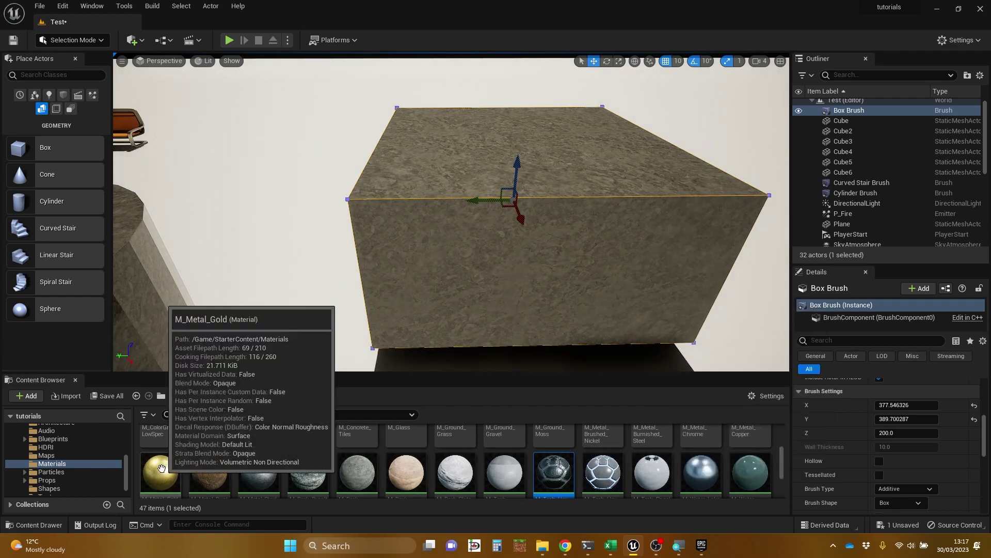
pyautogui.moveTo(160, 471)
pyautogui.mouseDown()
pyautogui.moveTo(509, 330)
pyautogui.moveTo(558, 249)
pyautogui.mouseUp()
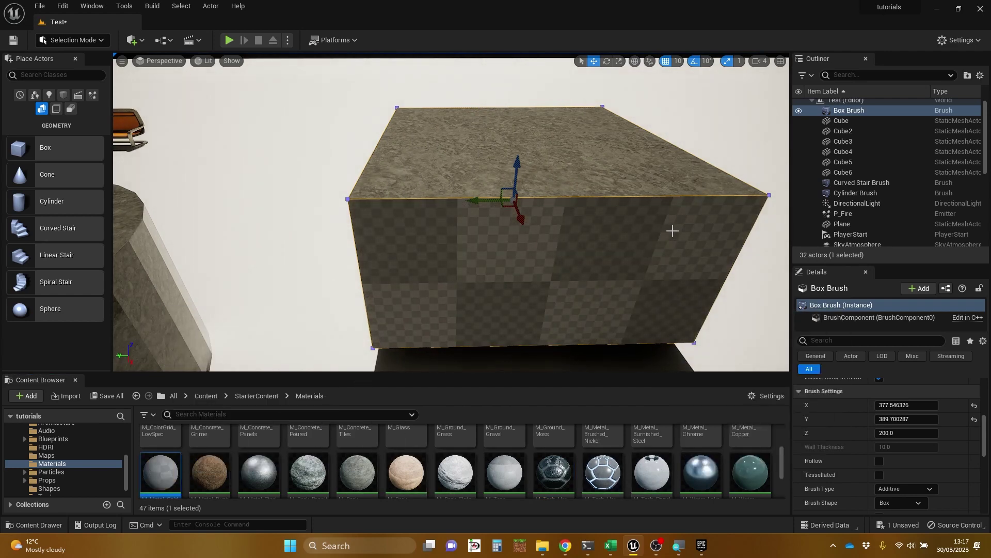
# Replace the dotted checker material on the box brush's side with the grey rock material listed just before M_Tech_Checker_Dot.
pyautogui.moveTo(664, 231)
pyautogui.mouseDown(button='right')
pyautogui.moveTo(387, 238)
pyautogui.moveTo(395, 246)
pyautogui.moveTo(362, 264)
pyautogui.moveTo(361, 282)
pyautogui.moveTo(369, 253)
pyautogui.moveTo(359, 191)
pyautogui.mouseUp(button='right')
pyautogui.press('d')
pyautogui.press('w')
pyautogui.press('s')
pyautogui.press('w')
pyautogui.moveTo(558, 237); pyautogui.dragTo(665, 230, button='right')
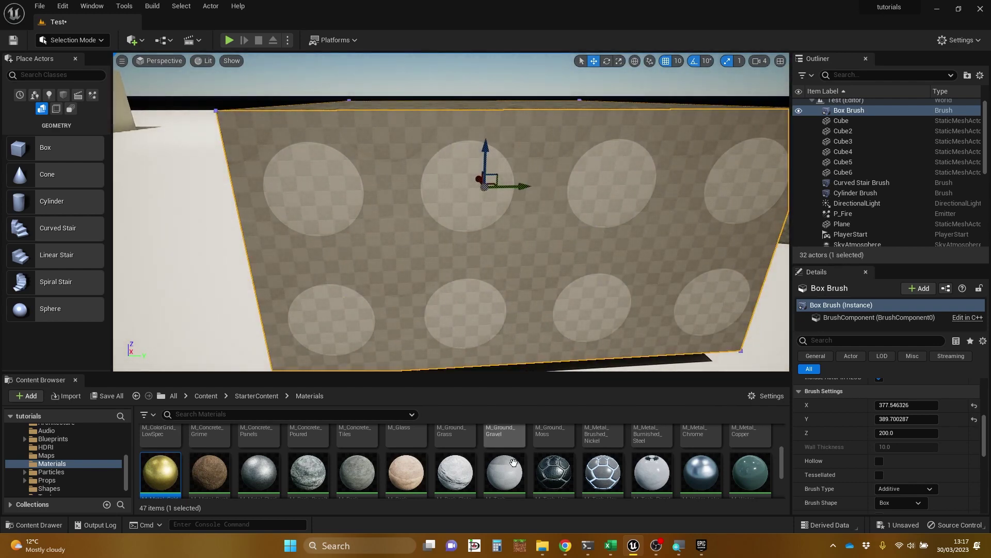
pyautogui.moveTo(455, 467); pyautogui.dragTo(513, 253)
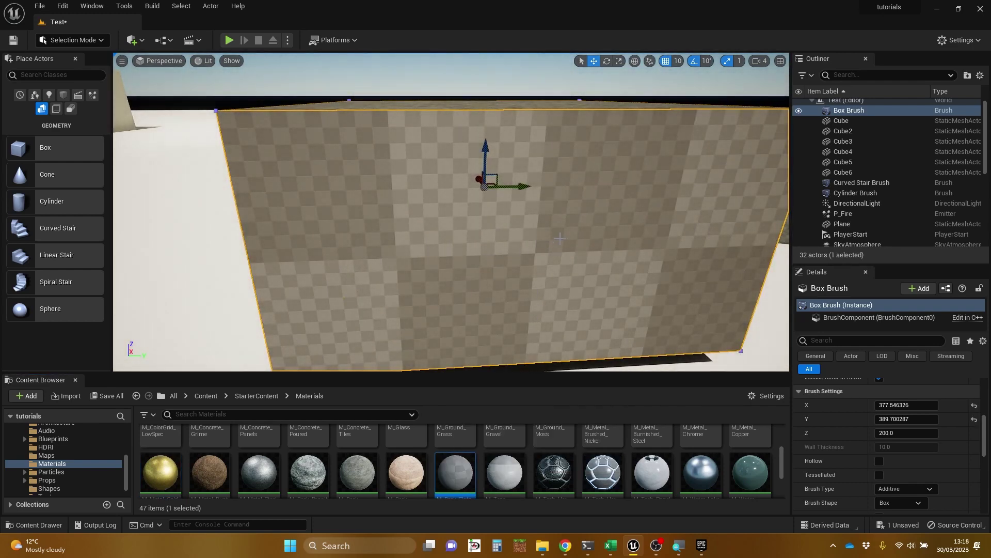
# Move the cobblestone wall Wall_400x200 out from beside the curved stair onto open floor.
pyautogui.moveTo(554, 239); pyautogui.dragTo(116, 263, button='right')
pyautogui.moveTo(408, 294)
pyautogui.mouseDown(button='right')
pyautogui.moveTo(444, 300)
pyautogui.moveTo(406, 294)
pyautogui.mouseUp(button='right')
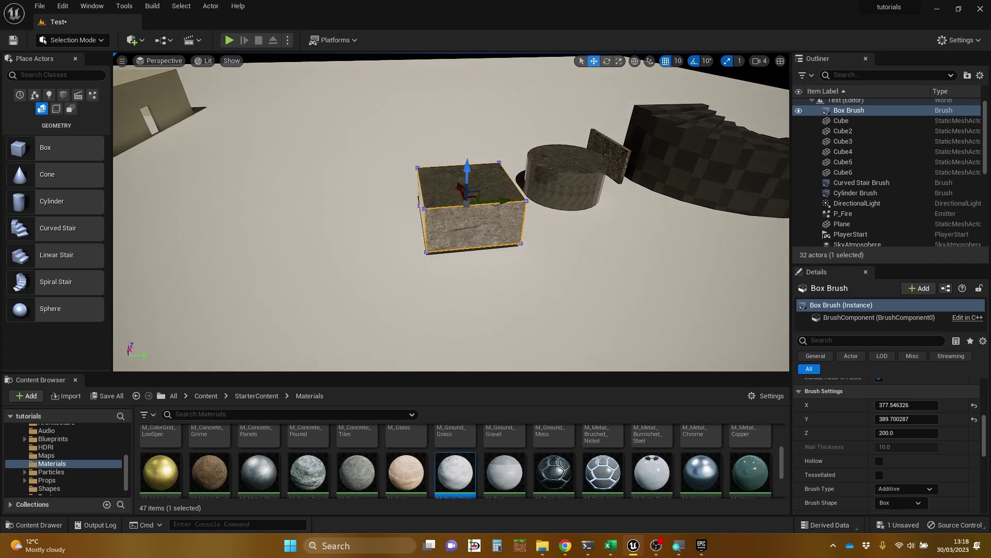
pyautogui.moveTo(405, 294); pyautogui.dragTo(385, 290, button='right')
pyautogui.moveTo(540, 262)
pyautogui.mouseDown(button='right')
pyautogui.moveTo(476, 253)
pyautogui.moveTo(534, 251)
pyautogui.moveTo(500, 236)
pyautogui.mouseUp(button='right')
pyautogui.click(487, 192)
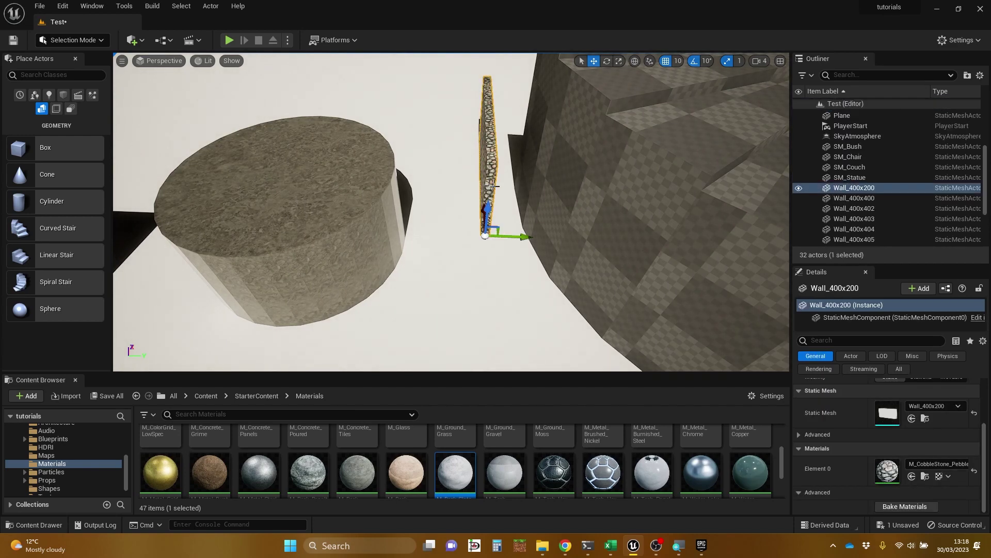
pyautogui.moveTo(487, 192); pyautogui.dragTo(537, 198, button='right')
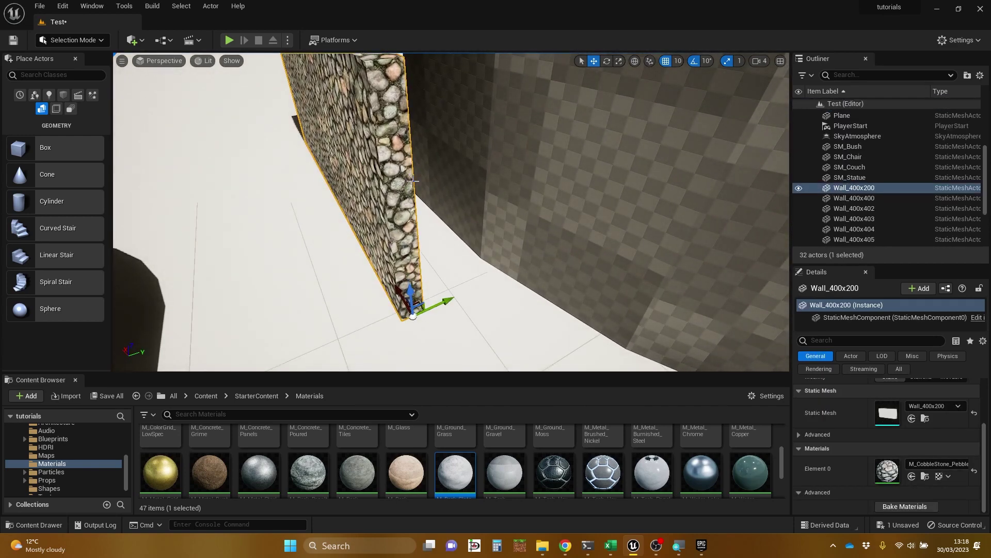
pyautogui.moveTo(414, 180); pyautogui.dragTo(406, 175, button='right')
pyautogui.moveTo(411, 322); pyautogui.dragTo(222, 104)
pyautogui.moveTo(250, 126); pyautogui.dragTo(315, 105, button='right')
pyautogui.press('a')
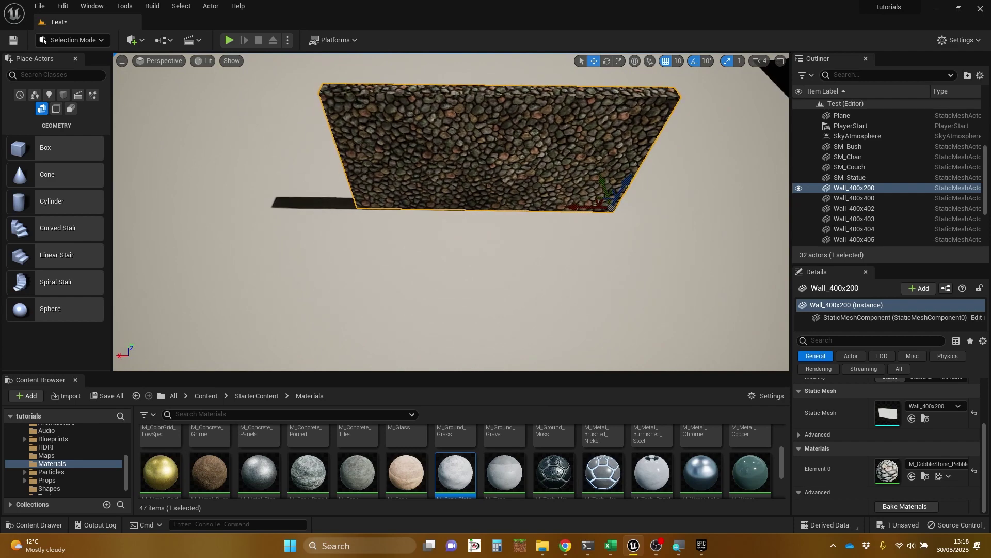
# Examine Wall_400x200 up close and browse the StarterContent materials for the cobblestone pebble material.
pyautogui.doubleClick(844, 189)
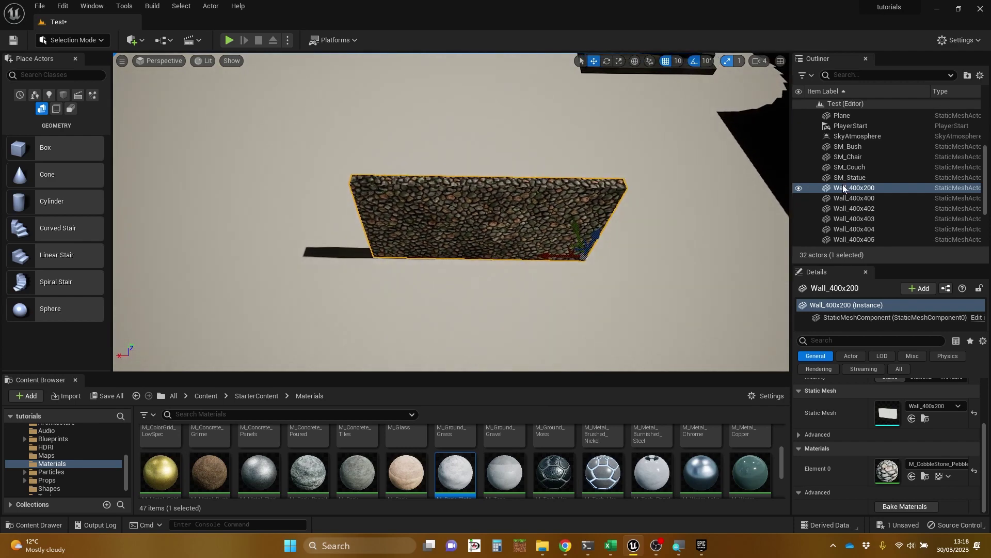
pyautogui.press('d')
pyautogui.moveTo(525, 273)
pyautogui.mouseDown(button='right')
pyautogui.moveTo(497, 279)
pyautogui.moveTo(501, 242)
pyautogui.moveTo(519, 283)
pyautogui.mouseUp(button='right')
pyautogui.press('w')
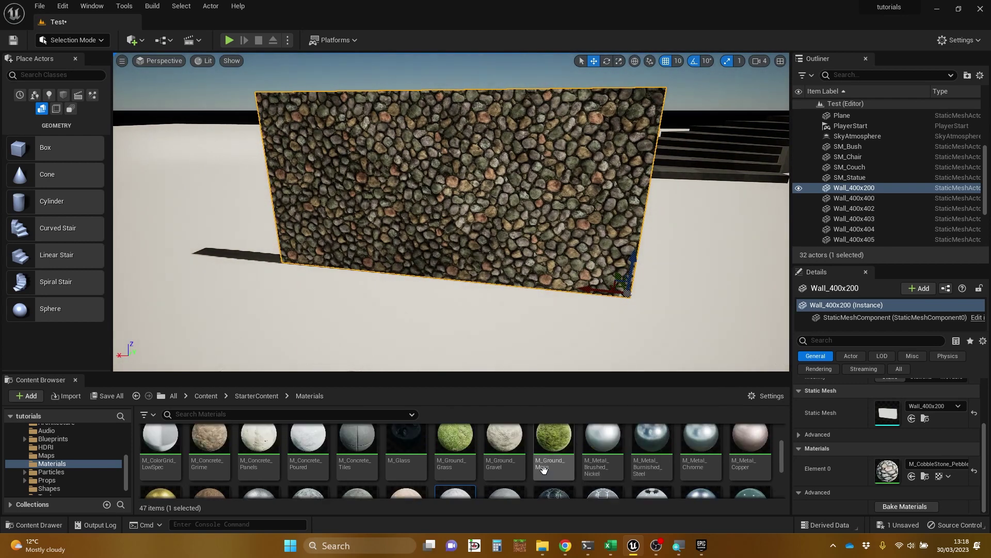
pyautogui.scroll(2, 544, 471)
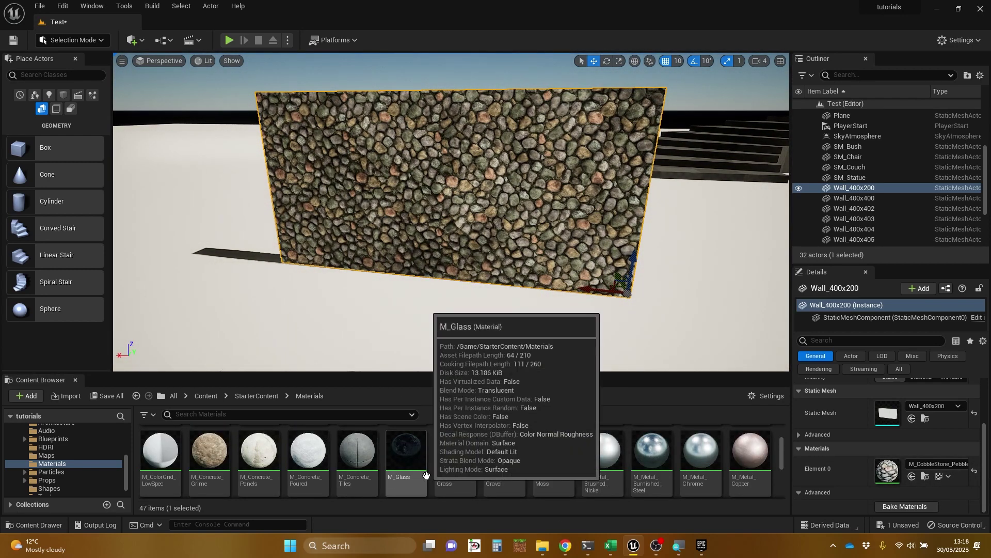
pyautogui.scroll(1, 548, 452)
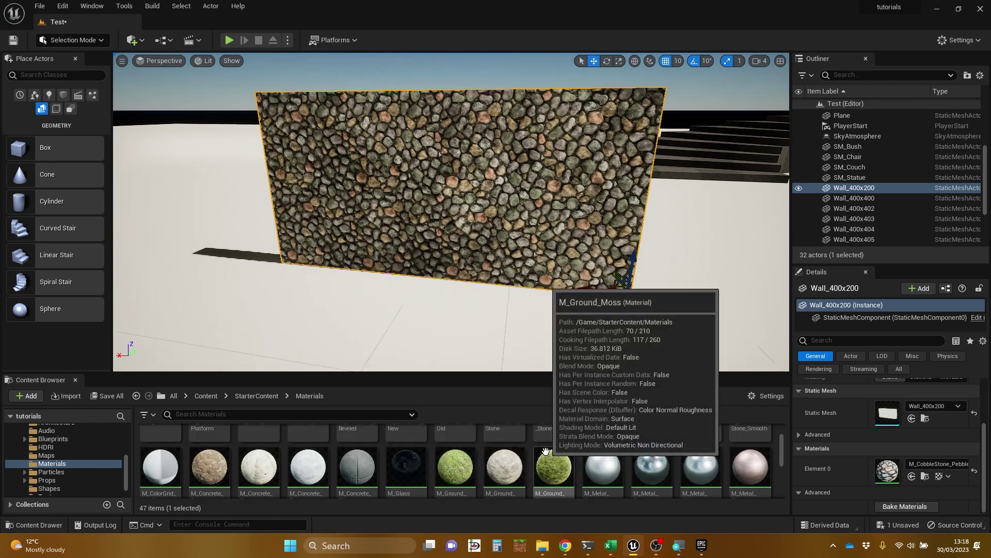
pyautogui.scroll(2, 649, 458)
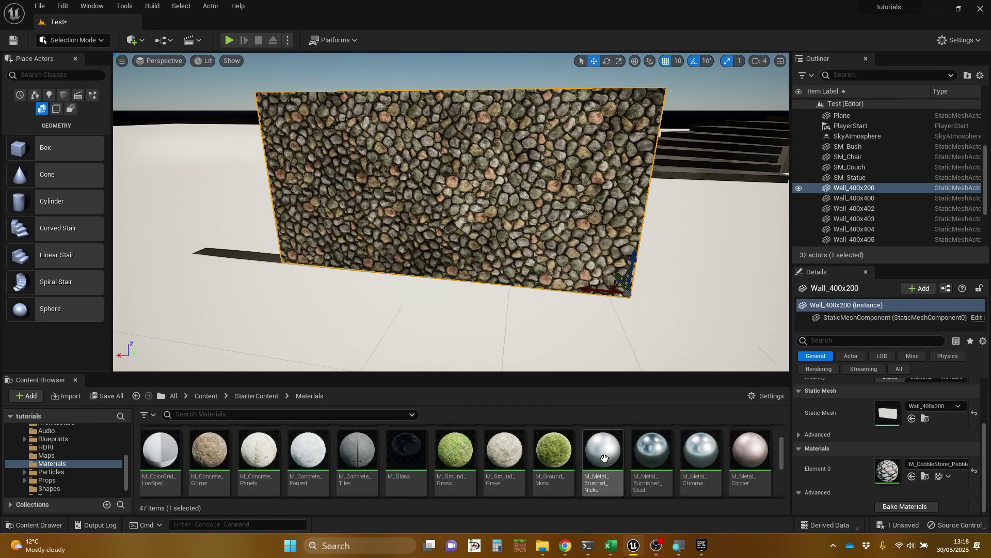
pyautogui.scroll(-1, 604, 458)
pyautogui.scroll(1, 604, 459)
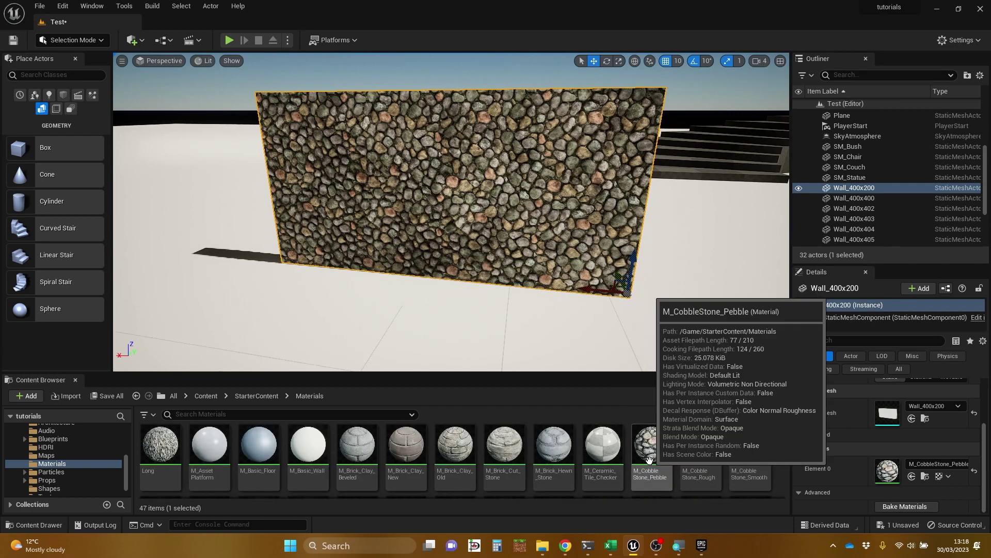
# Stretch Wall_400x200 along X to a scale of 3.2525 and view the whole length of the wall.
pyautogui.press('s')
pyautogui.moveTo(572, 319); pyautogui.dragTo(601, 349, button='right')
pyautogui.press('s')
pyautogui.press('d')
pyautogui.press('d')
pyautogui.press('a')
pyautogui.press('w')
pyautogui.press('a')
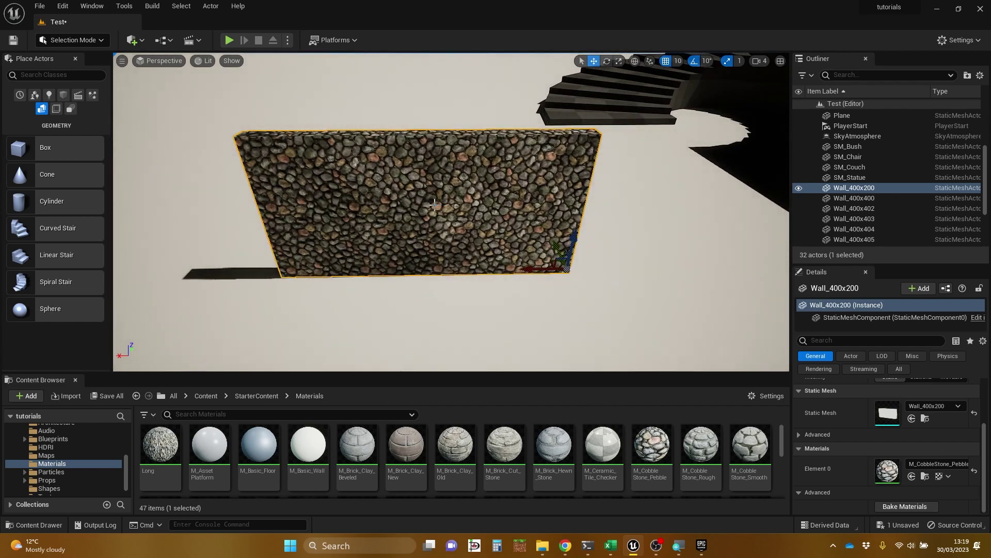
pyautogui.moveTo(428, 207); pyautogui.dragTo(419, 204, button='right')
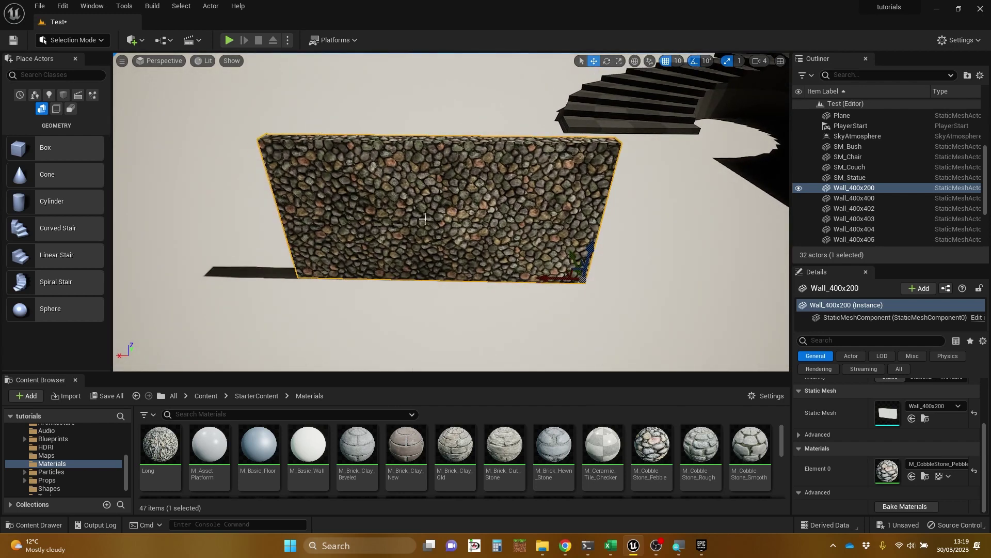
pyautogui.scroll(3, 953, 434)
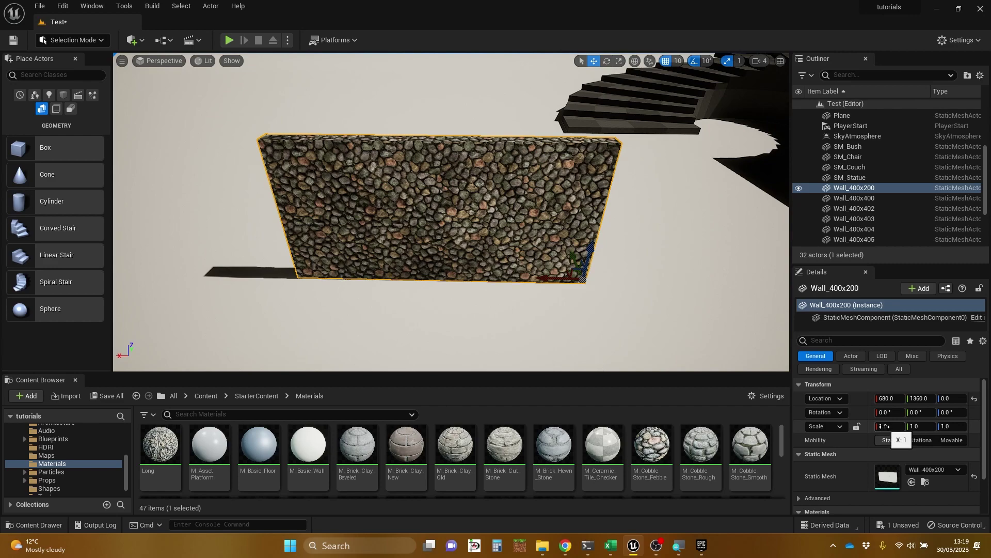
pyautogui.moveTo(889, 426); pyautogui.dragTo(955, 426)
pyautogui.moveTo(521, 248); pyautogui.dragTo(476, 230, button='right')
pyautogui.moveTo(883, 426); pyautogui.dragTo(709, 396)
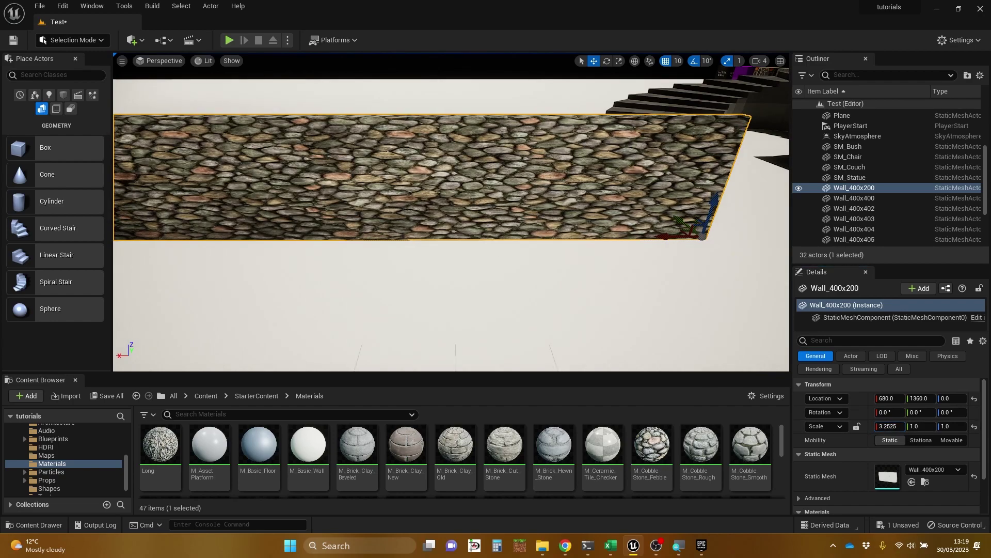
pyautogui.moveTo(451, 212); pyautogui.dragTo(417, 210, button='right')
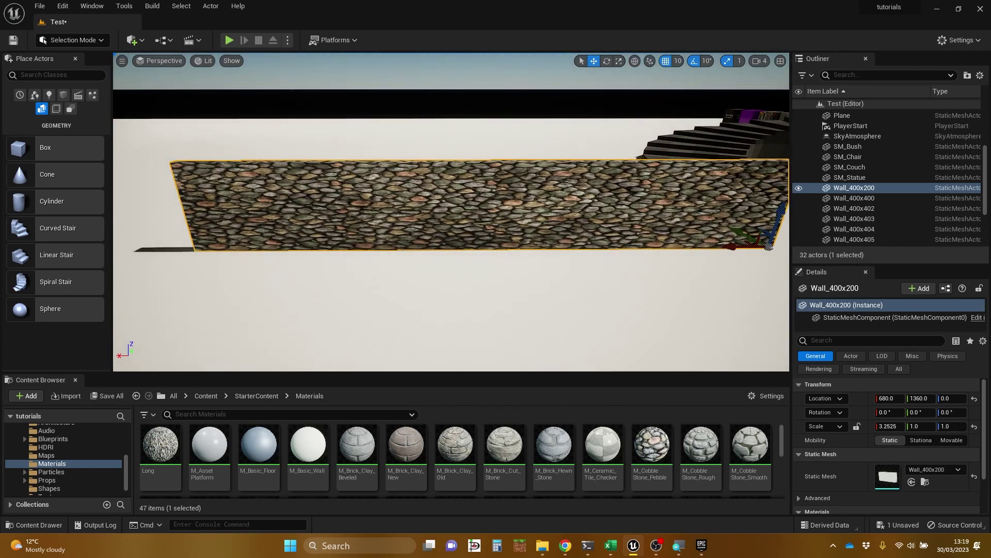
pyautogui.moveTo(418, 210); pyautogui.dragTo(420, 208, button='right')
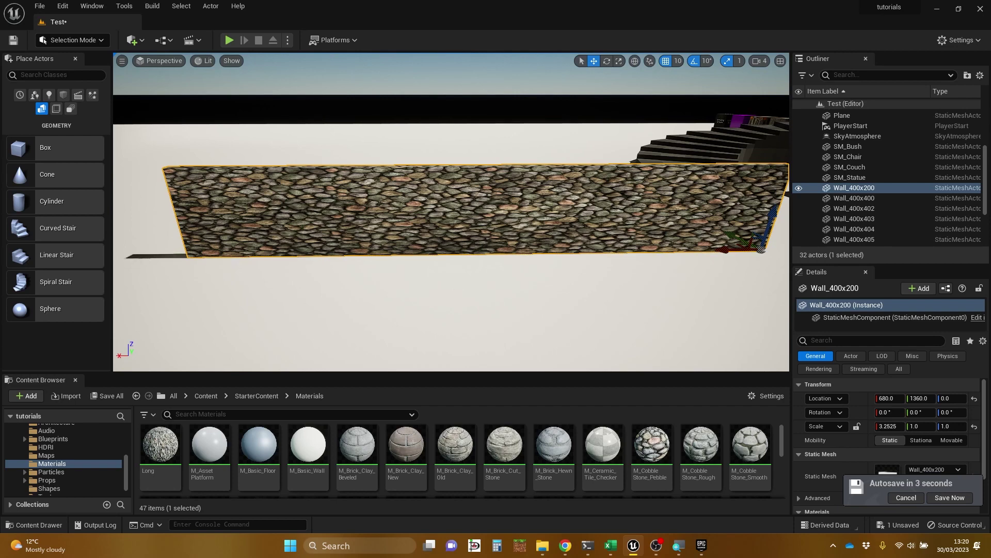
pyautogui.moveTo(451, 211); pyautogui.dragTo(498, 232, button='right')
pyautogui.moveTo(458, 291)
pyautogui.mouseDown(button='right')
pyautogui.moveTo(453, 285)
pyautogui.moveTo(458, 292)
pyautogui.mouseUp(button='right')
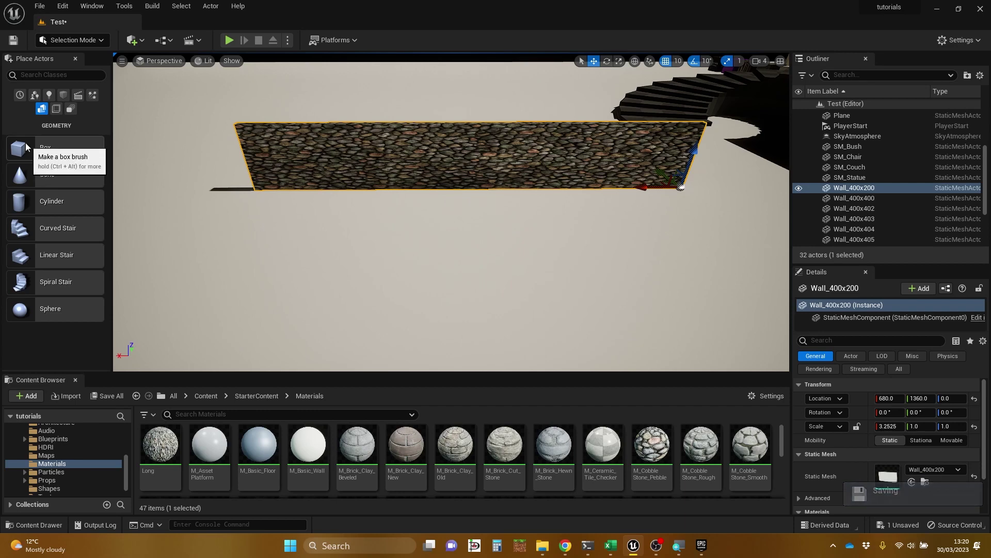
pyautogui.moveTo(46, 150)
pyautogui.mouseDown()
pyautogui.moveTo(538, 291)
pyautogui.moveTo(526, 284)
pyautogui.mouseUp()
pyautogui.moveTo(641, 263)
pyautogui.mouseDown(button='right')
pyautogui.moveTo(622, 265)
pyautogui.moveTo(567, 216)
pyautogui.mouseUp(button='right')
pyautogui.moveTo(604, 271); pyautogui.dragTo(658, 269, button='right')
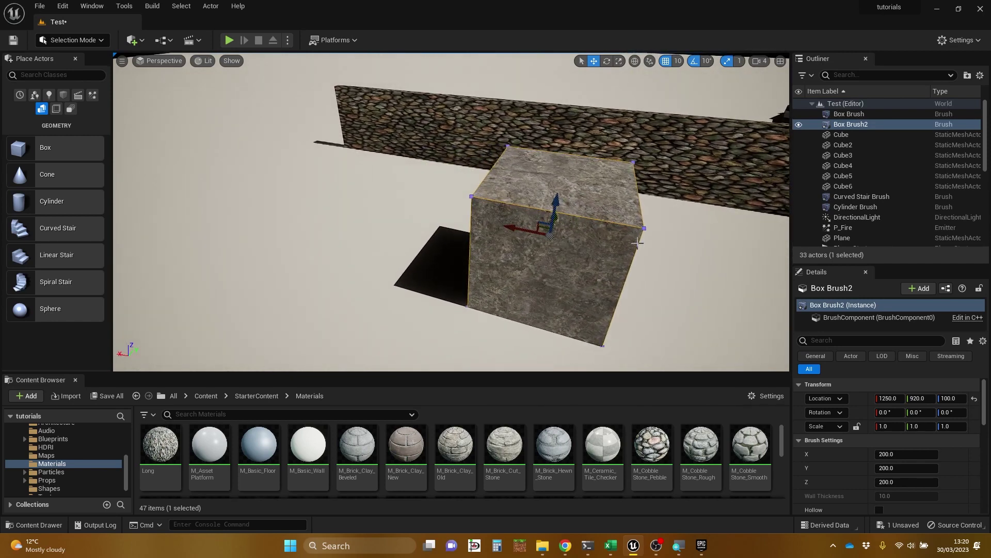
pyautogui.press('Delete')
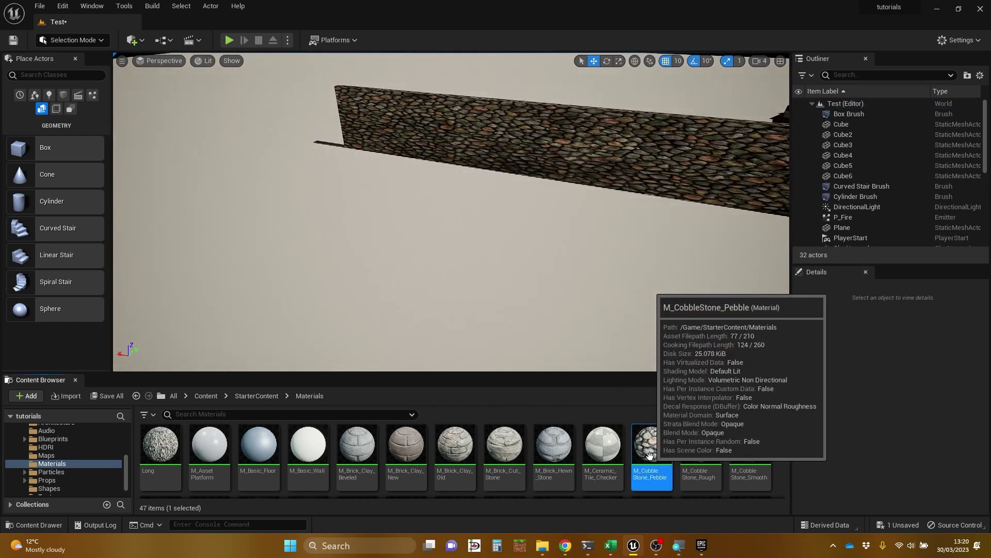
# Add a box brush covered in M_CobbleStone_Pebble on the open floor in front of the stretched wall.
pyautogui.moveTo(18, 148)
pyautogui.mouseDown()
pyautogui.moveTo(287, 175)
pyautogui.moveTo(491, 256)
pyautogui.mouseUp()
pyautogui.moveTo(600, 238); pyautogui.dragTo(548, 238, button='right')
pyautogui.scroll(-5, 452, 211)
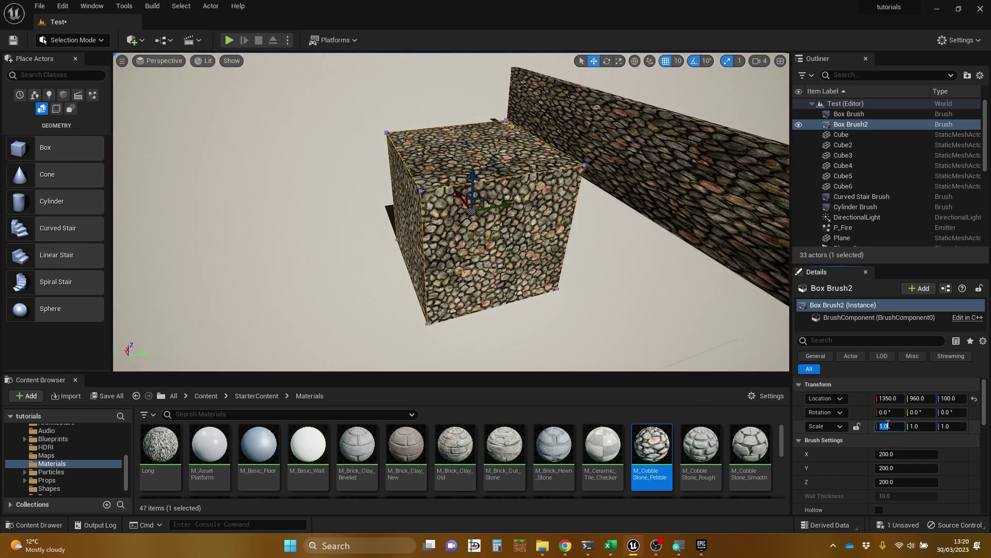
# Try X scales of 2 and 4 on the new box brush and return its X scale to 1.
pyautogui.press('Return')
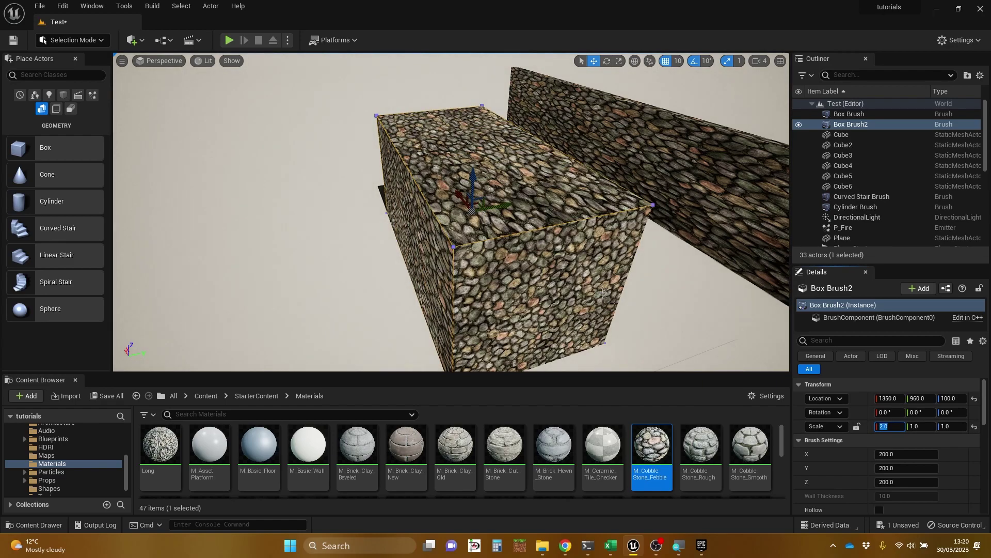
pyautogui.moveTo(452, 211)
pyautogui.mouseDown(button='right')
pyautogui.moveTo(542, 201)
pyautogui.moveTo(584, 227)
pyautogui.moveTo(581, 219)
pyautogui.mouseUp(button='right')
pyautogui.press('w')
pyautogui.press('s')
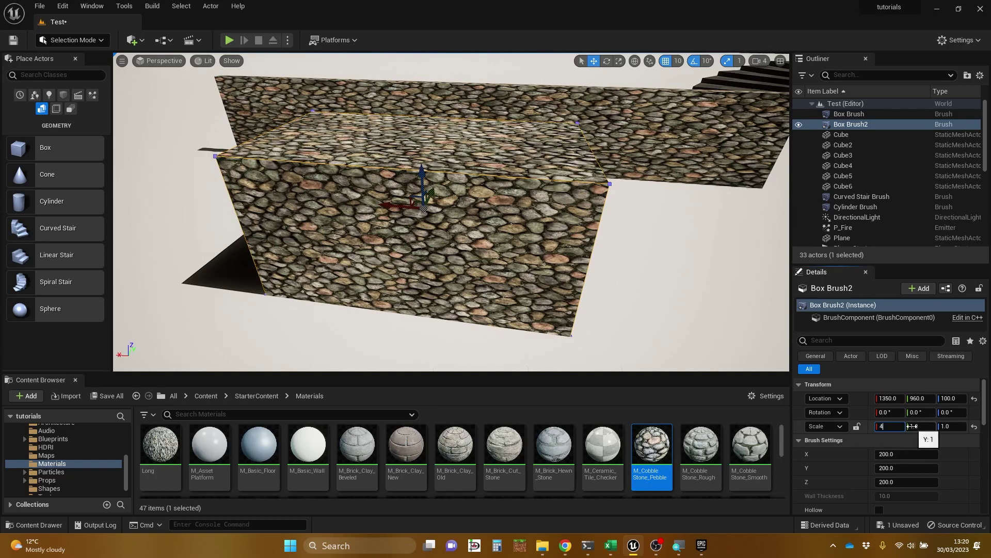
pyautogui.write('4')
pyautogui.press('Return')
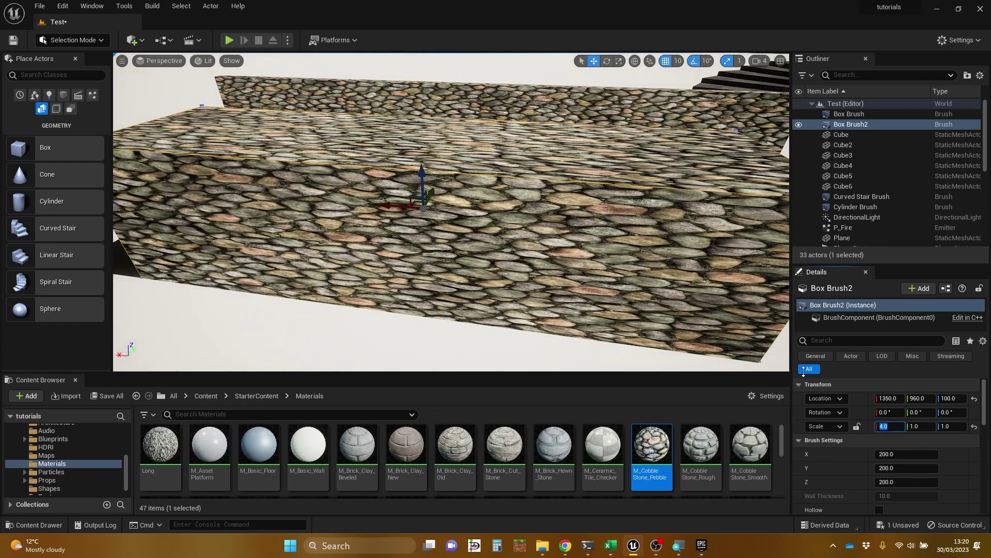
pyautogui.write('1')
pyautogui.press('Return')
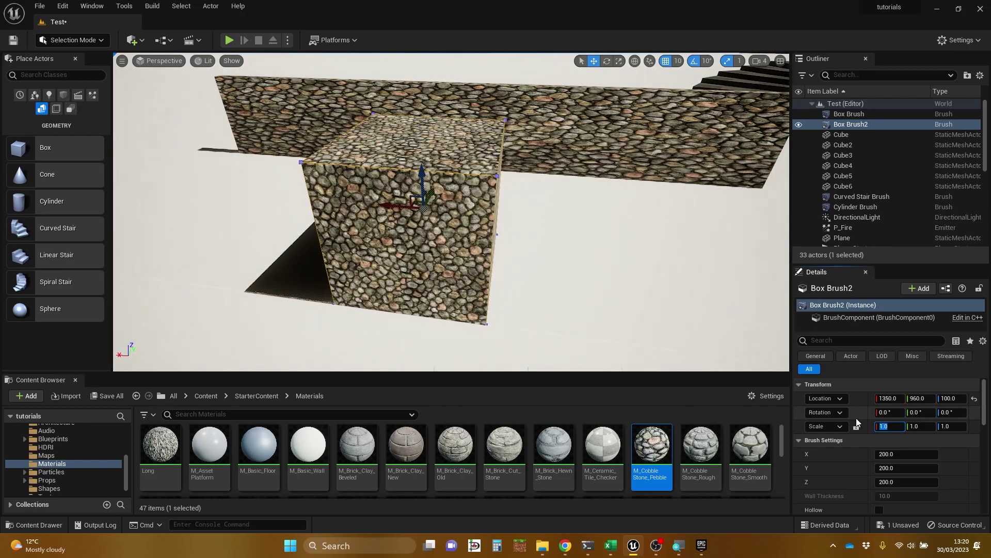
# Set the new box brush's X size to 1000 in its brush settings and compare its ends with the mesh wall.
pyautogui.click(903, 453)
pyautogui.press('Return')
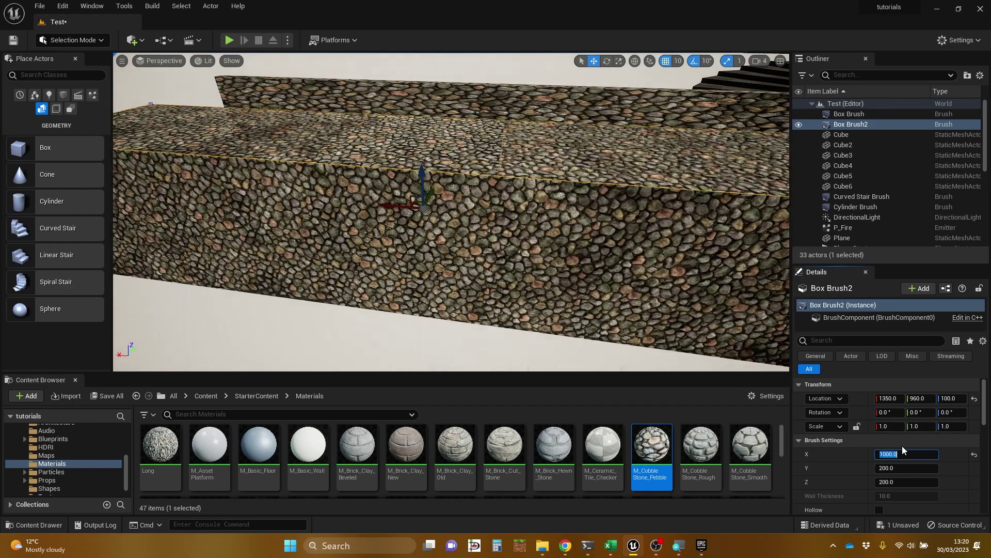
pyautogui.press('s')
pyautogui.moveTo(573, 259)
pyautogui.mouseDown(button='right')
pyautogui.moveTo(594, 259)
pyautogui.moveTo(517, 269)
pyautogui.moveTo(578, 238)
pyautogui.mouseUp(button='right')
pyautogui.press('w')
pyautogui.moveTo(465, 274); pyautogui.dragTo(554, 216, button='right')
pyautogui.moveTo(536, 256); pyautogui.dragTo(598, 222, button='right')
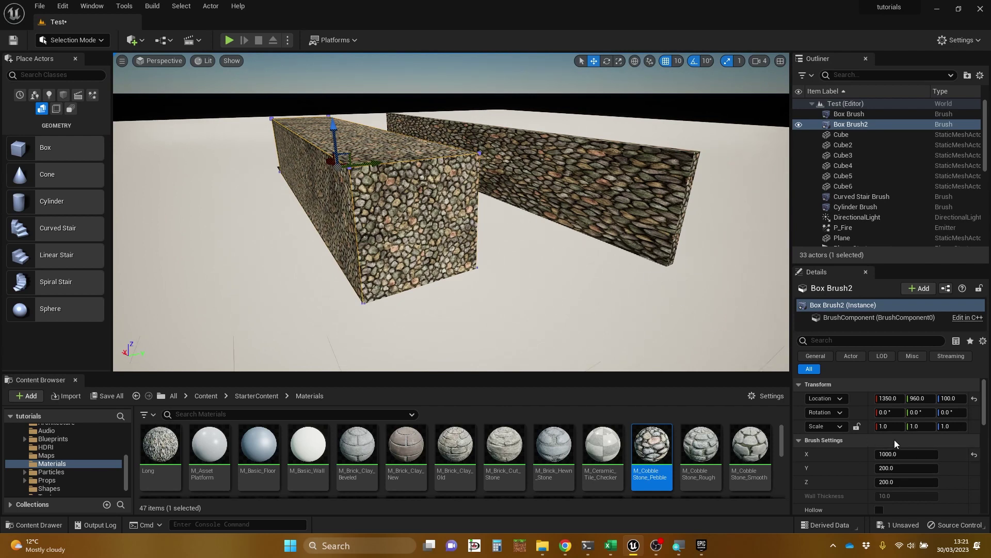
# Thin the long box brush into a wall by setting its Y brush size to 10.
pyautogui.click(898, 468)
pyautogui.write('1')
pyautogui.press('Return')
pyautogui.press('w')
pyautogui.moveTo(547, 310); pyautogui.dragTo(486, 312, button='right')
pyautogui.press('d')
pyautogui.press('a')
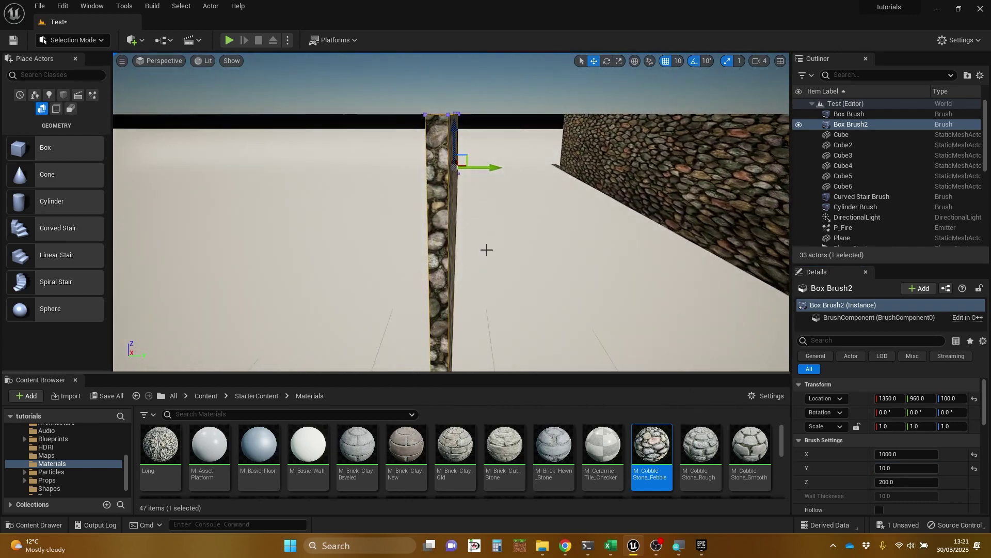
# Compare the cobblestone tiling on the thin box brush wall with that on the stretched static-mesh wall behind it.
pyautogui.moveTo(475, 214)
pyautogui.mouseDown(button='right')
pyautogui.moveTo(584, 216)
pyautogui.moveTo(599, 235)
pyautogui.moveTo(583, 258)
pyautogui.moveTo(677, 227)
pyautogui.moveTo(468, 213)
pyautogui.mouseUp(button='right')
pyautogui.press('a')
pyautogui.press('e')
pyautogui.press('s')
pyautogui.press('a')
pyautogui.press('d')
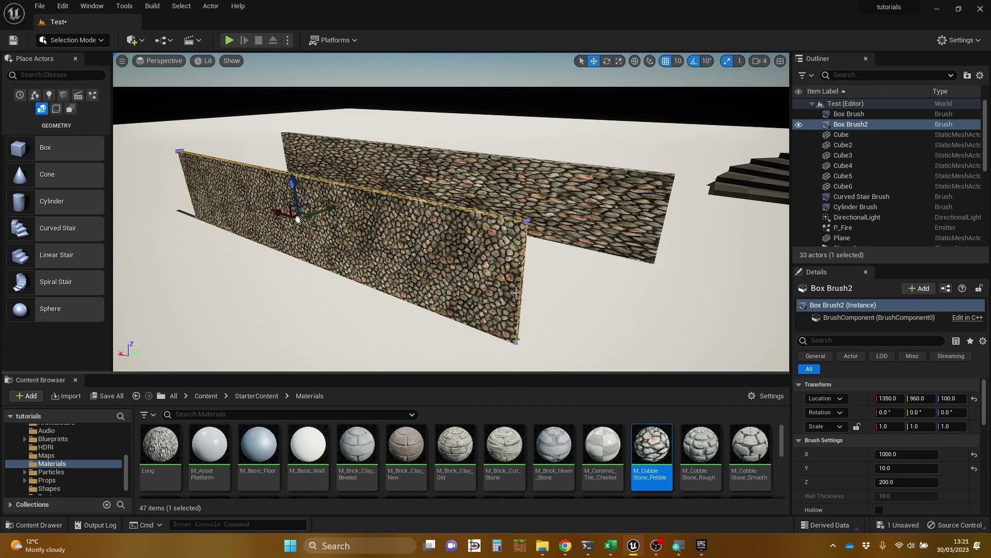
pyautogui.moveTo(575, 274); pyautogui.dragTo(546, 280, button='right')
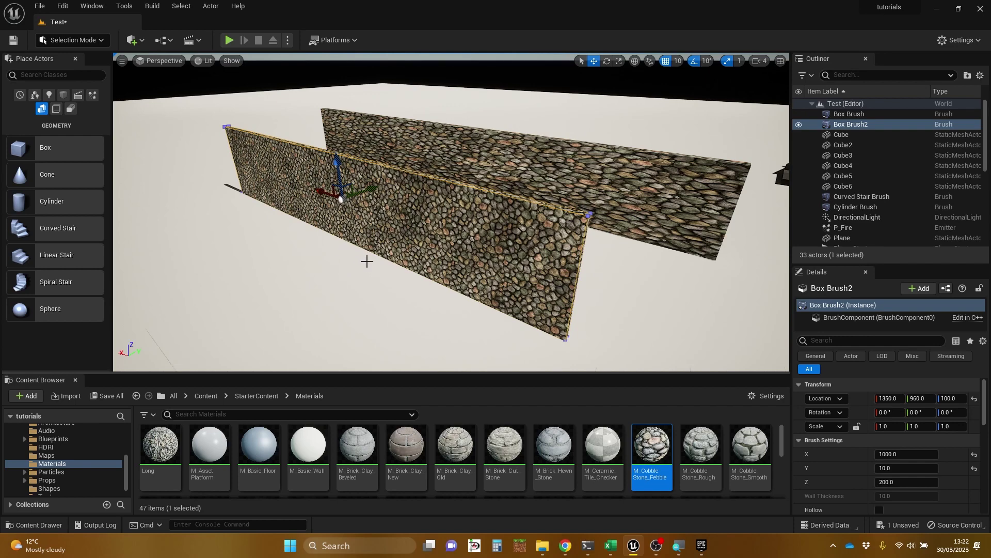
pyautogui.moveTo(367, 261)
pyautogui.mouseDown(button='right')
pyautogui.moveTo(373, 271)
pyautogui.moveTo(413, 265)
pyautogui.moveTo(365, 271)
pyautogui.mouseUp(button='right')
pyautogui.press('a')
pyautogui.press('d')
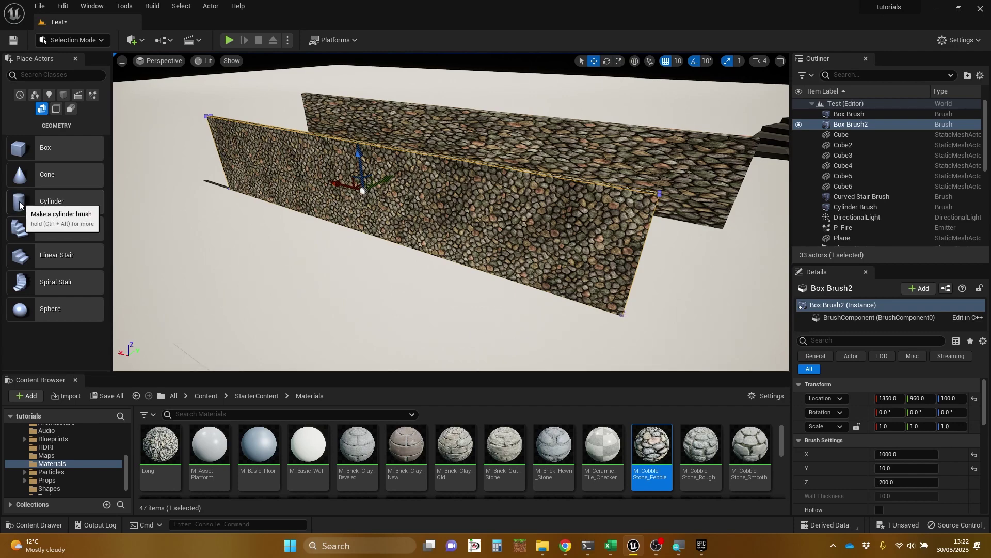
# Add a cobblestone cylinder brush in front of the thin brush wall and set its outer radius to 150.
pyautogui.moveTo(20, 205); pyautogui.dragTo(281, 277)
pyautogui.moveTo(383, 279); pyautogui.dragTo(362, 279, button='right')
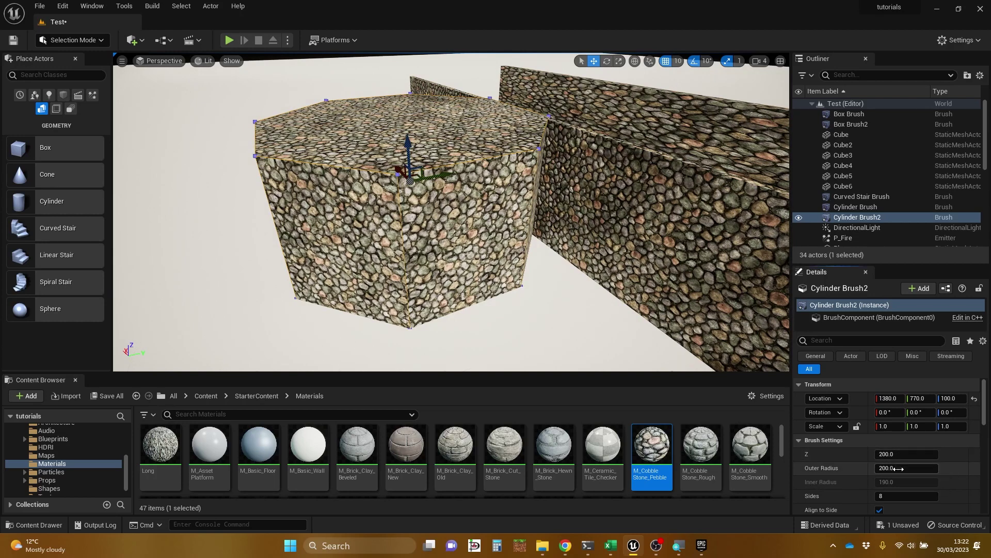
pyautogui.click(899, 468)
pyautogui.write('150')
pyautogui.press('Return')
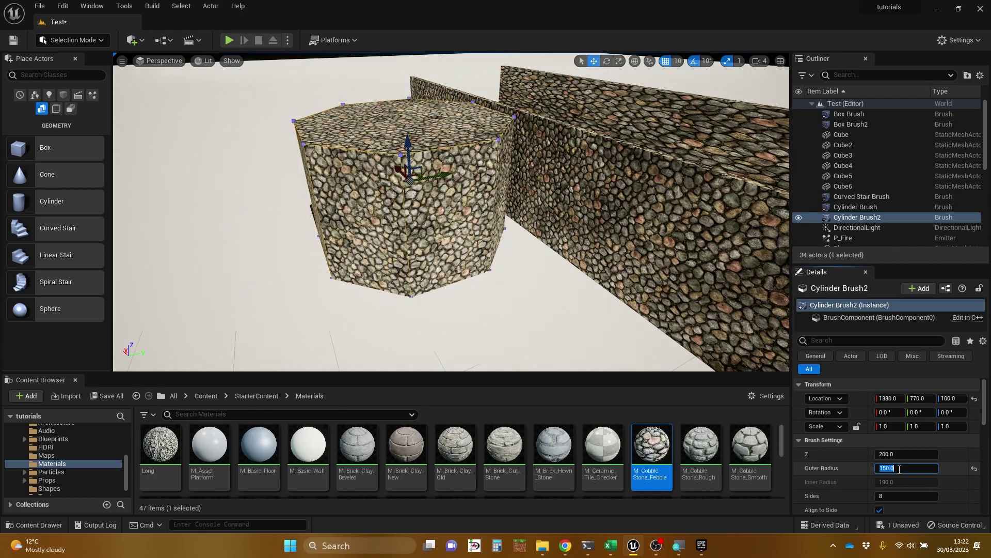
# Smooth the new cylinder brush with 50 sides and lay it on its side with an X rotation of 90°.
pyautogui.click(898, 497)
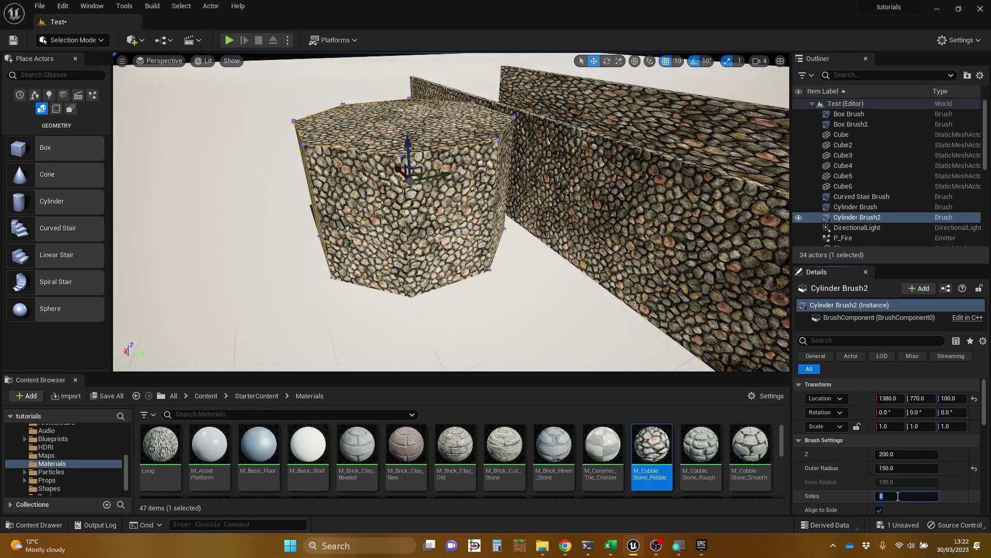
pyautogui.press('Return')
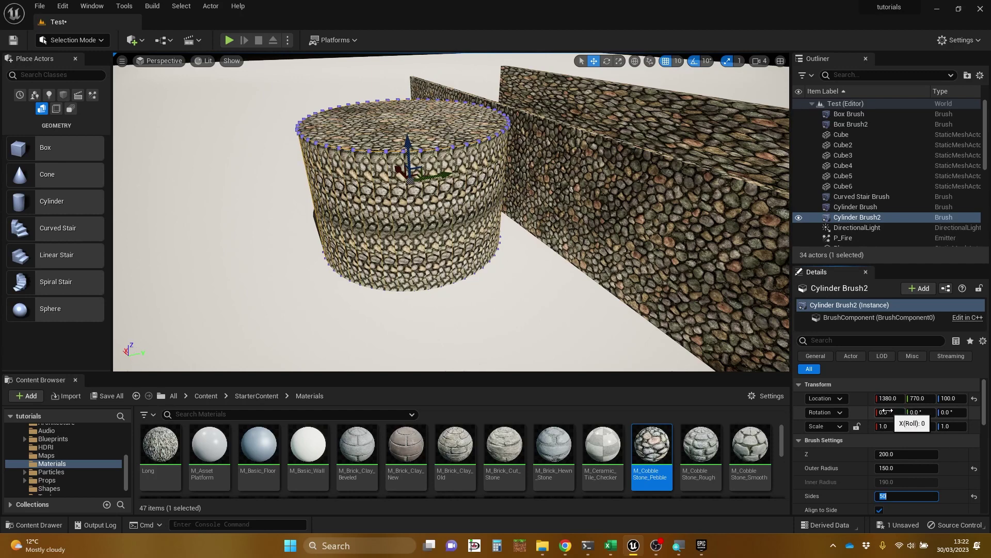
pyautogui.moveTo(887, 411)
pyautogui.mouseDown()
pyautogui.moveTo(925, 412)
pyautogui.moveTo(890, 412)
pyautogui.mouseUp()
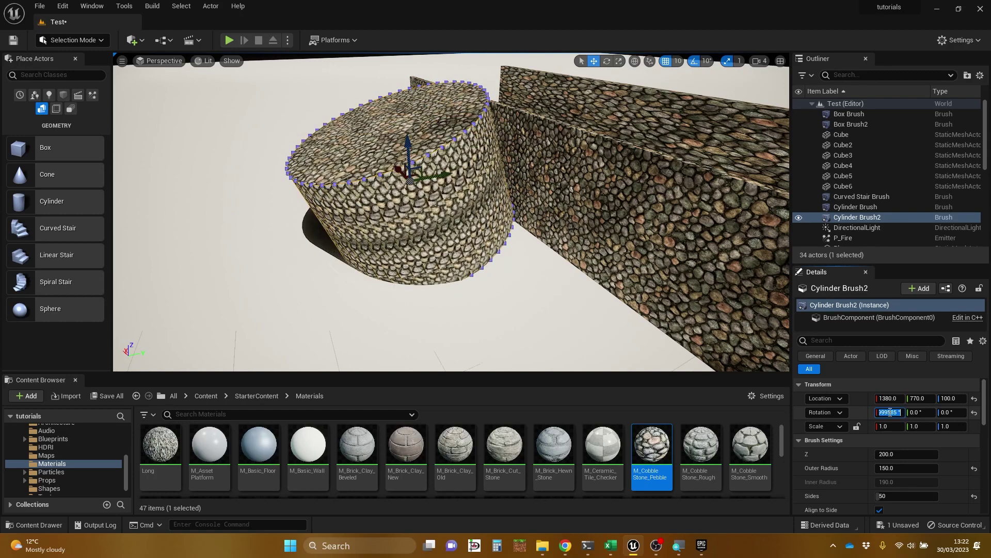
pyautogui.write('90')
pyautogui.press('Return')
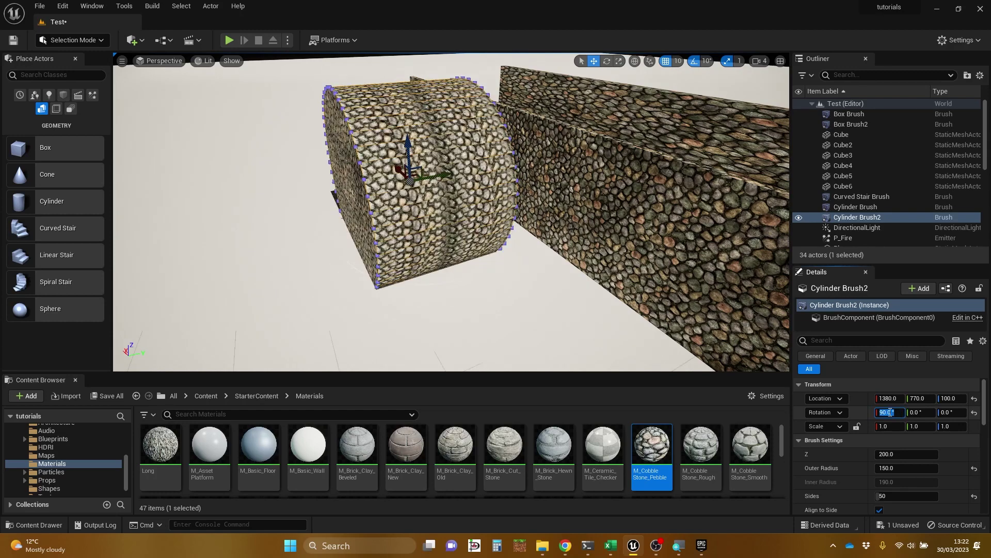
# Set the outer radius of the sideways cylinder brush to 80.
pyautogui.press('a')
pyautogui.moveTo(445, 220)
pyautogui.mouseDown(button='right')
pyautogui.moveTo(646, 204)
pyautogui.moveTo(599, 198)
pyautogui.mouseUp(button='right')
pyautogui.press('w')
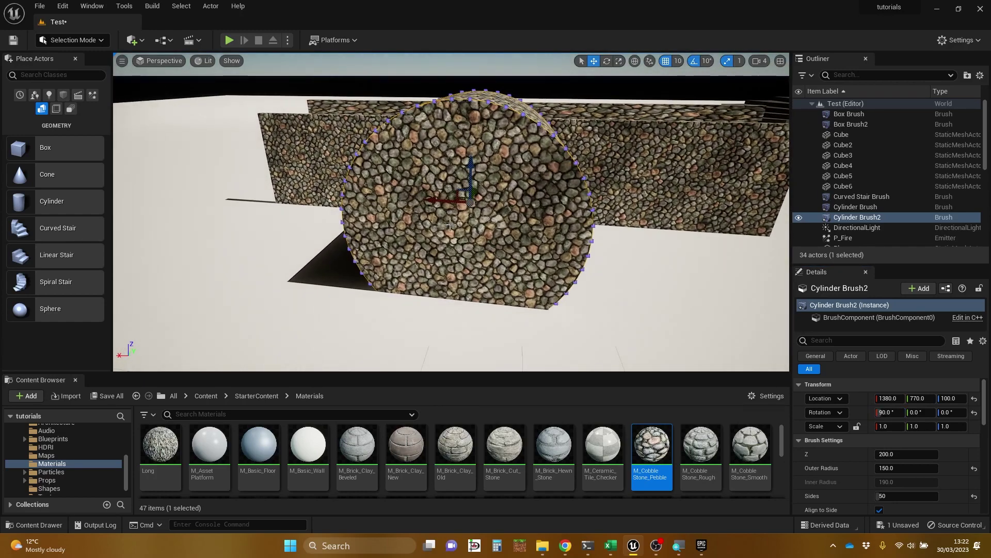
pyautogui.click(907, 467)
pyautogui.write('80')
pyautogui.press('Return')
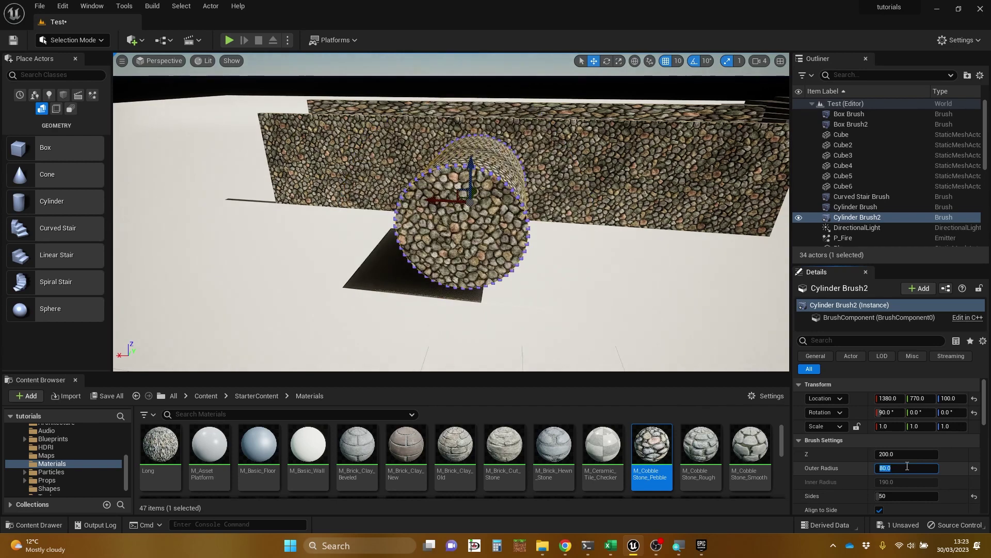
# Move the cylinder brush along Y to 920 so that it passes through the thin brush wall.
pyautogui.moveTo(478, 206)
pyautogui.mouseDown(button='right')
pyautogui.moveTo(477, 216)
pyautogui.moveTo(455, 219)
pyautogui.moveTo(454, 208)
pyautogui.moveTo(465, 220)
pyautogui.mouseUp(button='right')
pyautogui.moveTo(476, 262); pyautogui.dragTo(564, 216)
pyautogui.moveTo(564, 216)
pyautogui.mouseDown(button='right')
pyautogui.moveTo(548, 218)
pyautogui.moveTo(573, 217)
pyautogui.moveTo(564, 216)
pyautogui.mouseUp(button='right')
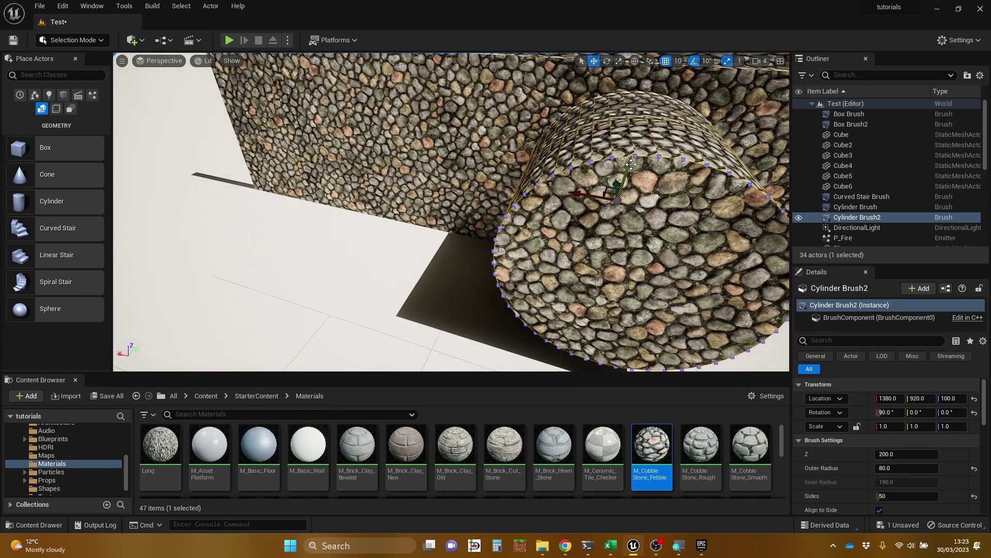
# Lower the sideways cylinder brush to a Z location of 80 and set its brush type to Subtractive to cut through the wall.
pyautogui.moveTo(630, 164); pyautogui.dragTo(630, 174)
pyautogui.moveTo(630, 175)
pyautogui.mouseDown(button='right')
pyautogui.moveTo(614, 181)
pyautogui.moveTo(635, 181)
pyautogui.moveTo(627, 168)
pyautogui.mouseUp(button='right')
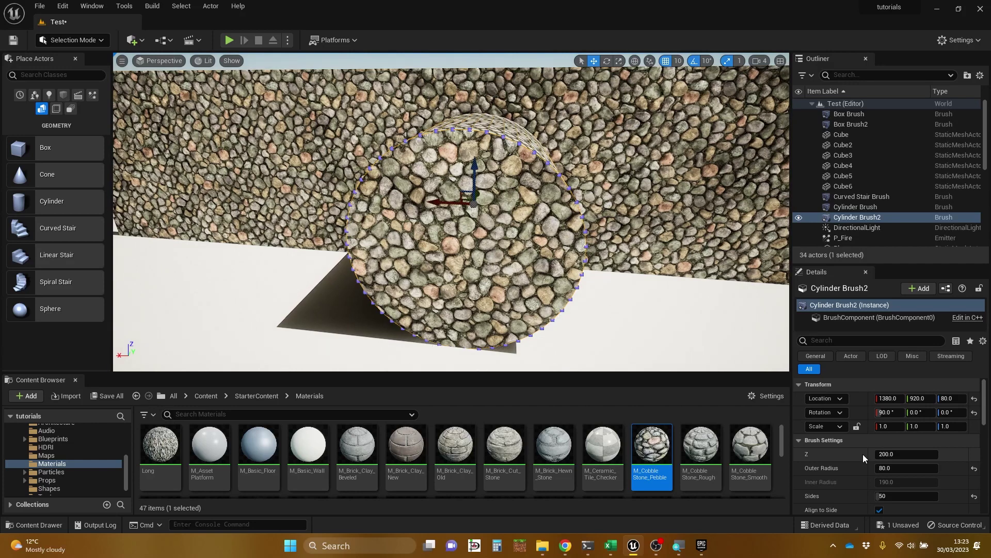
pyautogui.scroll(-3, 863, 454)
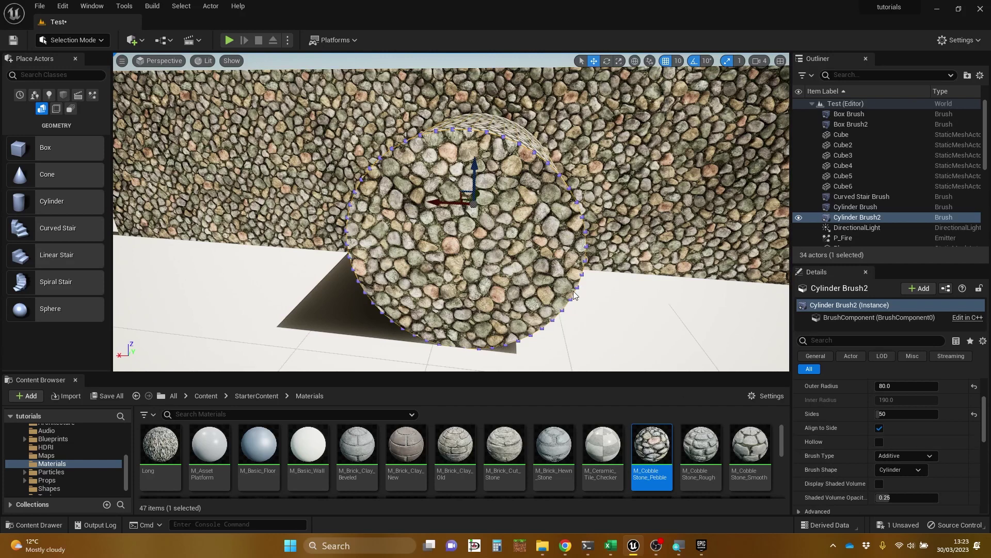
pyautogui.click(925, 456)
pyautogui.click(900, 475)
# Examine the round cut in the thin brush wall from several angles and look across to the stair brushes.
pyautogui.press('s')
pyautogui.moveTo(474, 217)
pyautogui.mouseDown(button='right')
pyautogui.moveTo(448, 176)
pyautogui.moveTo(408, 173)
pyautogui.mouseUp(button='right')
pyautogui.moveTo(628, 306); pyautogui.dragTo(652, 304, button='right')
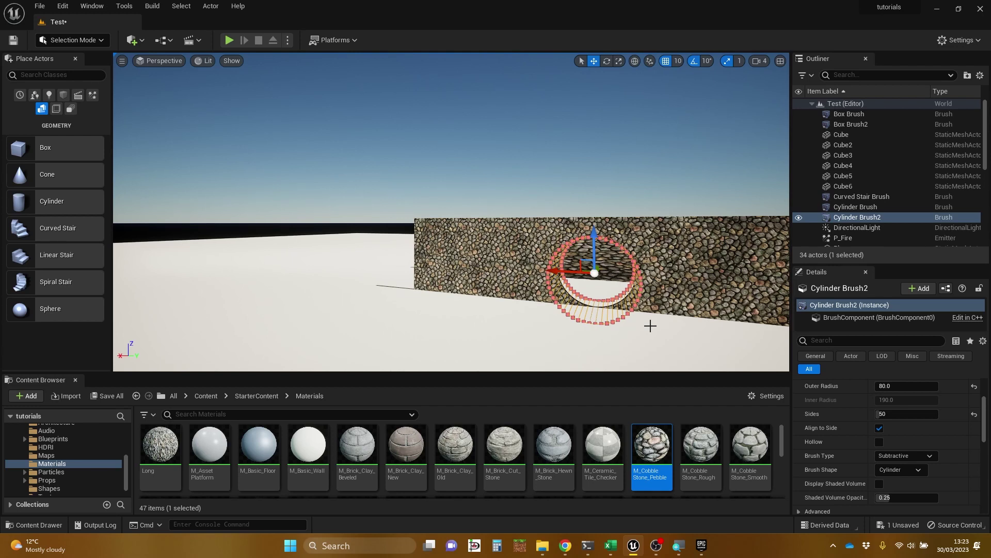
pyautogui.press('d')
pyautogui.moveTo(510, 307); pyautogui.dragTo(521, 334, button='right')
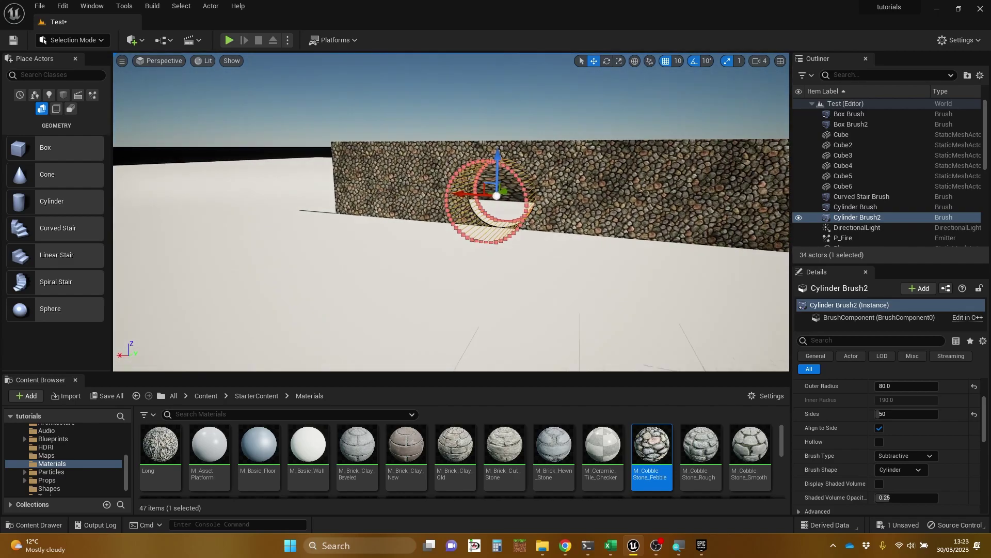
pyautogui.click(533, 323)
pyautogui.press('w')
pyautogui.moveTo(535, 272)
pyautogui.mouseDown(button='right')
pyautogui.moveTo(619, 276)
pyautogui.moveTo(583, 273)
pyautogui.moveTo(553, 310)
pyautogui.moveTo(480, 279)
pyautogui.moveTo(422, 210)
pyautogui.mouseUp(button='right')
pyautogui.press('s')
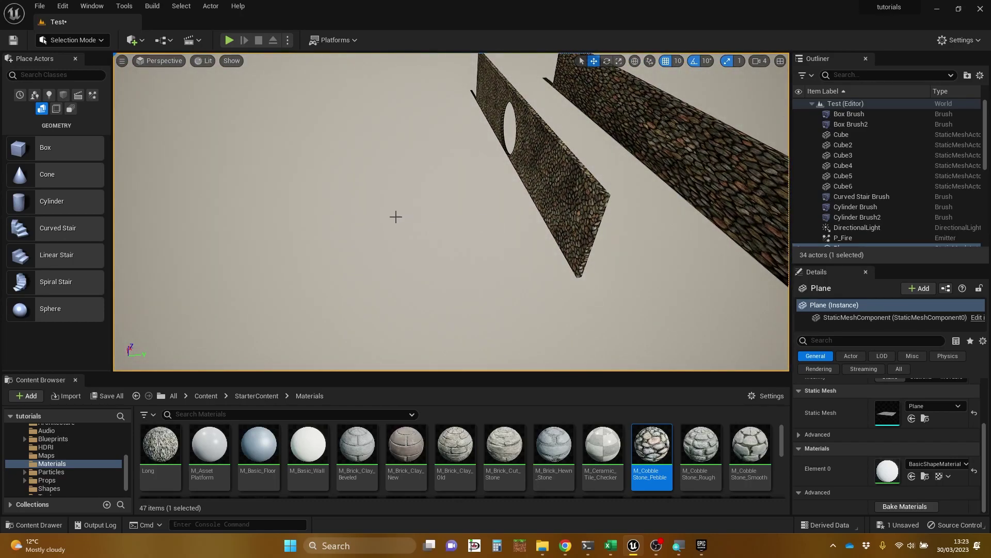
pyautogui.moveTo(385, 217); pyautogui.dragTo(584, 180, button='right')
pyautogui.moveTo(411, 243); pyautogui.dragTo(386, 217, button='right')
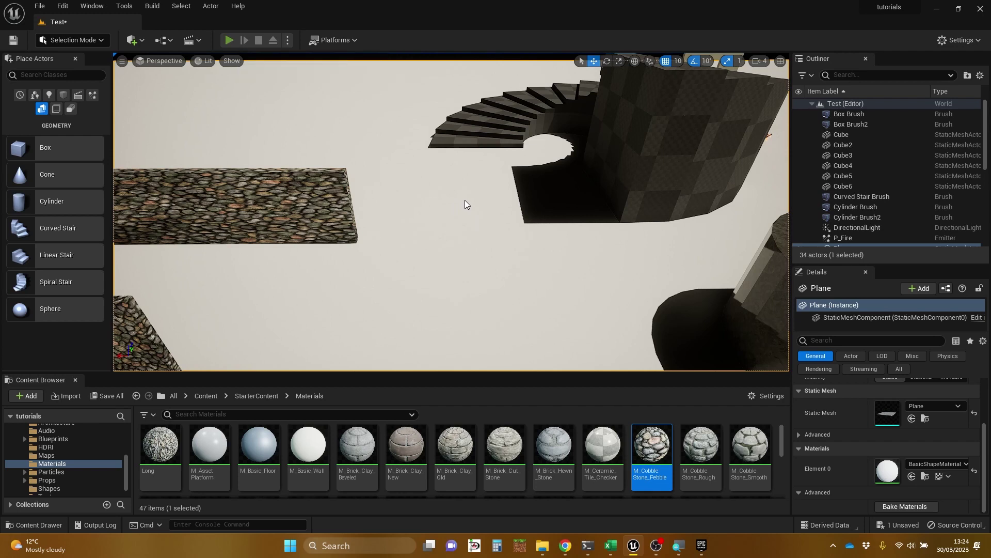
# Play-test the level by running the character to the cobblestone wall and through its round hole, and end the session.
pyautogui.hotkey('alt', 'p')
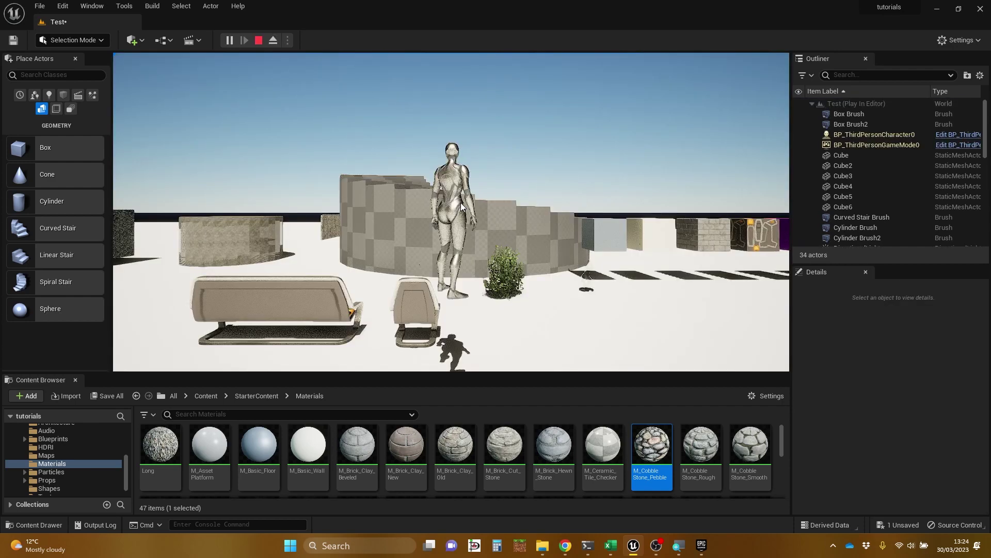
pyautogui.press('w')
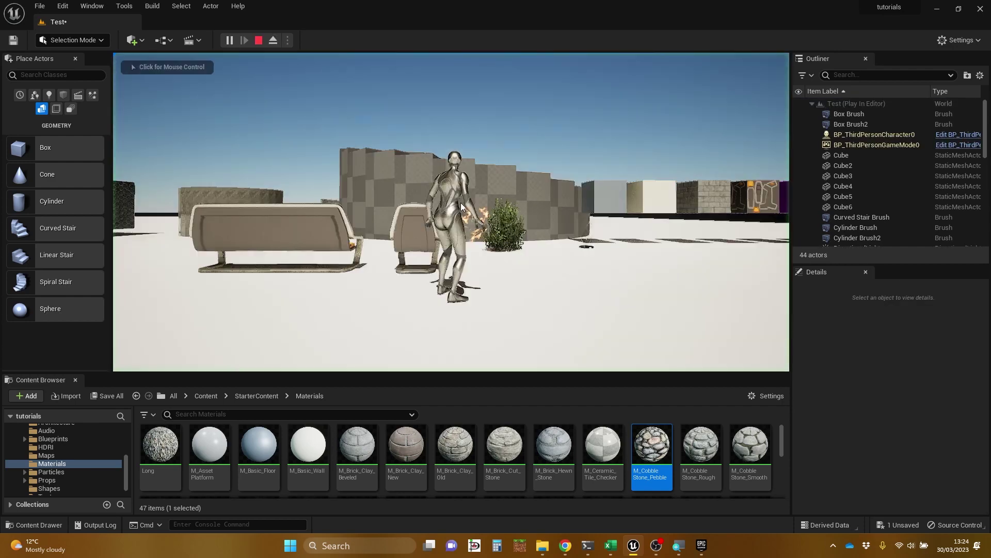
pyautogui.click(505, 201)
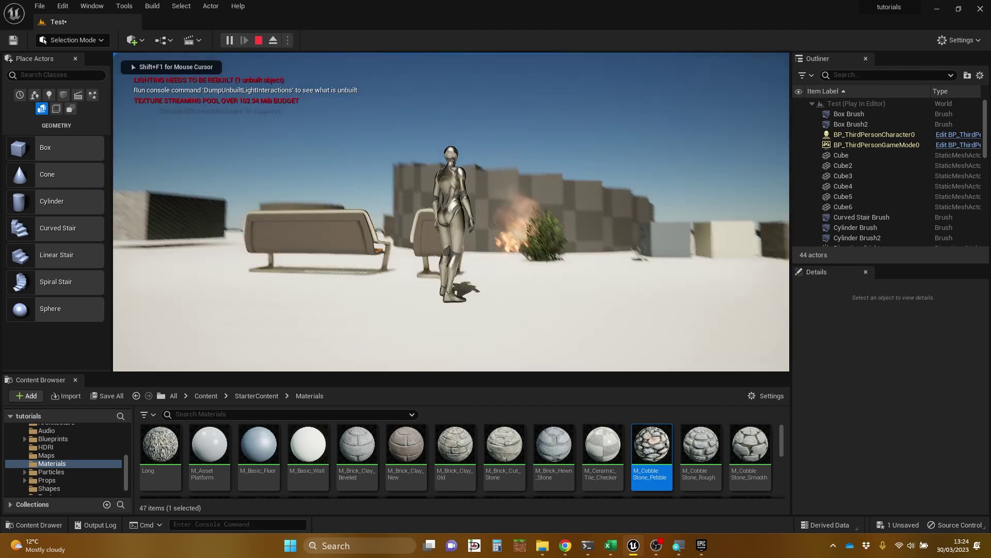
pyautogui.press('w')
pyautogui.press('w')
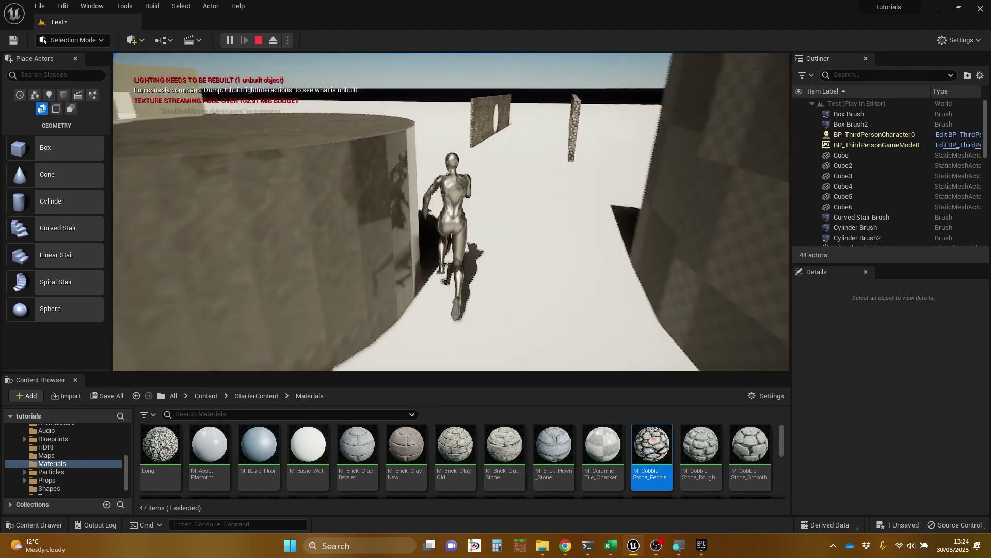
pyautogui.press('a')
pyautogui.press('w')
pyautogui.press('a')
pyautogui.press('w')
pyautogui.press('s')
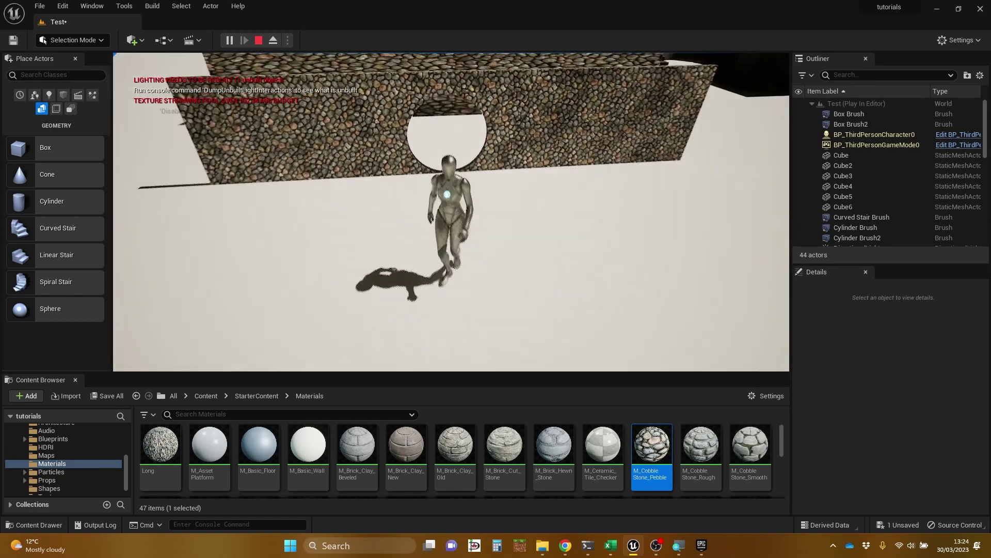
pyautogui.press('w')
pyautogui.press('s')
pyautogui.press('w')
pyautogui.press('s')
pyautogui.press('s')
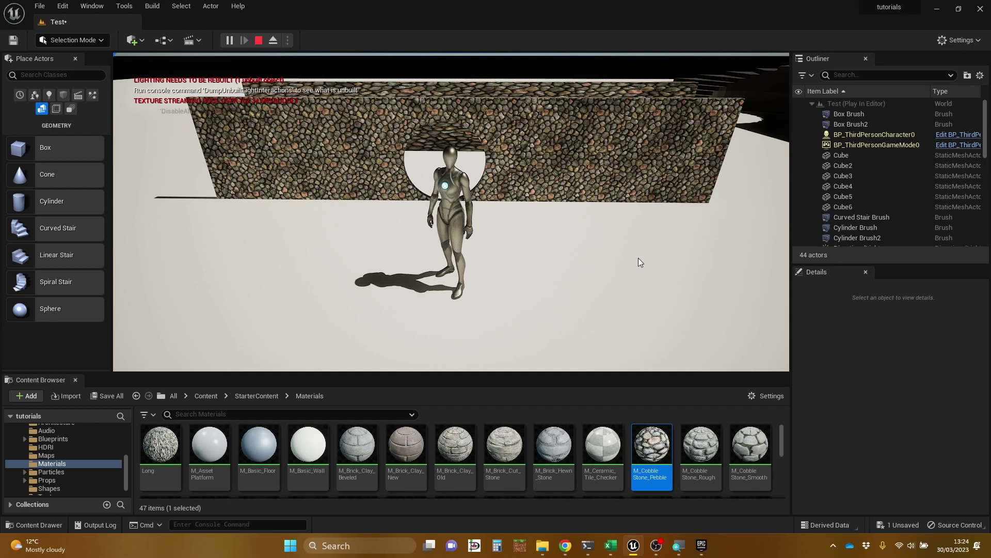
pyautogui.press('Escape')
# Enlarge the wall opening by setting the subtractive cylinder brush's outer radius to 120.
pyautogui.click(398, 234)
pyautogui.moveTo(397, 234); pyautogui.dragTo(399, 218, button='right')
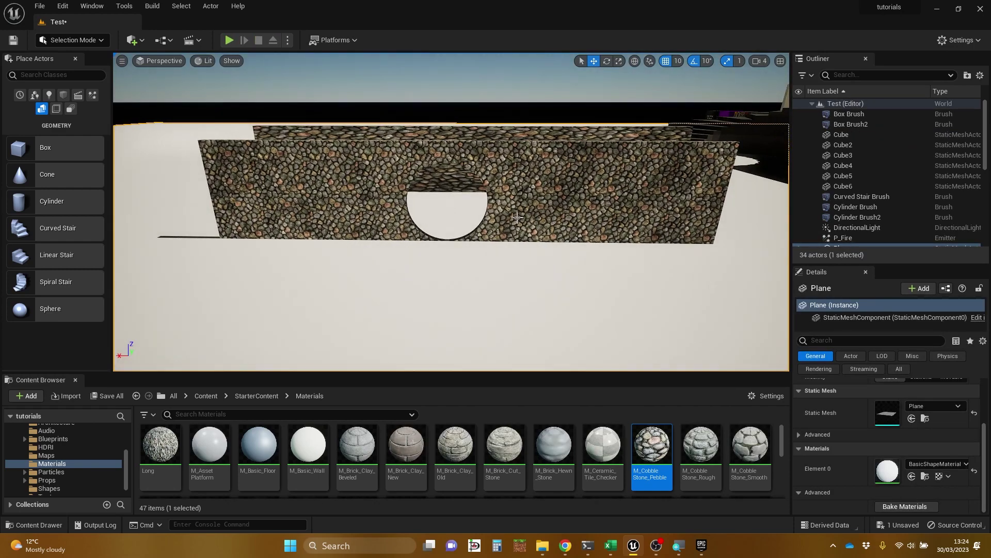
pyautogui.scroll(-3, 862, 216)
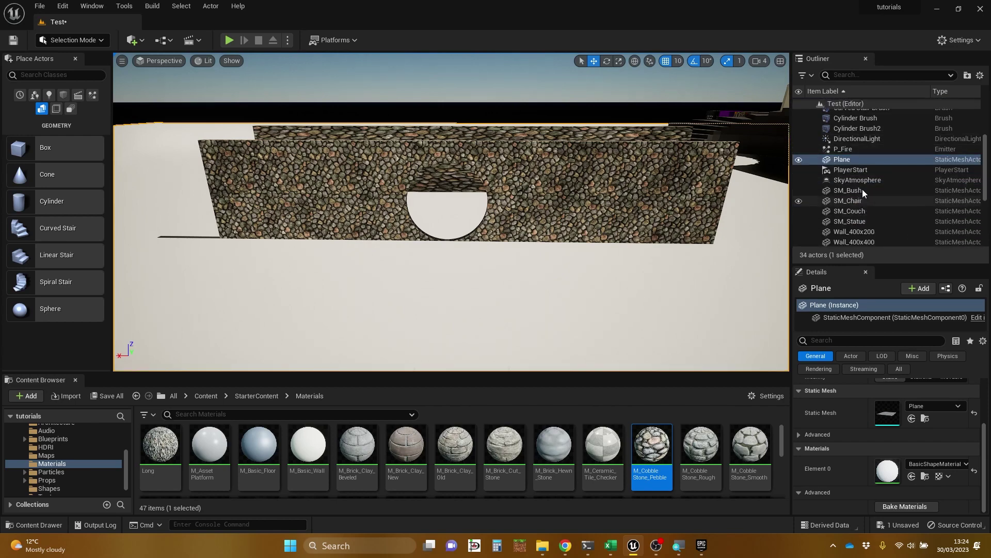
pyautogui.scroll(3, 866, 173)
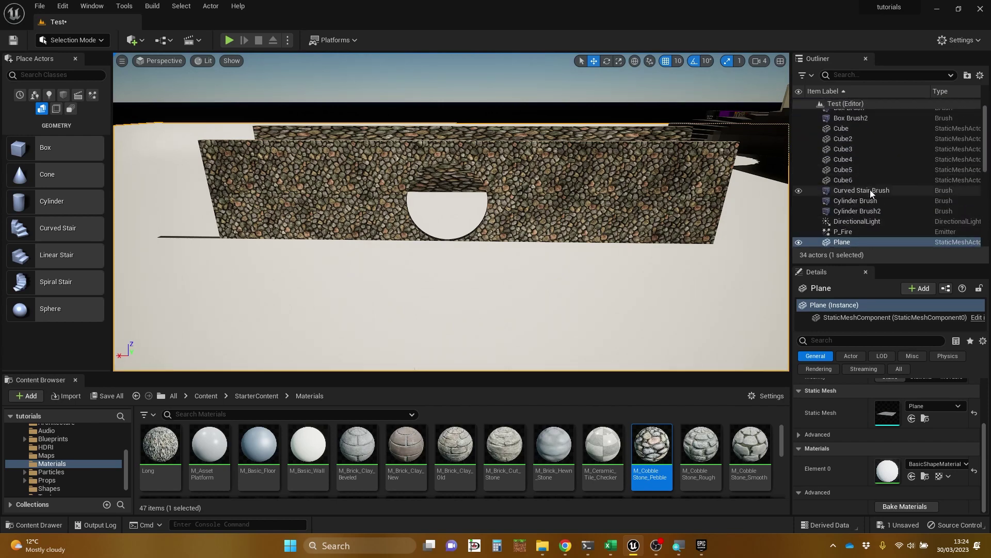
pyautogui.click(869, 201)
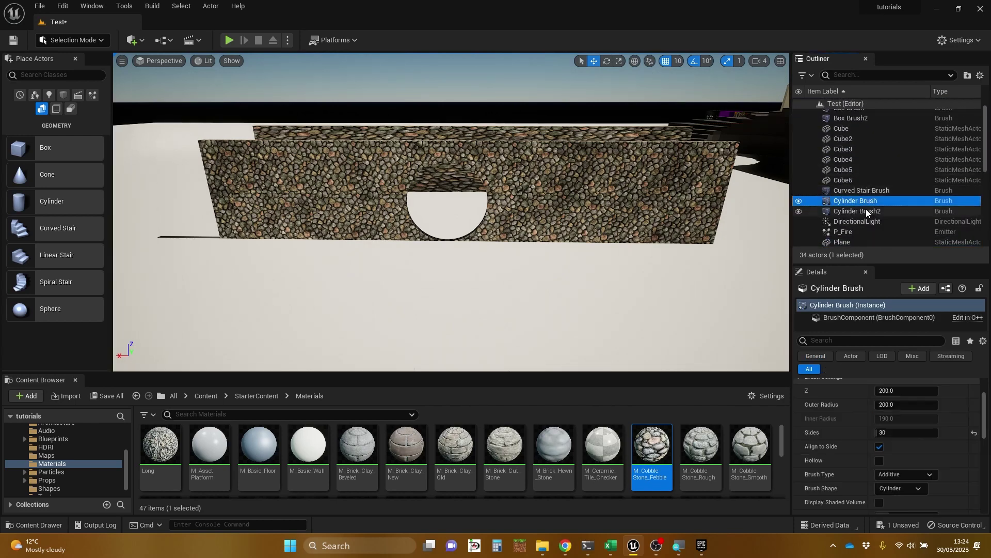
pyautogui.click(866, 209)
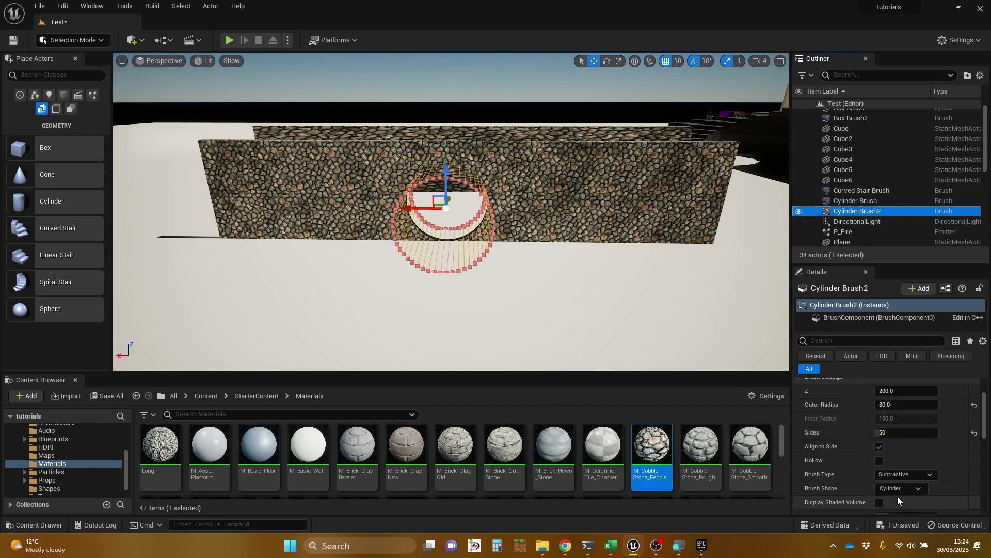
pyautogui.click(903, 404)
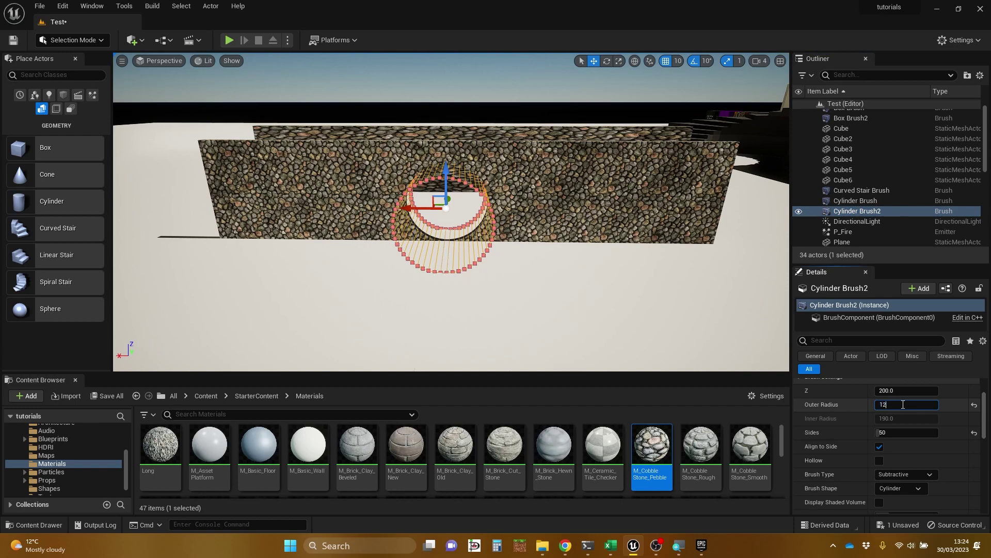
pyautogui.press('Return')
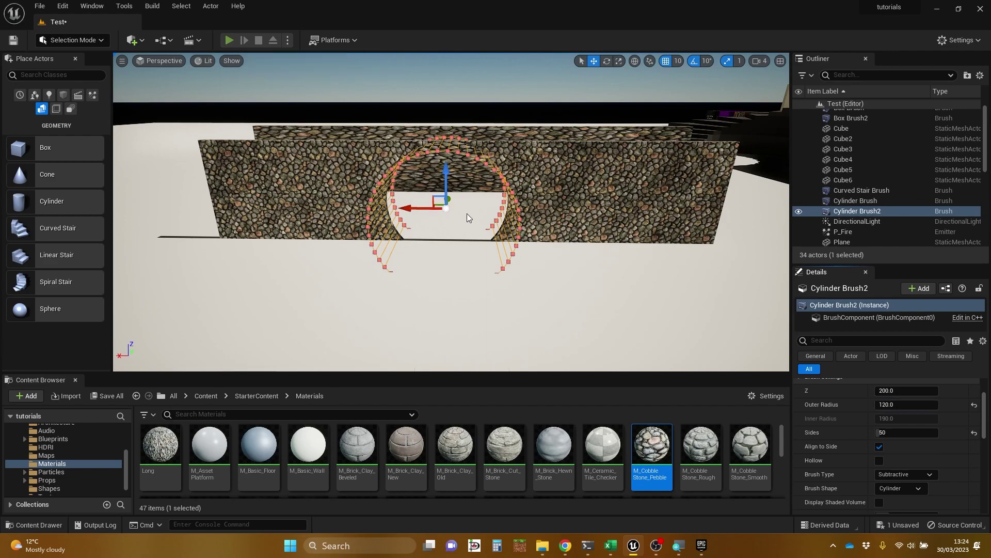
# Play-test the level again, running the character back and forth through the enlarged wall opening, and stop playing.
pyautogui.hotkey('alt', 'p')
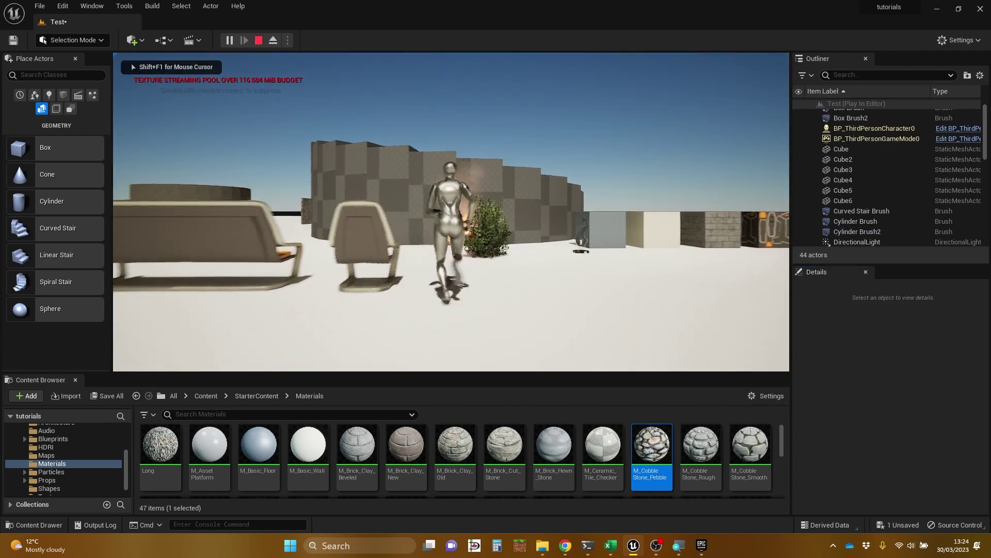
pyautogui.press('w')
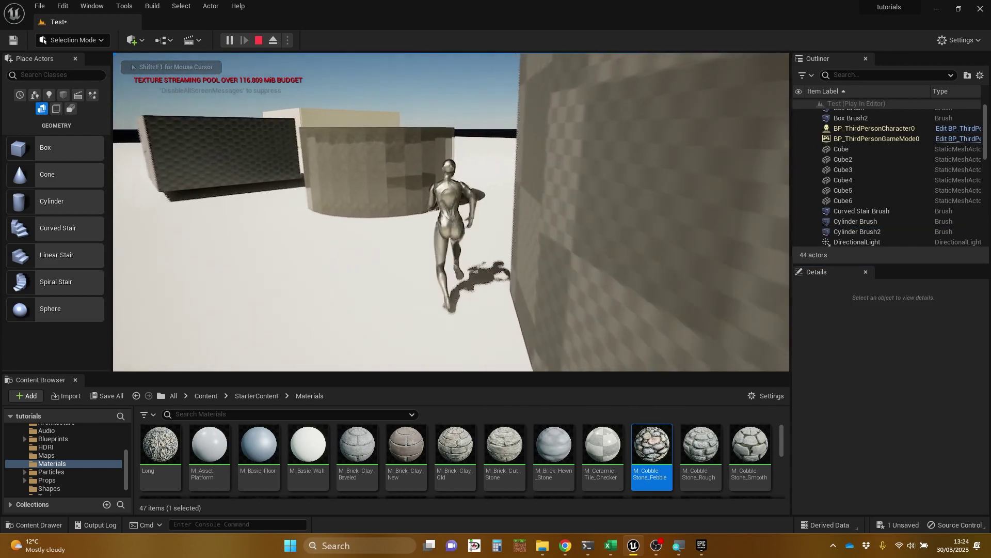
pyautogui.press('w')
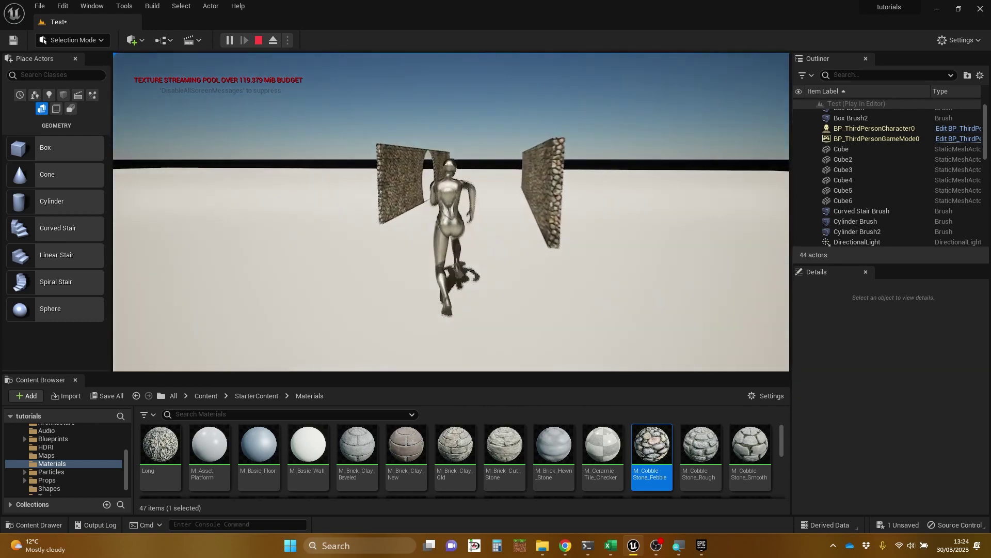
pyautogui.press('w')
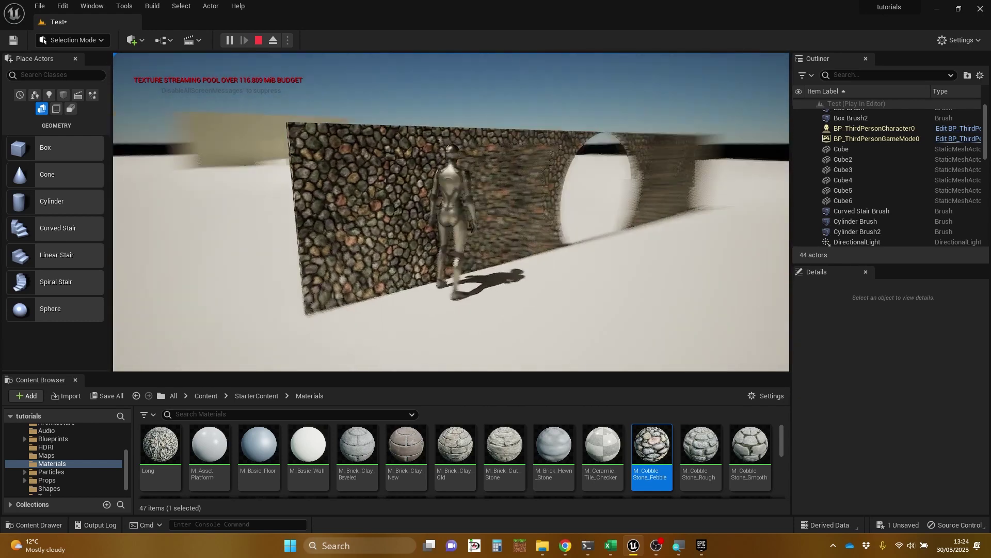
pyautogui.press('s')
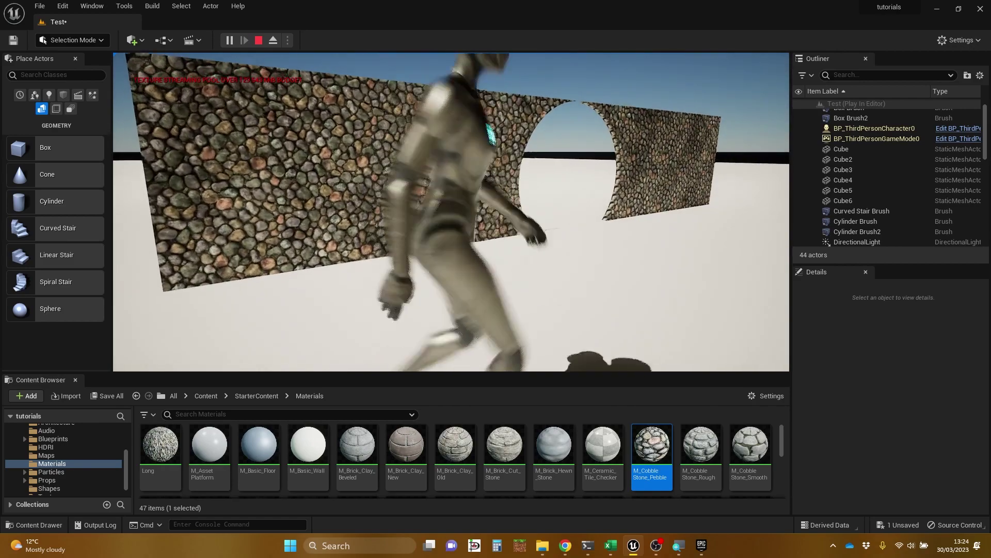
pyautogui.press('w')
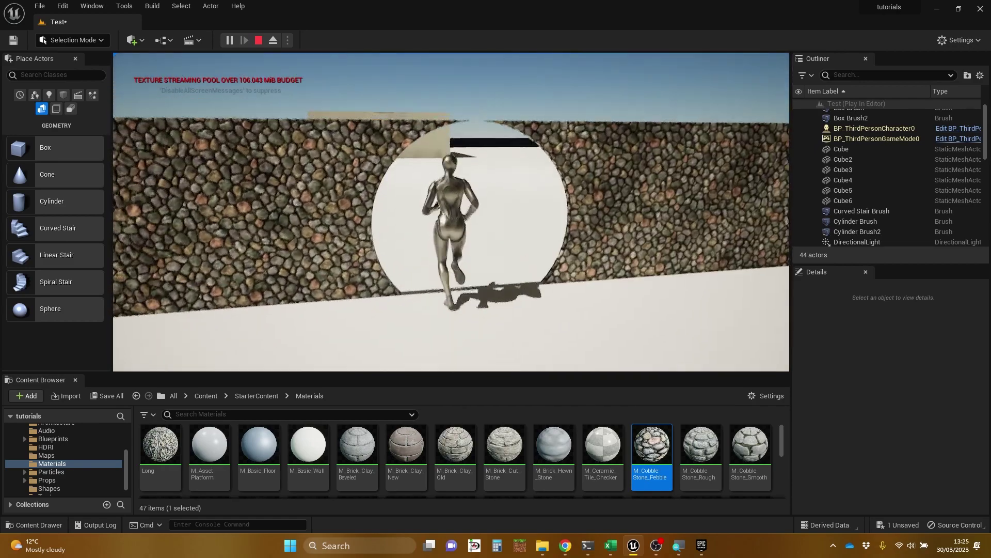
pyautogui.press('w')
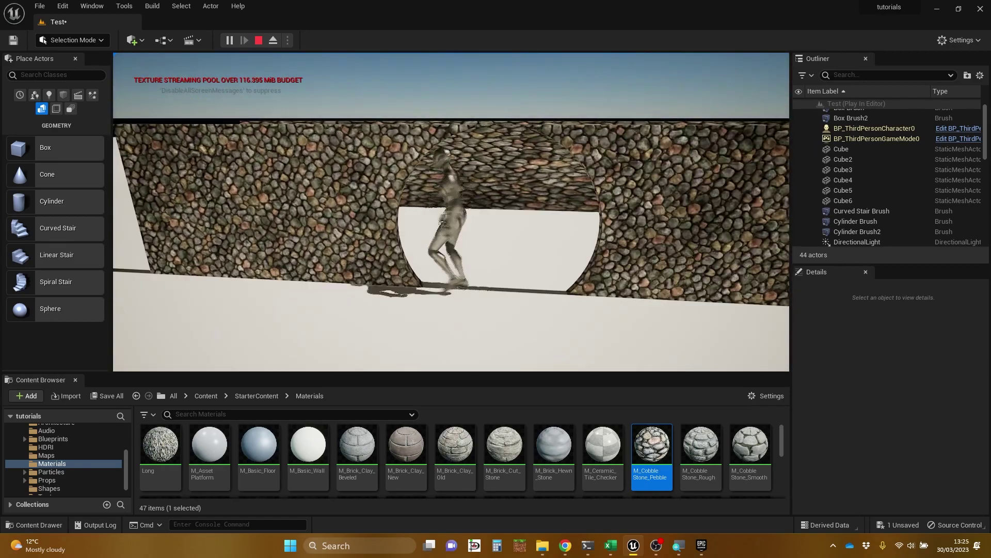
pyautogui.press('s')
pyautogui.press('w')
pyautogui.press('w')
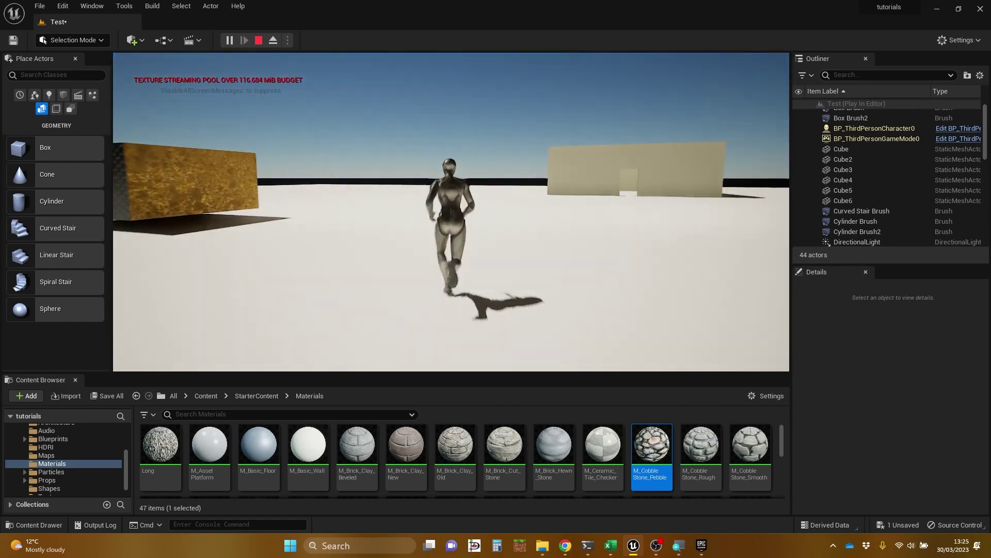
pyautogui.press('Escape')
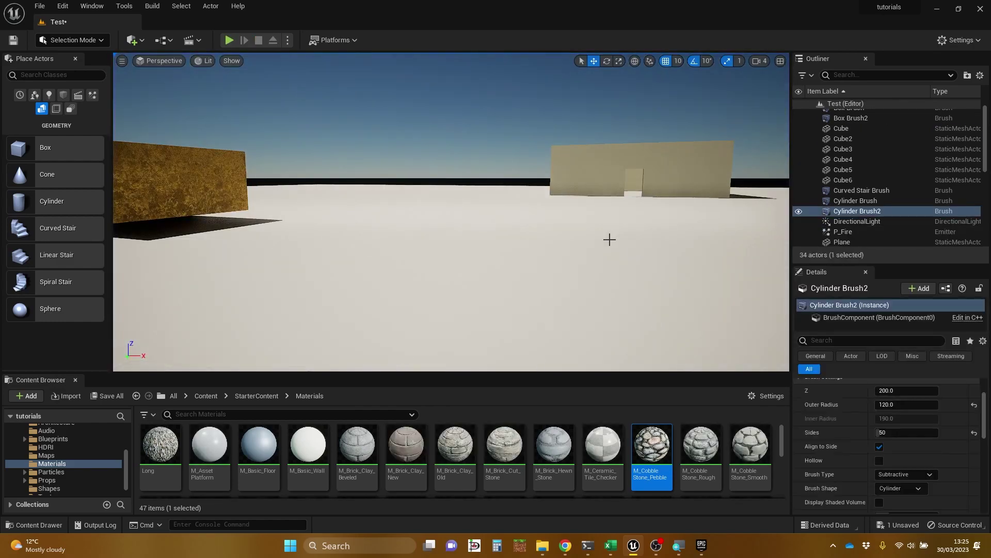
# Place a new cobblestone box brush on the empty floor beside the gold-faced box.
pyautogui.moveTo(608, 239)
pyautogui.mouseDown(button='right')
pyautogui.moveTo(527, 239)
pyautogui.moveTo(481, 274)
pyautogui.moveTo(408, 284)
pyautogui.moveTo(439, 258)
pyautogui.moveTo(543, 263)
pyautogui.moveTo(522, 258)
pyautogui.moveTo(614, 239)
pyautogui.mouseUp(button='right')
pyautogui.press('s')
pyautogui.press('d')
pyautogui.moveTo(801, 135); pyautogui.dragTo(586, 238, button='right')
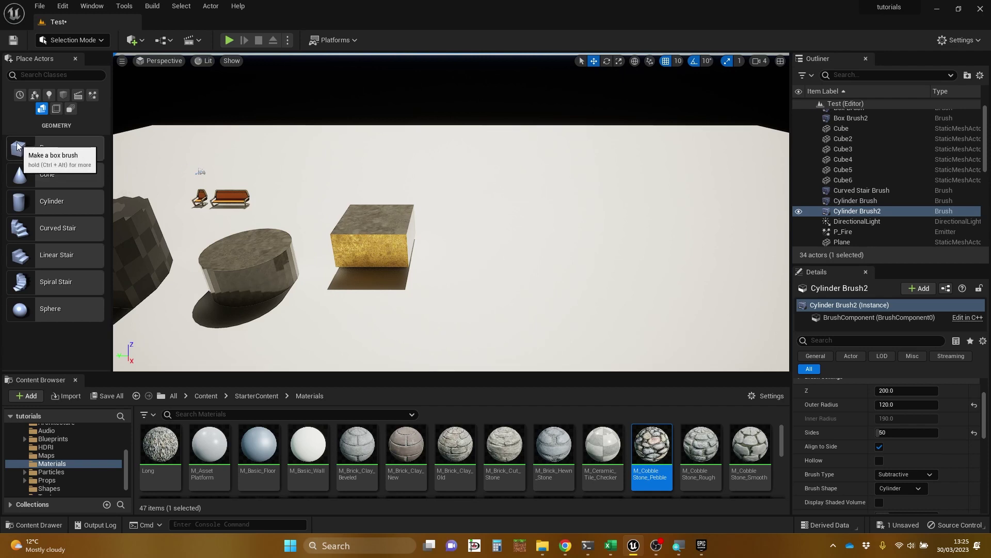
pyautogui.moveTo(18, 146); pyautogui.dragTo(511, 260)
pyautogui.scroll(3, 517, 261)
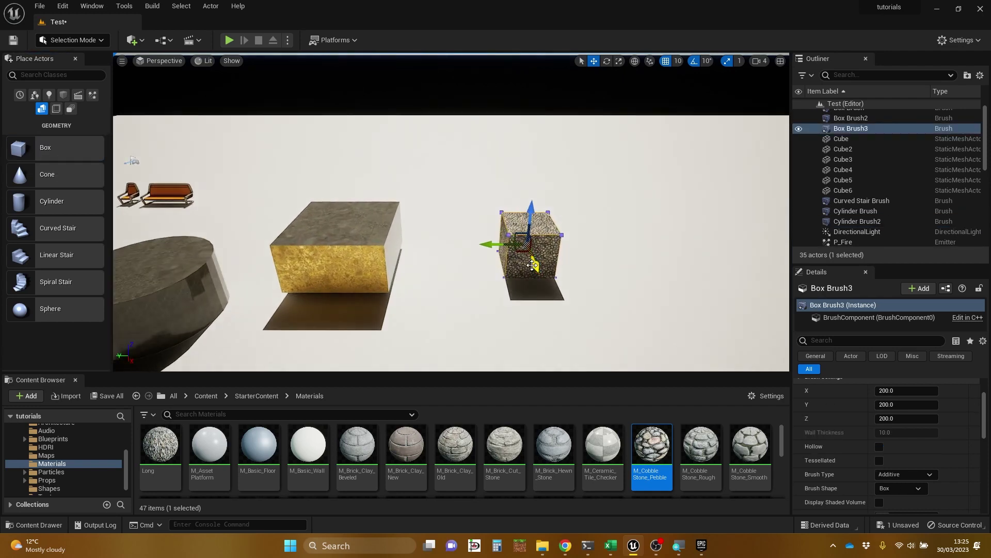
pyautogui.moveTo(532, 265)
pyautogui.mouseDown(button='right')
pyautogui.moveTo(549, 315)
pyautogui.moveTo(571, 251)
pyautogui.moveTo(567, 263)
pyautogui.moveTo(528, 258)
pyautogui.mouseUp(button='right')
pyautogui.press('w')
pyautogui.press('w')
pyautogui.press('s')
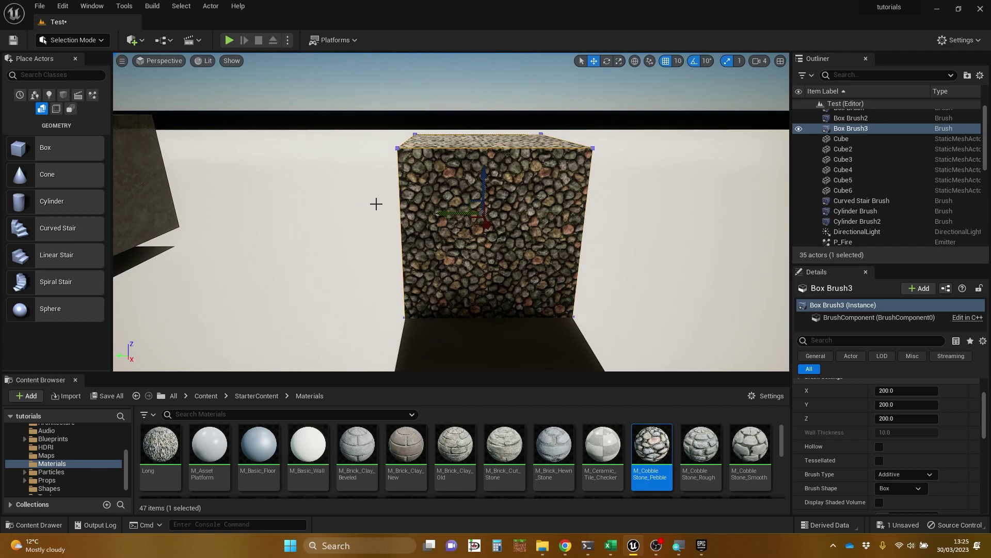
# Switch to Brush Editing mode and select the new box brush's front face, followed by its upper front edge.
pyautogui.click(100, 40)
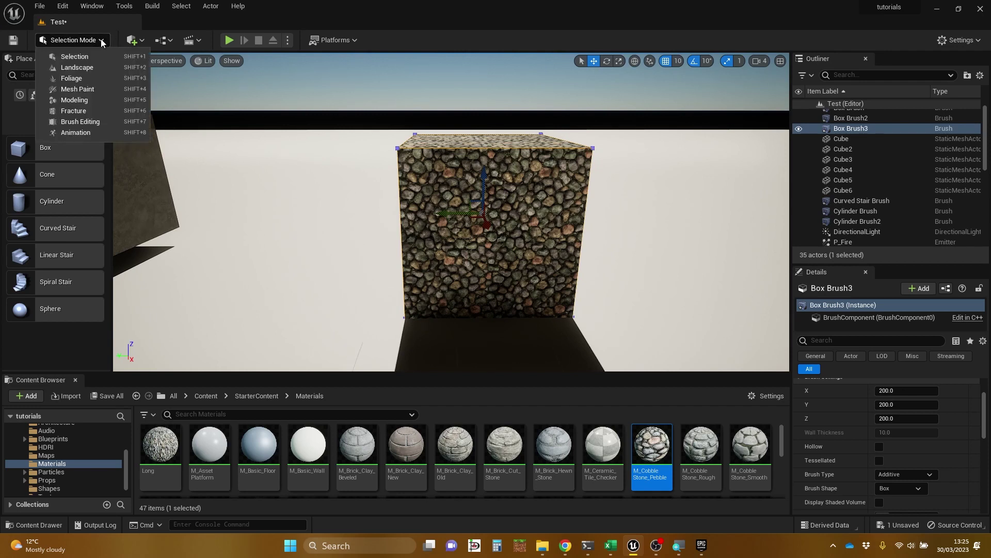
pyautogui.click(91, 125)
pyautogui.moveTo(164, 165); pyautogui.dragTo(219, 185, button='right')
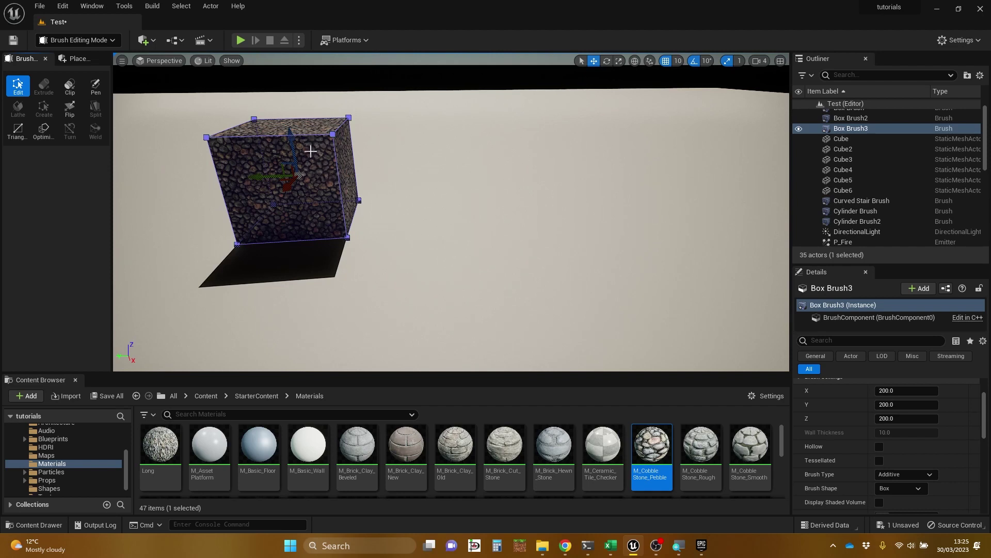
pyautogui.click(310, 162)
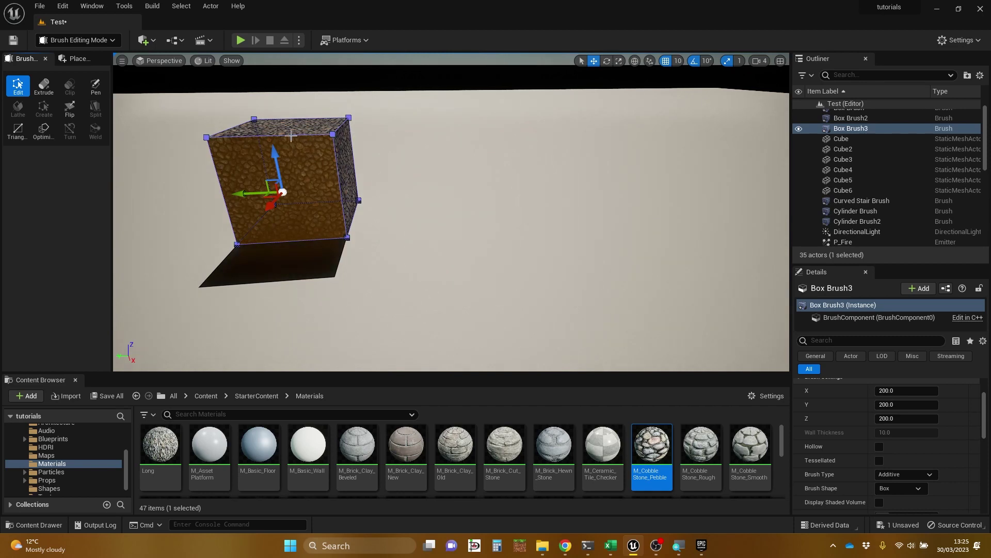
pyautogui.click(291, 135)
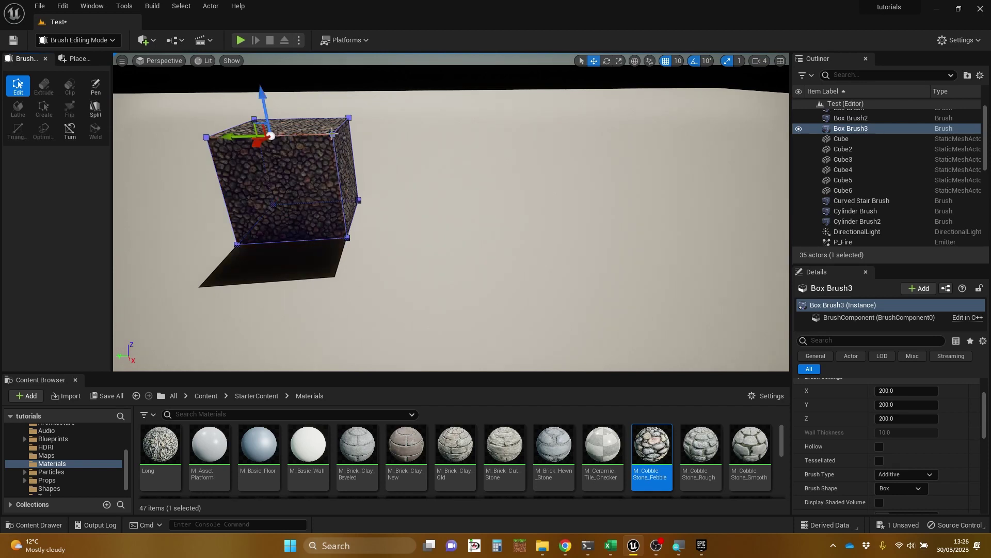
# Select the two ends of the box brush's front vertical edge and split the brush horizontally around its middle.
pyautogui.click(332, 134)
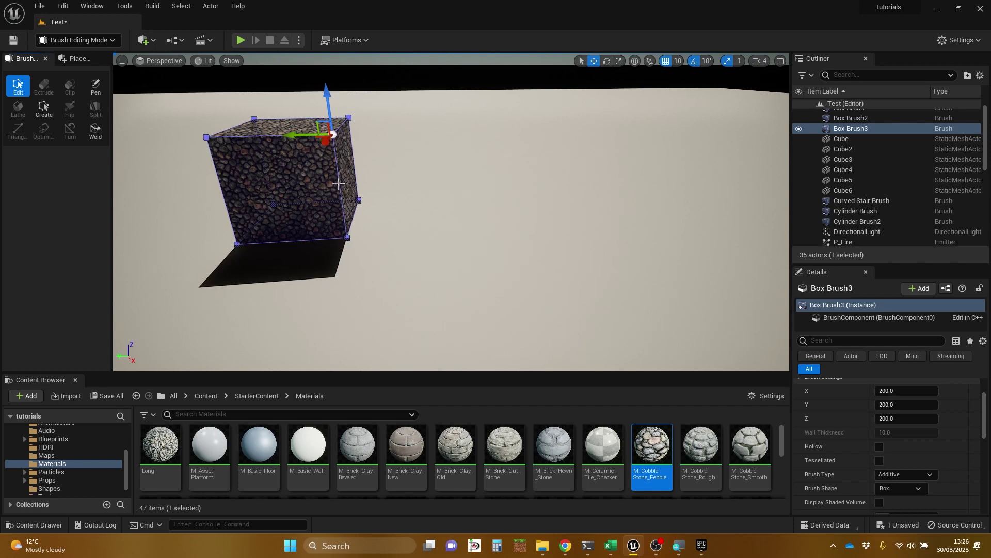
pyautogui.click(338, 185)
pyautogui.moveTo(338, 185); pyautogui.dragTo(296, 173, button='right')
pyautogui.press('d')
pyautogui.moveTo(236, 82); pyautogui.dragTo(243, 78, button='right')
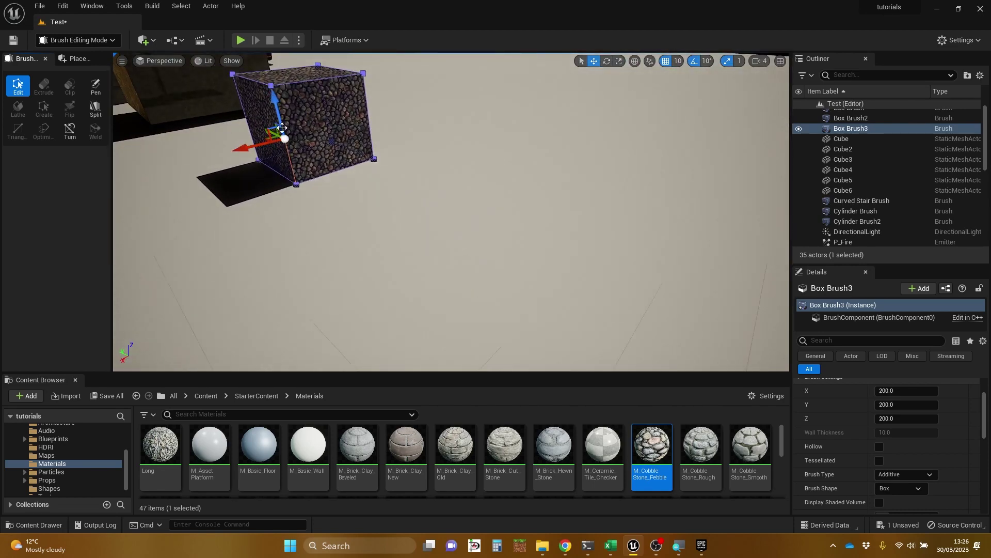
pyautogui.click(94, 110)
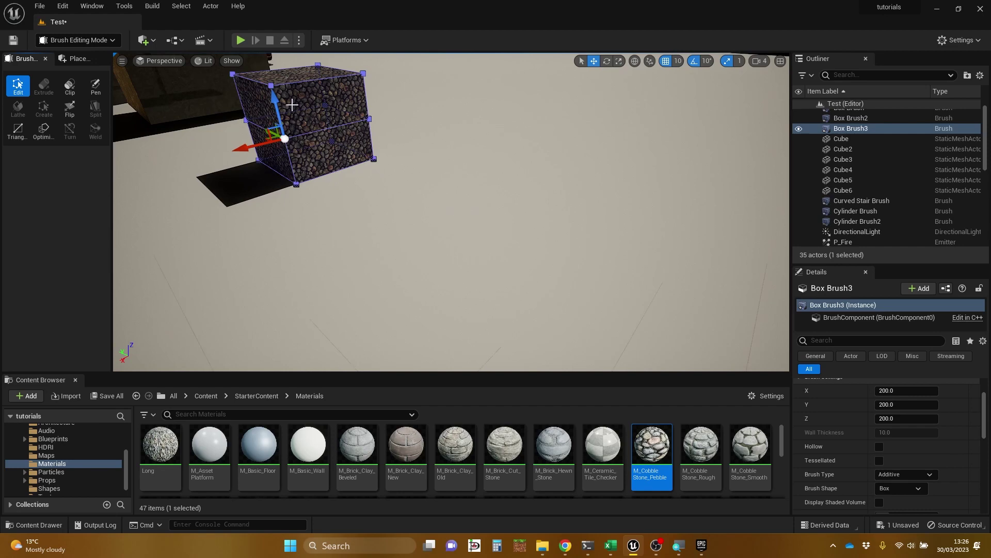
# Select the four top corner vertices of the box brush and weld them into the first selected vertex.
pyautogui.moveTo(292, 105); pyautogui.dragTo(238, 80, button='right')
pyautogui.moveTo(396, 82); pyautogui.dragTo(307, 118, button='right')
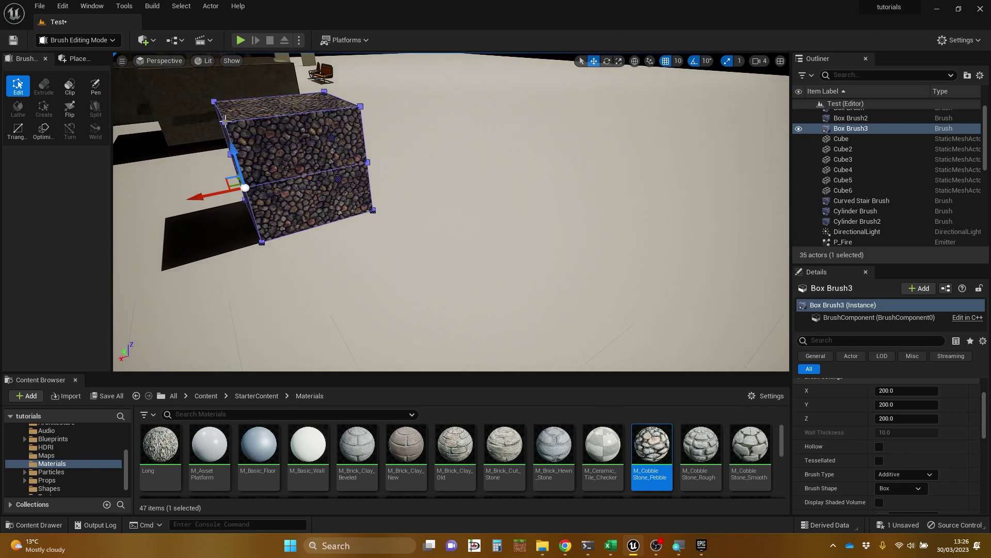
pyautogui.click(225, 121)
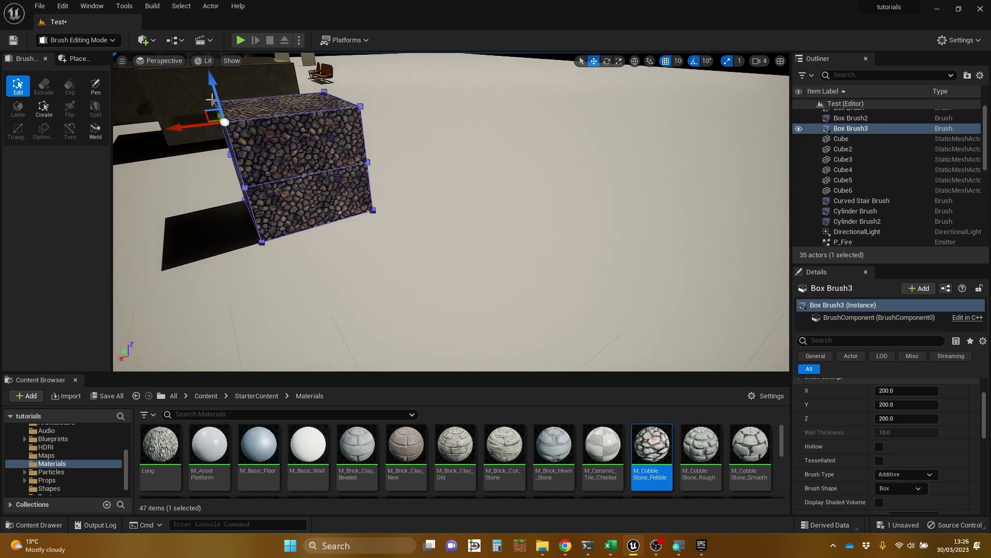
pyautogui.click(213, 101)
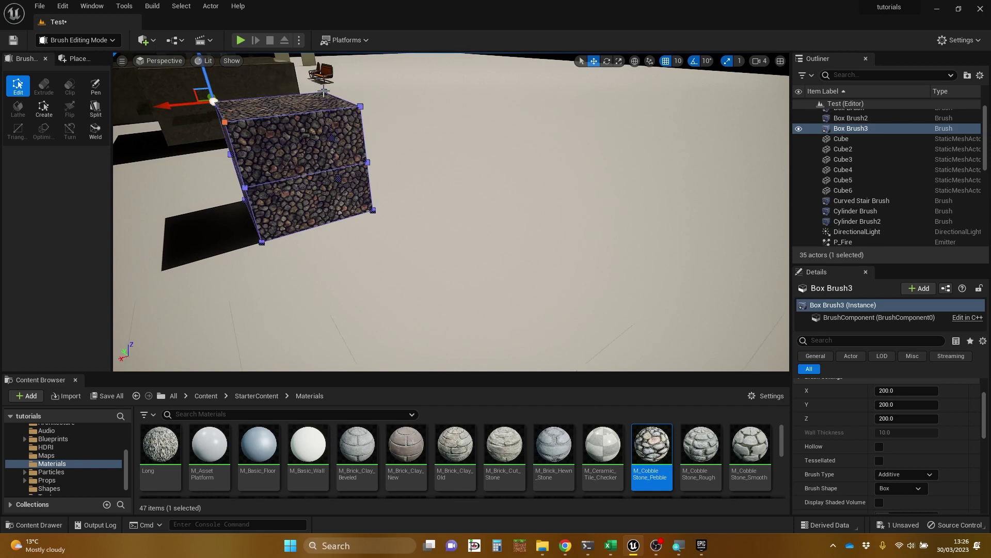
pyautogui.click(323, 92)
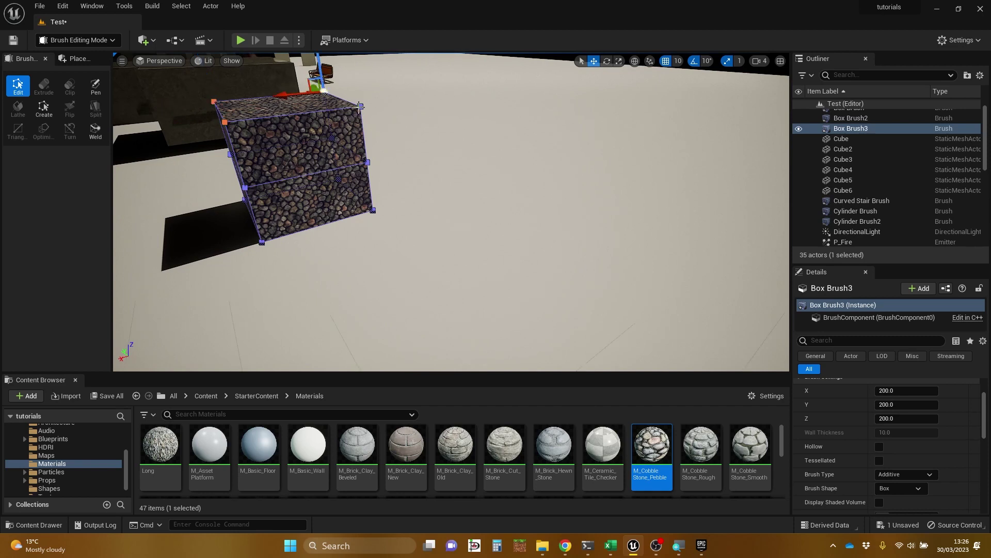
pyautogui.click(361, 106)
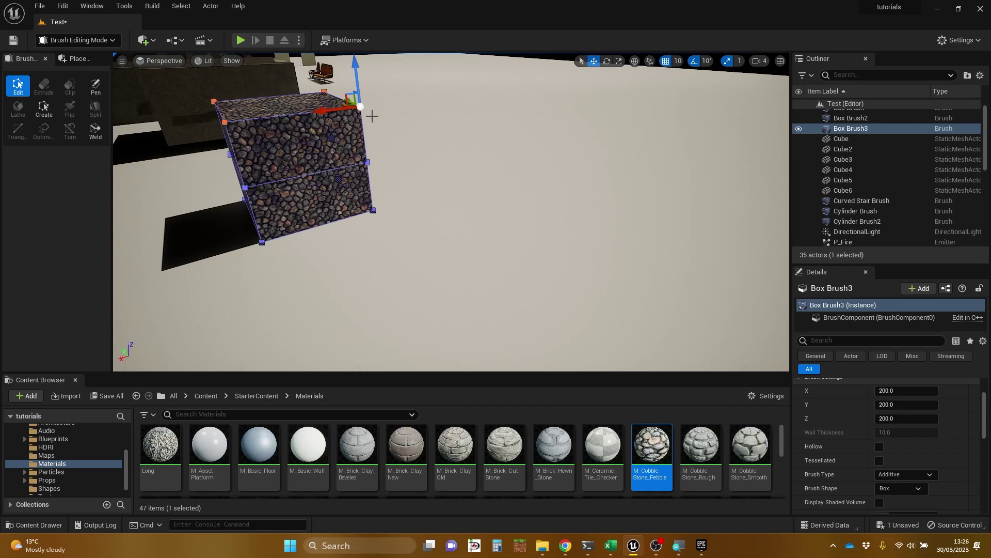
pyautogui.click(98, 131)
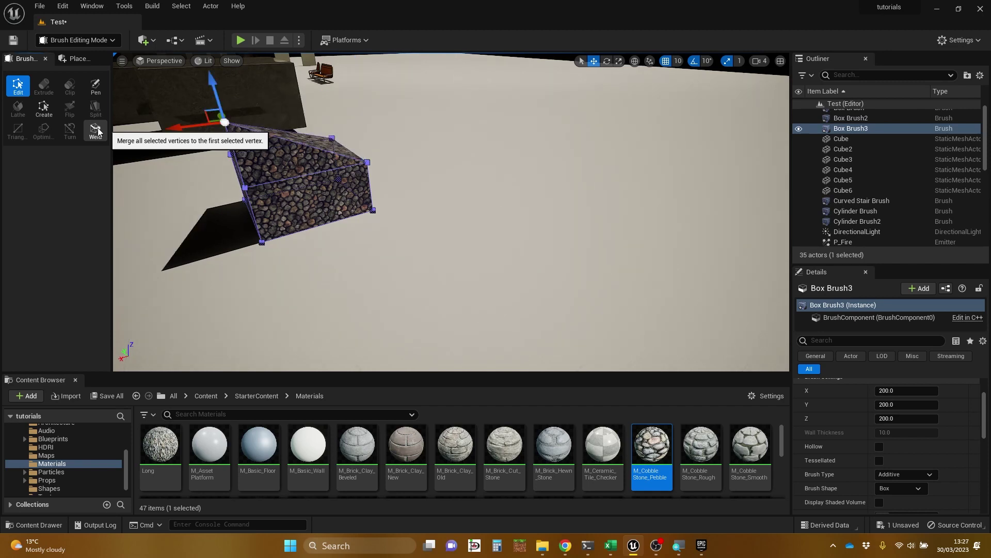
# Move the welded vertex along Y and X toward the middle of the box to shape a pyramid roof.
pyautogui.moveTo(176, 169)
pyautogui.mouseDown(button='right')
pyautogui.moveTo(168, 131)
pyautogui.moveTo(169, 181)
pyautogui.moveTo(159, 182)
pyautogui.moveTo(305, 189)
pyautogui.moveTo(269, 206)
pyautogui.moveTo(258, 151)
pyautogui.moveTo(271, 167)
pyautogui.mouseUp(button='right')
pyautogui.press('s')
pyautogui.press('w')
pyautogui.press('s')
pyautogui.press('w')
pyautogui.press('s')
pyautogui.moveTo(280, 176); pyautogui.dragTo(247, 171)
pyautogui.moveTo(248, 164)
pyautogui.mouseDown(button='right')
pyautogui.moveTo(229, 150)
pyautogui.moveTo(256, 174)
pyautogui.mouseUp(button='right')
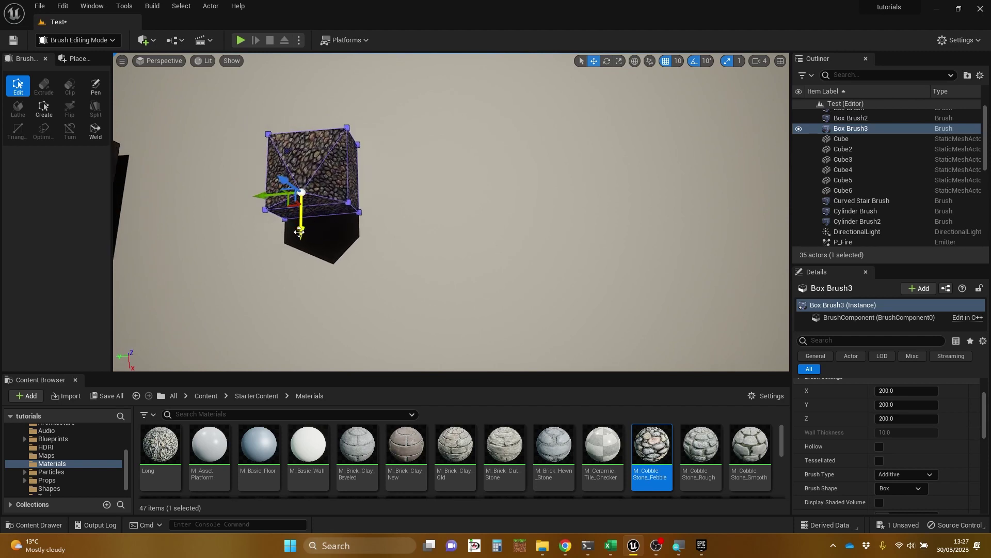
pyautogui.moveTo(305, 196); pyautogui.dragTo(305, 192)
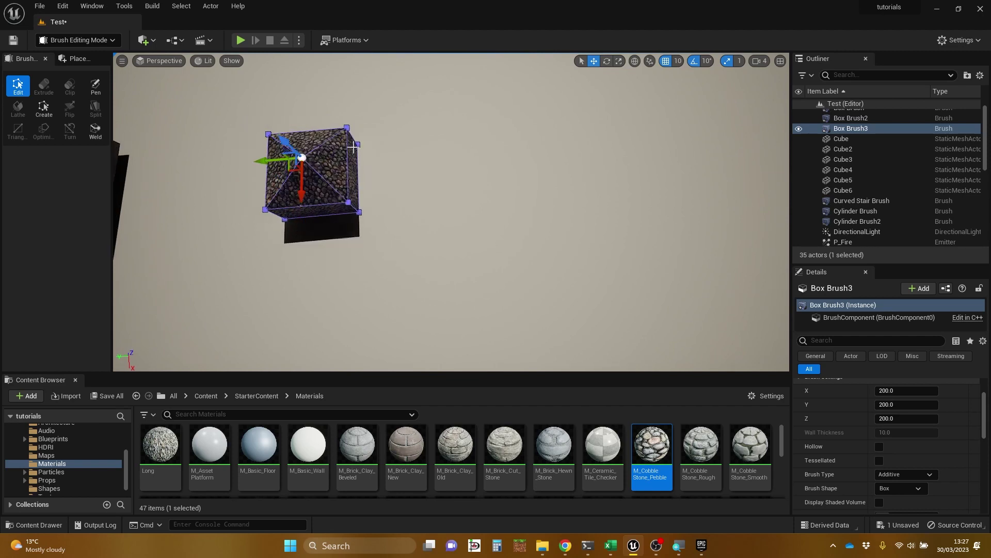
# Fine-tune the roof apex with small moves along the X and Y axes.
pyautogui.moveTo(305, 192)
pyautogui.mouseDown(button='right')
pyautogui.moveTo(248, 181)
pyautogui.moveTo(237, 168)
pyautogui.moveTo(222, 178)
pyautogui.moveTo(209, 140)
pyautogui.mouseUp(button='right')
pyautogui.moveTo(356, 181); pyautogui.dragTo(302, 189, button='right')
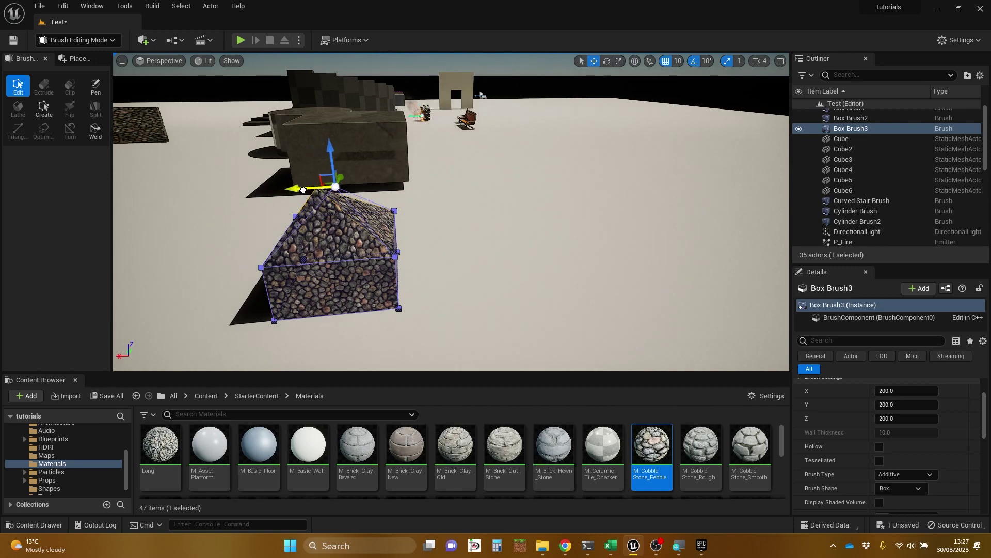
pyautogui.moveTo(302, 190); pyautogui.dragTo(323, 216)
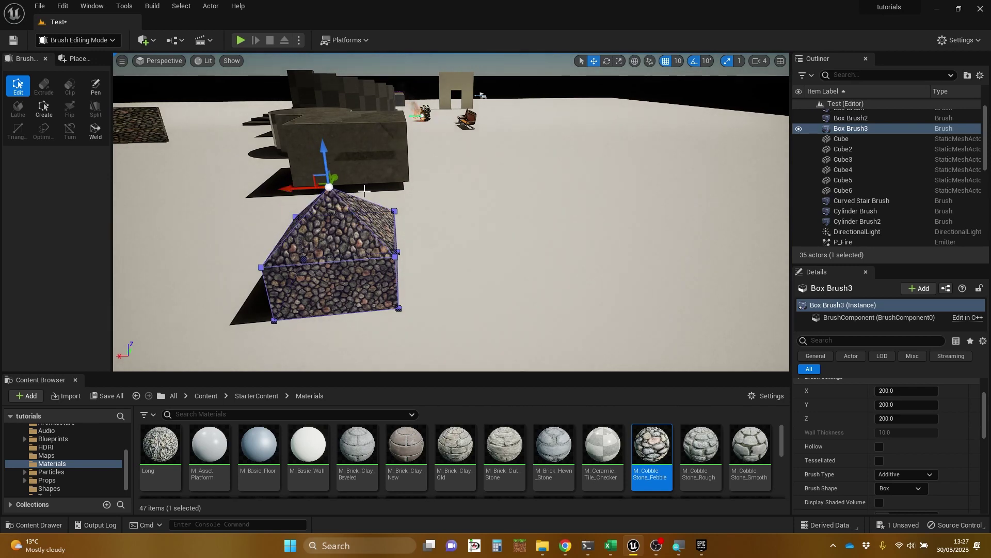
pyautogui.press('d')
pyautogui.moveTo(364, 191)
pyautogui.mouseDown(button='right')
pyautogui.moveTo(289, 195)
pyautogui.moveTo(216, 178)
pyautogui.moveTo(366, 222)
pyautogui.moveTo(372, 191)
pyautogui.mouseUp(button='right')
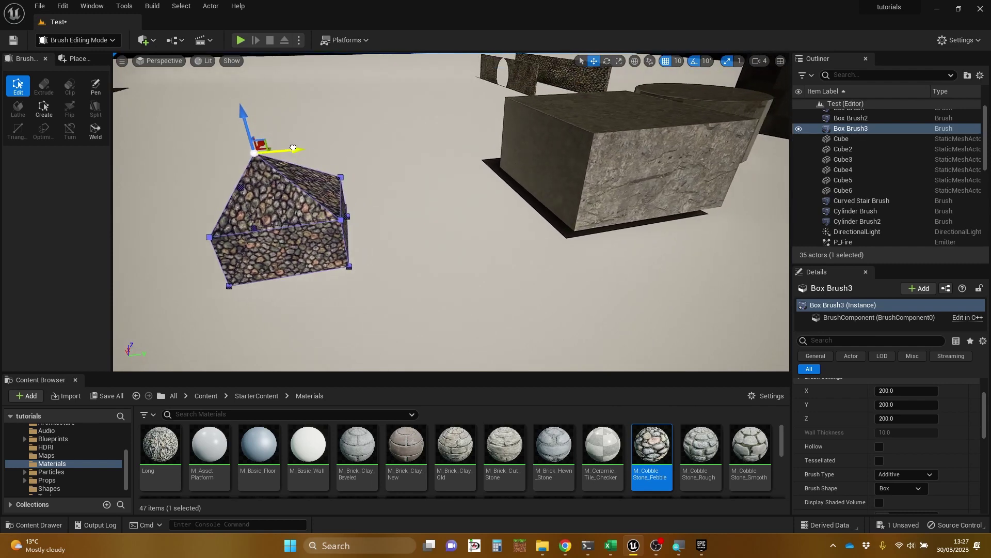
pyautogui.moveTo(293, 148); pyautogui.dragTo(309, 147)
# Check the roof apex from above and nudge it along X to centre it over the box.
pyautogui.press('w')
pyautogui.press('a')
pyautogui.moveTo(317, 135)
pyautogui.mouseDown(button='right')
pyautogui.moveTo(345, 138)
pyautogui.moveTo(349, 187)
pyautogui.moveTo(338, 179)
pyautogui.moveTo(359, 192)
pyautogui.moveTo(439, 206)
pyautogui.moveTo(451, 219)
pyautogui.moveTo(420, 219)
pyautogui.mouseUp(button='right')
pyautogui.press('w')
pyautogui.press('s')
pyautogui.press('w')
pyautogui.press('a')
pyautogui.press('a')
pyautogui.press('d')
pyautogui.press('a')
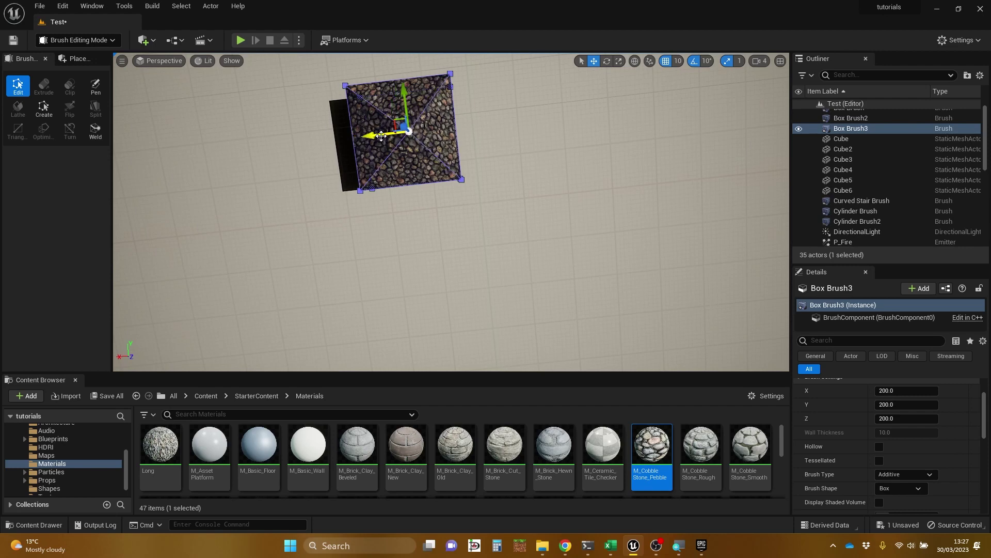
pyautogui.moveTo(421, 219)
pyautogui.mouseDown(button='right')
pyautogui.moveTo(522, 217)
pyautogui.moveTo(409, 129)
pyautogui.mouseUp(button='right')
pyautogui.press('w')
pyautogui.press('s')
pyautogui.press('d')
pyautogui.moveTo(391, 107); pyautogui.dragTo(376, 107)
pyautogui.moveTo(368, 121)
pyautogui.mouseDown(button='right')
pyautogui.moveTo(380, 201)
pyautogui.moveTo(374, 144)
pyautogui.moveTo(251, 137)
pyautogui.moveTo(294, 134)
pyautogui.mouseUp(button='right')
pyautogui.press('w')
pyautogui.press('s')
pyautogui.moveTo(357, 205); pyautogui.dragTo(323, 212, button='right')
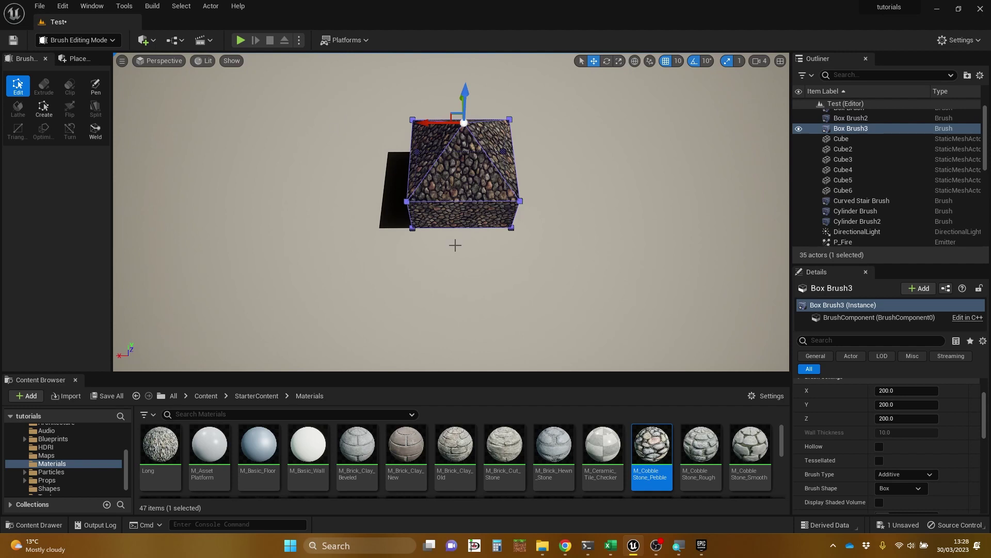
# Select one sloping roof face of the brush and move it slightly along the Y axis.
pyautogui.click(464, 168)
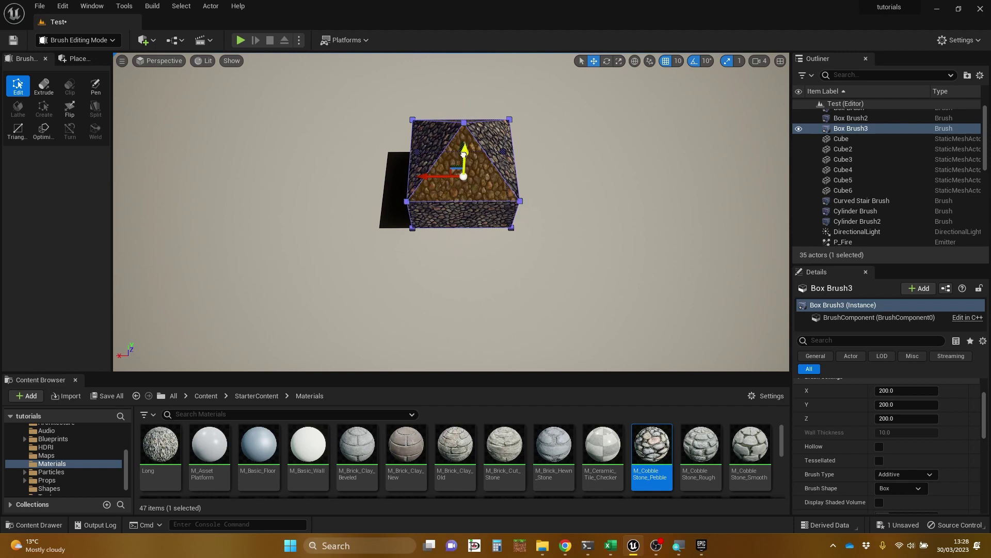
pyautogui.moveTo(464, 153); pyautogui.dragTo(465, 140)
pyautogui.press('d')
pyautogui.moveTo(520, 124)
pyautogui.mouseDown(button='right')
pyautogui.moveTo(402, 106)
pyautogui.moveTo(476, 119)
pyautogui.moveTo(413, 113)
pyautogui.moveTo(437, 108)
pyautogui.mouseUp(button='right')
pyautogui.press('a')
# Switch to the Rotate tool and rotate the selected roof face slightly.
pyautogui.press('e')
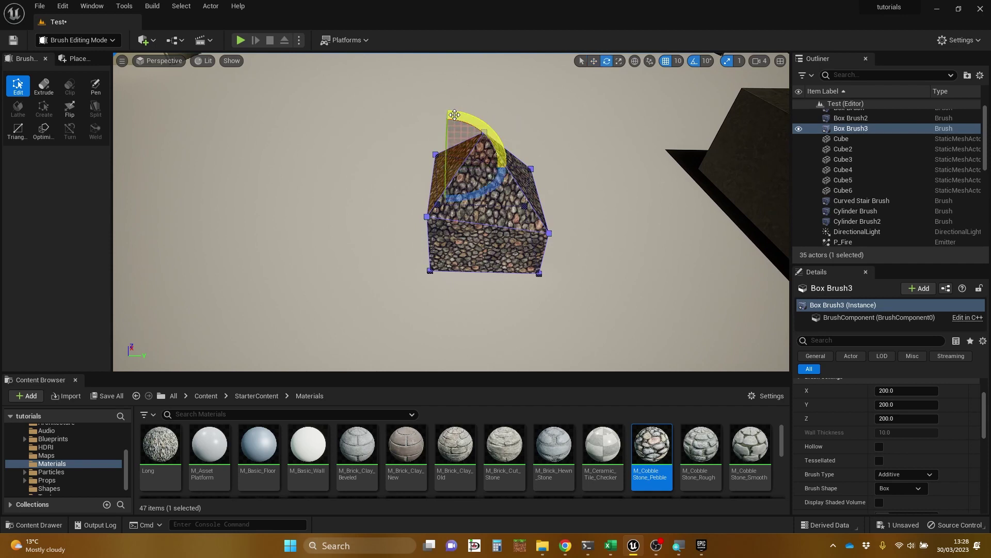
pyautogui.moveTo(455, 114); pyautogui.dragTo(490, 117)
pyautogui.moveTo(494, 108)
pyautogui.mouseDown(button='right')
pyautogui.moveTo(454, 107)
pyautogui.moveTo(475, 102)
pyautogui.mouseUp(button='right')
pyautogui.press('d')
# Switch to the Scale tool and widen the roof face along the Y axis so the eaves overhang the base.
pyautogui.click(492, 222)
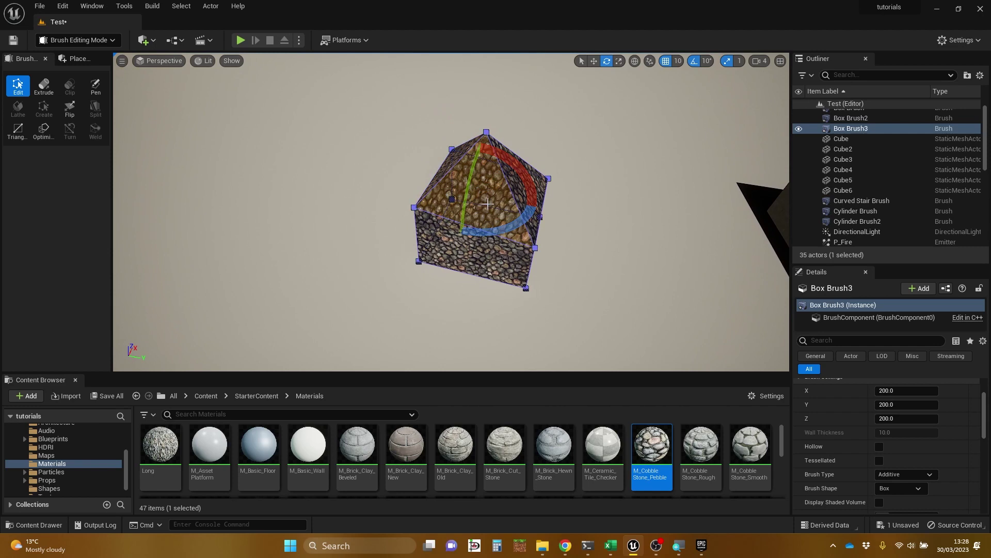
pyautogui.press('r')
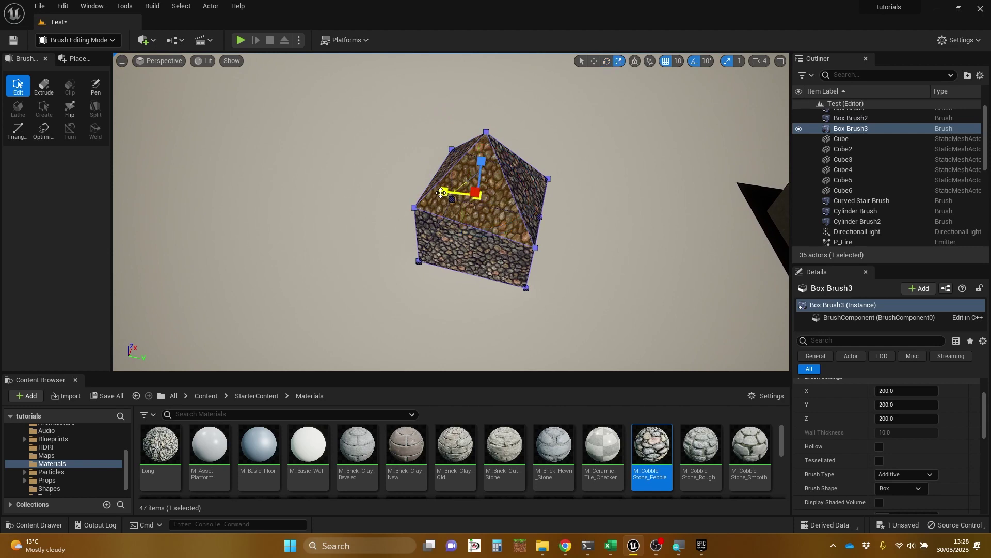
pyautogui.moveTo(444, 192)
pyautogui.mouseDown()
pyautogui.moveTo(413, 188)
pyautogui.moveTo(438, 191)
pyautogui.mouseUp()
pyautogui.press('a')
pyautogui.moveTo(401, 165)
pyautogui.mouseDown(button='right')
pyautogui.moveTo(552, 187)
pyautogui.moveTo(408, 198)
pyautogui.mouseUp(button='right')
pyautogui.press('d')
pyautogui.press('s')
# Select wall faces beneath the overhanging roof and examine the reshaped brush from several sides.
pyautogui.click(402, 193)
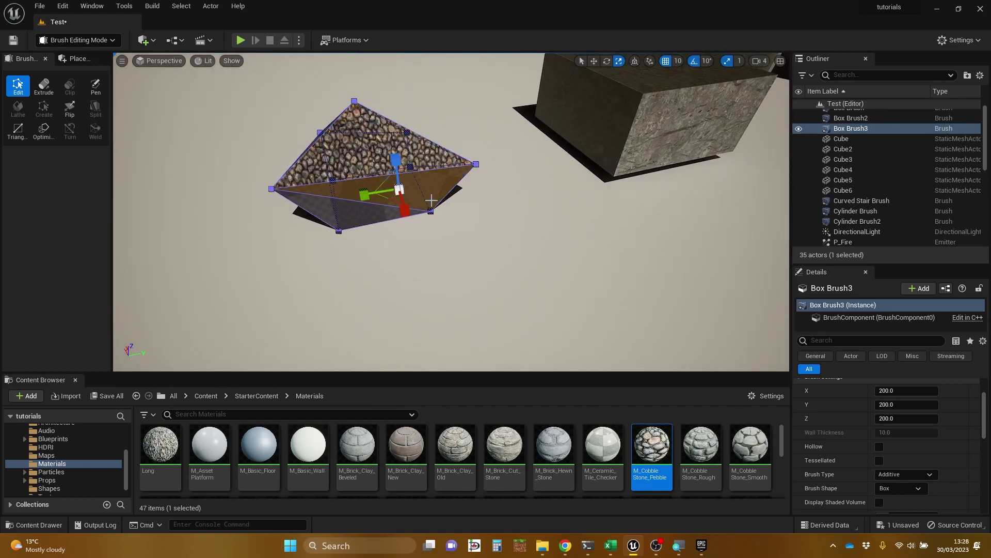
pyautogui.moveTo(439, 204); pyautogui.dragTo(426, 202, button='right')
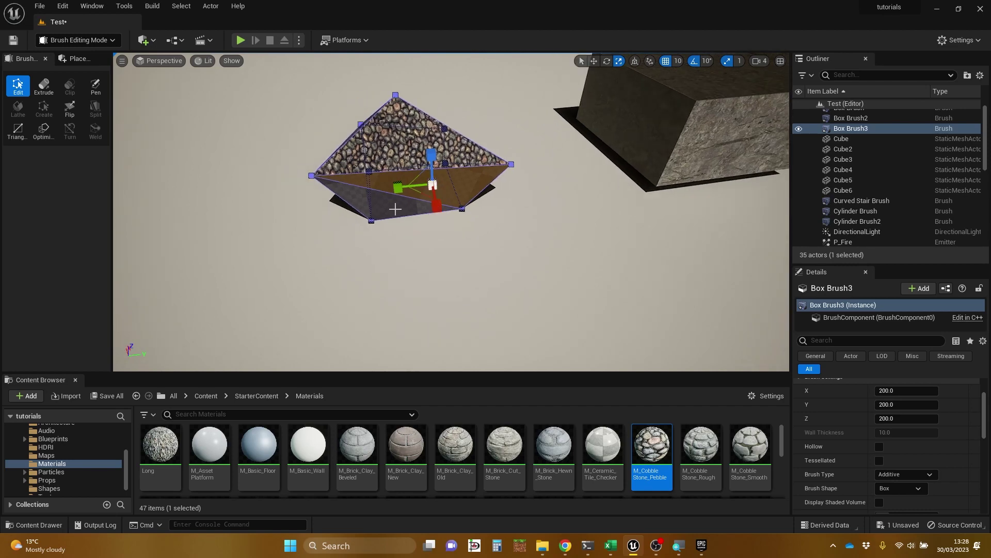
pyautogui.click(396, 210)
pyautogui.keyDown('alt'); pyautogui.moveTo(436, 193); pyautogui.dragTo(568, 200); pyautogui.keyUp('alt')
pyautogui.press('s')
pyautogui.moveTo(451, 207)
pyautogui.mouseDown(button='right')
pyautogui.moveTo(498, 207)
pyautogui.moveTo(490, 206)
pyautogui.mouseUp(button='right')
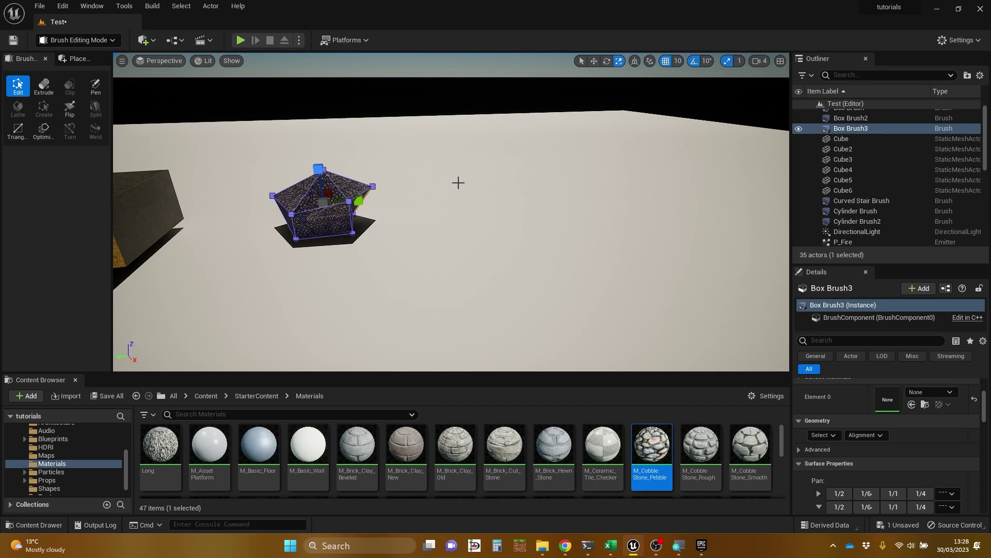
pyautogui.moveTo(452, 212); pyautogui.dragTo(435, 206, button='right')
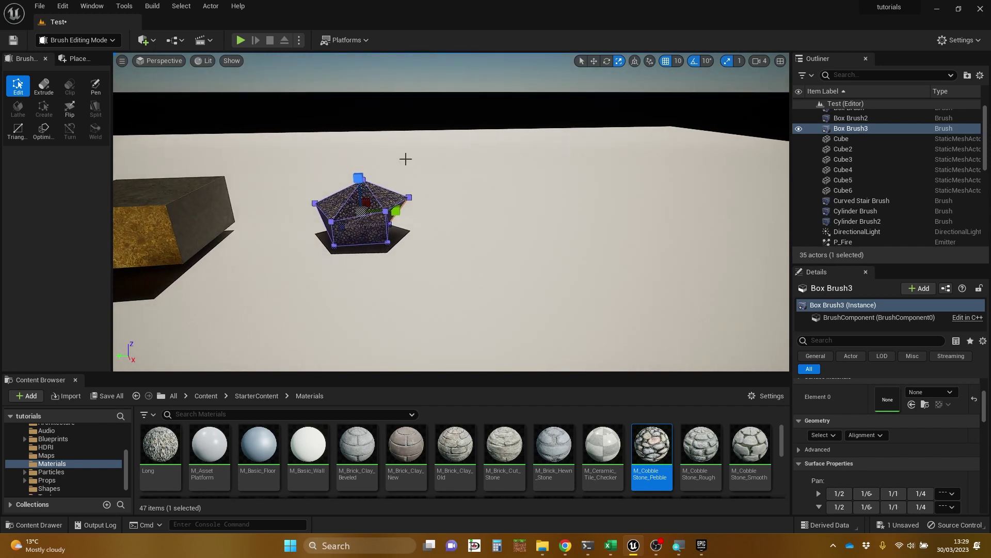